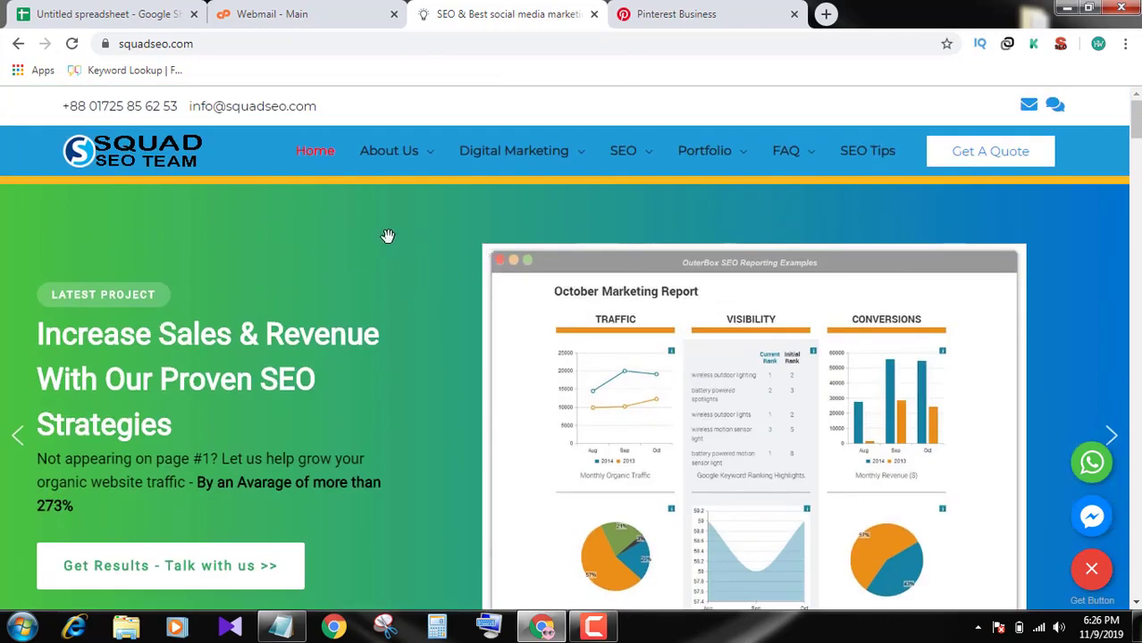
# Switch from the Squad SEO homepage to the Pinterest Business tab at business.pinterest.com/en
pyautogui.doubleClick(166, 44)
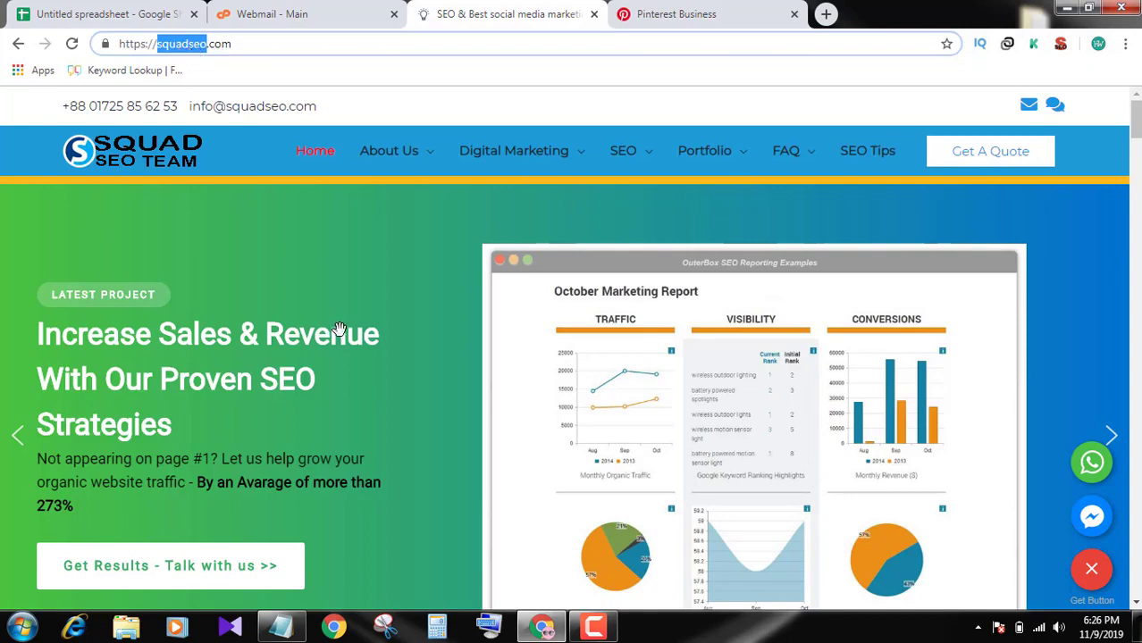
pyautogui.scroll(-5, 335, 330)
pyautogui.scroll(5, 546, 320)
pyautogui.click(699, 11)
# Search Google for 'business pinterest', open the Pinterest Business result and click Sign up
pyautogui.click(504, 47)
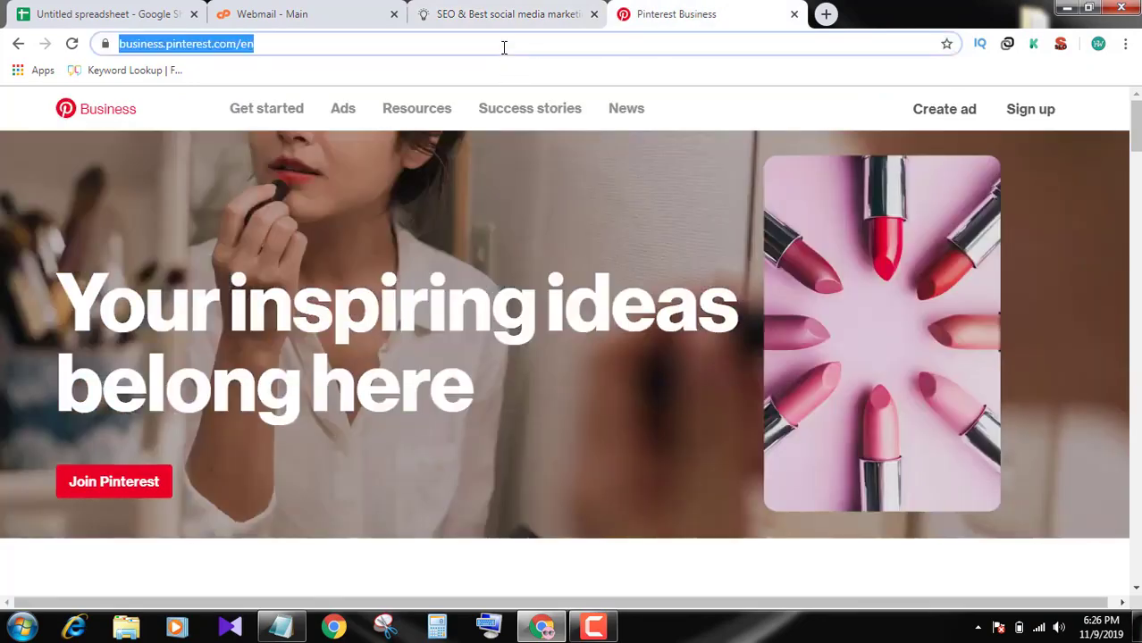
pyautogui.write('p')
pyautogui.press('BackSpace')
pyautogui.press('BackSpace')
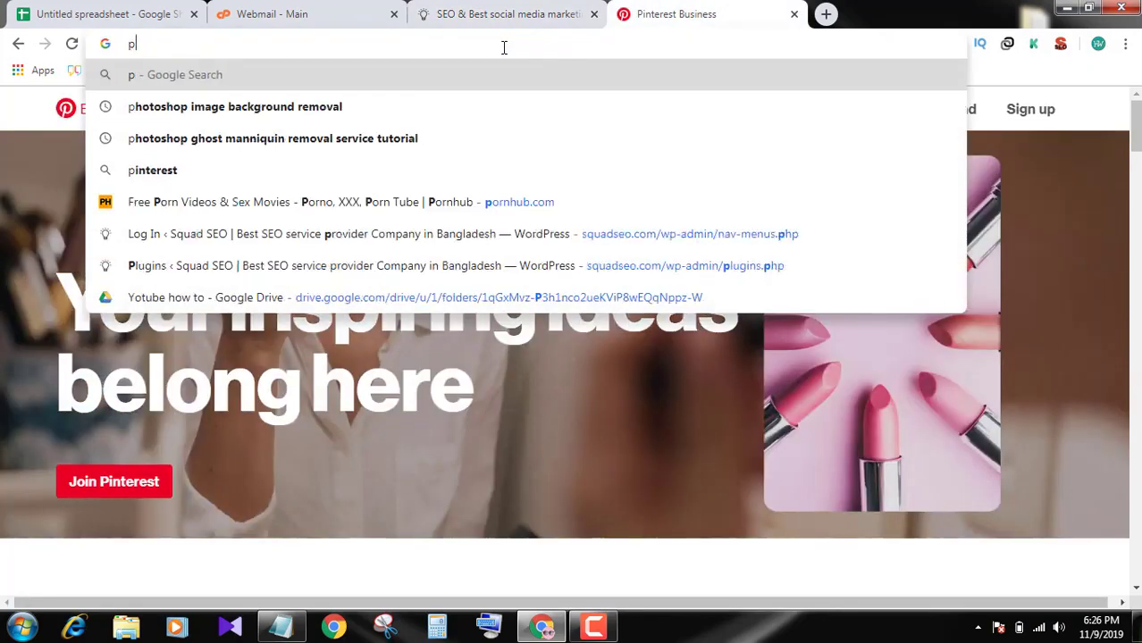
pyautogui.write('business')
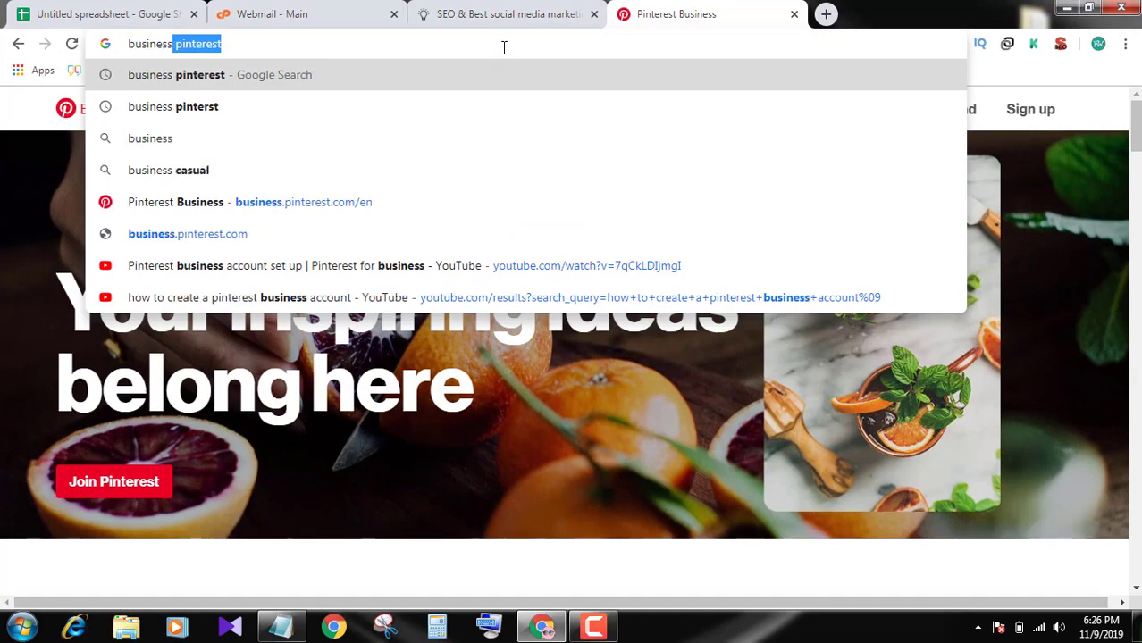
pyautogui.press('Return')
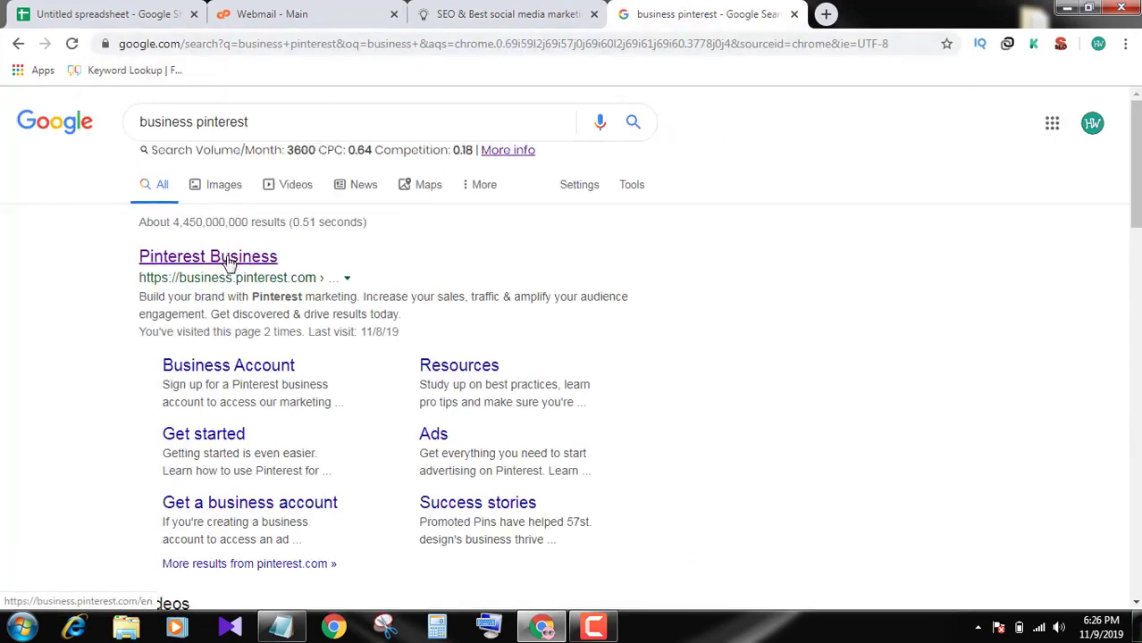
pyautogui.click(229, 262)
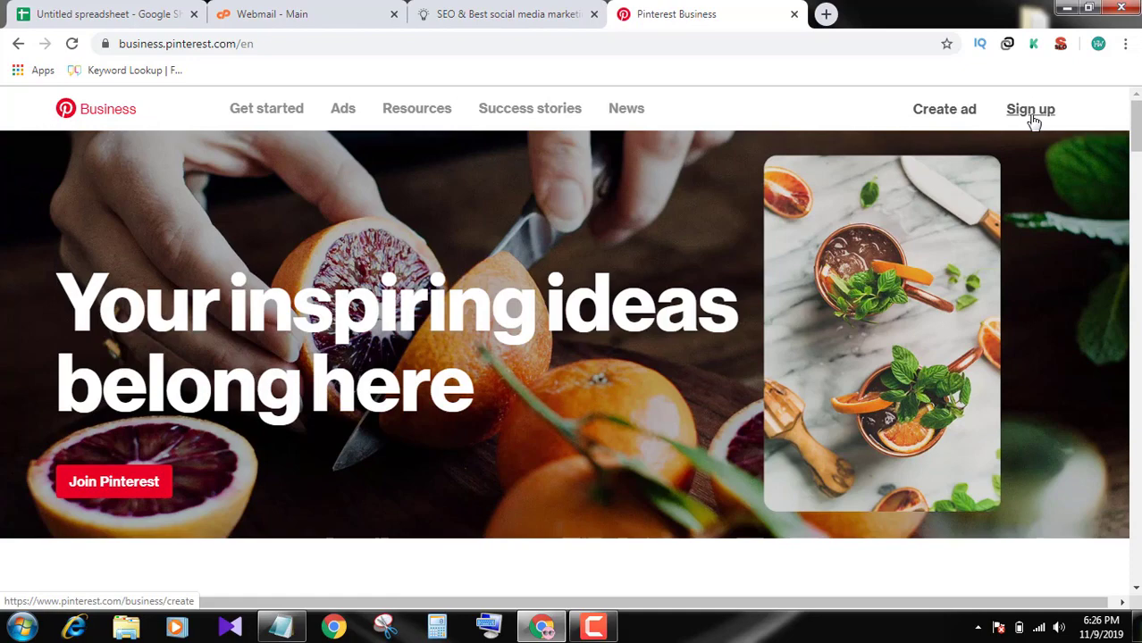
pyautogui.click(1032, 114)
# Log out of the already signed-in Pinterest account, then reopen the business sign-up form
pyautogui.click(764, 16)
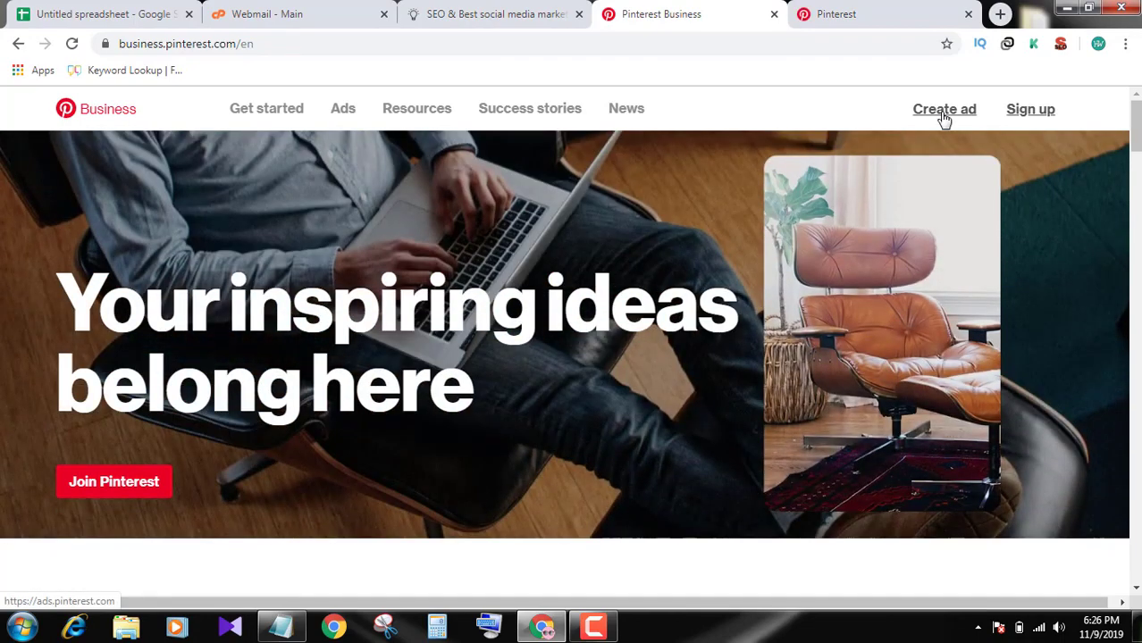
pyautogui.scroll(-6, 942, 205)
pyautogui.scroll(6, 943, 205)
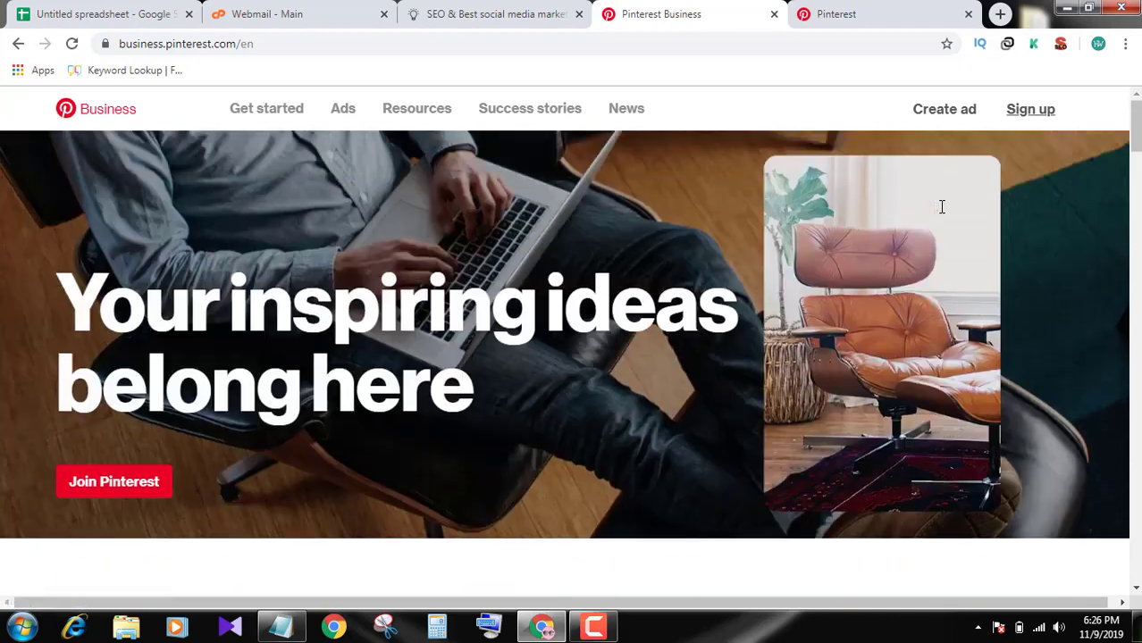
pyautogui.click(879, 13)
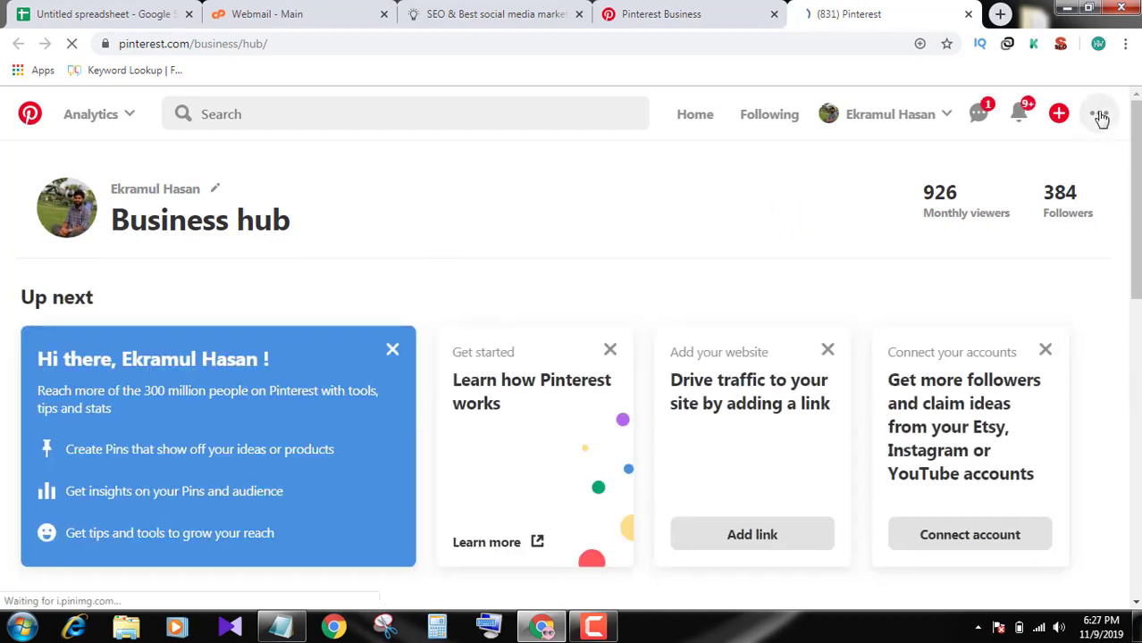
pyautogui.click(1099, 114)
pyautogui.click(921, 391)
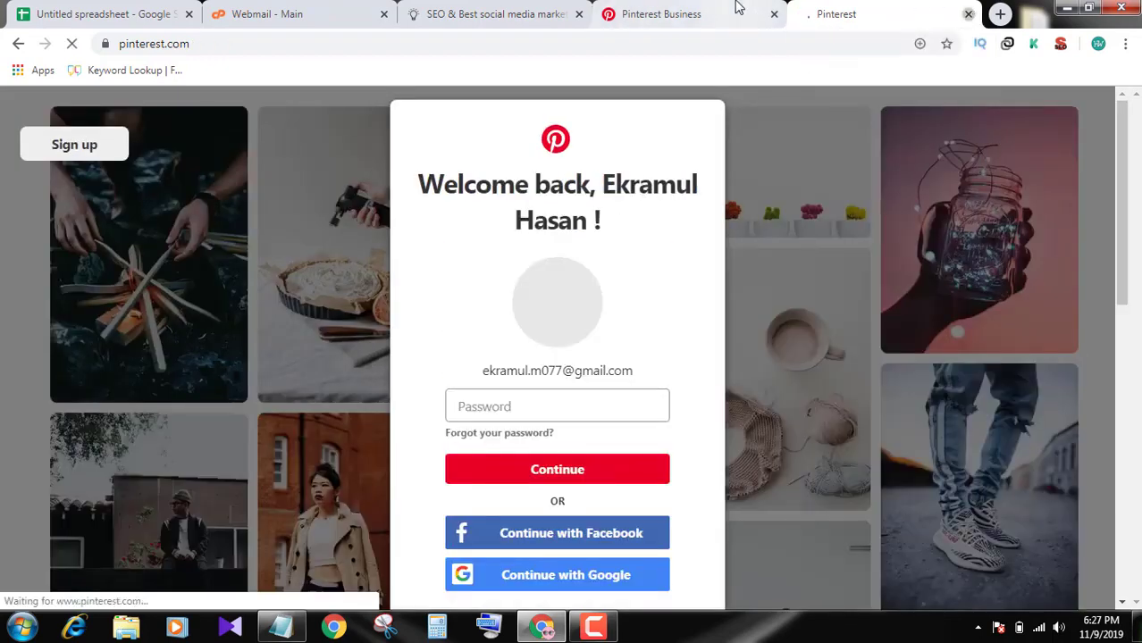
pyautogui.hotkey('ctrl', 'w')
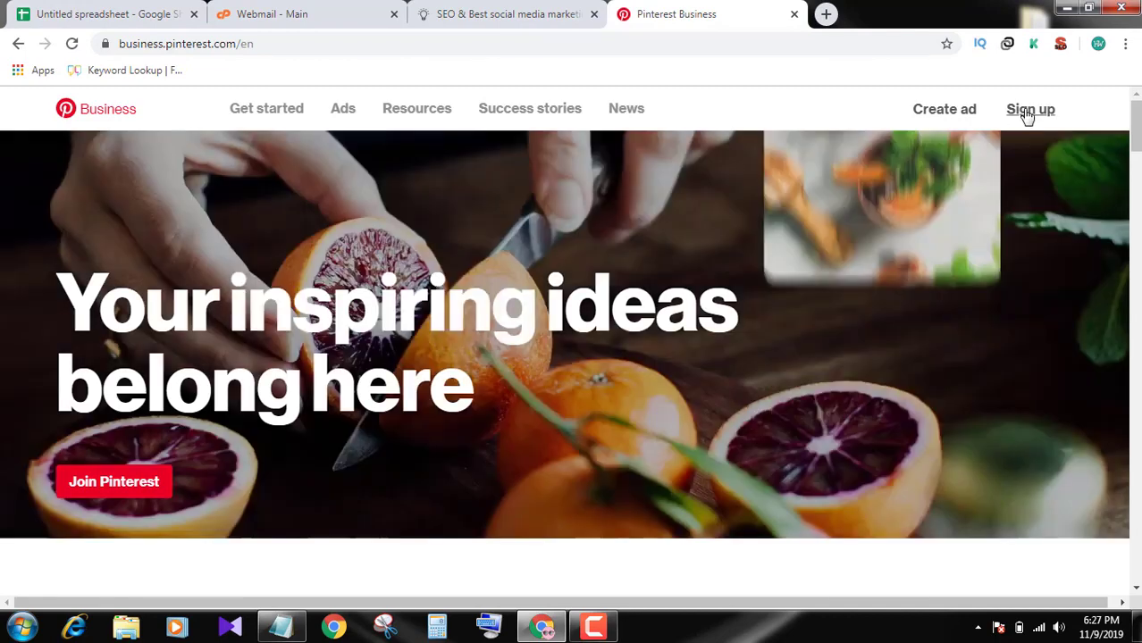
pyautogui.click(1029, 110)
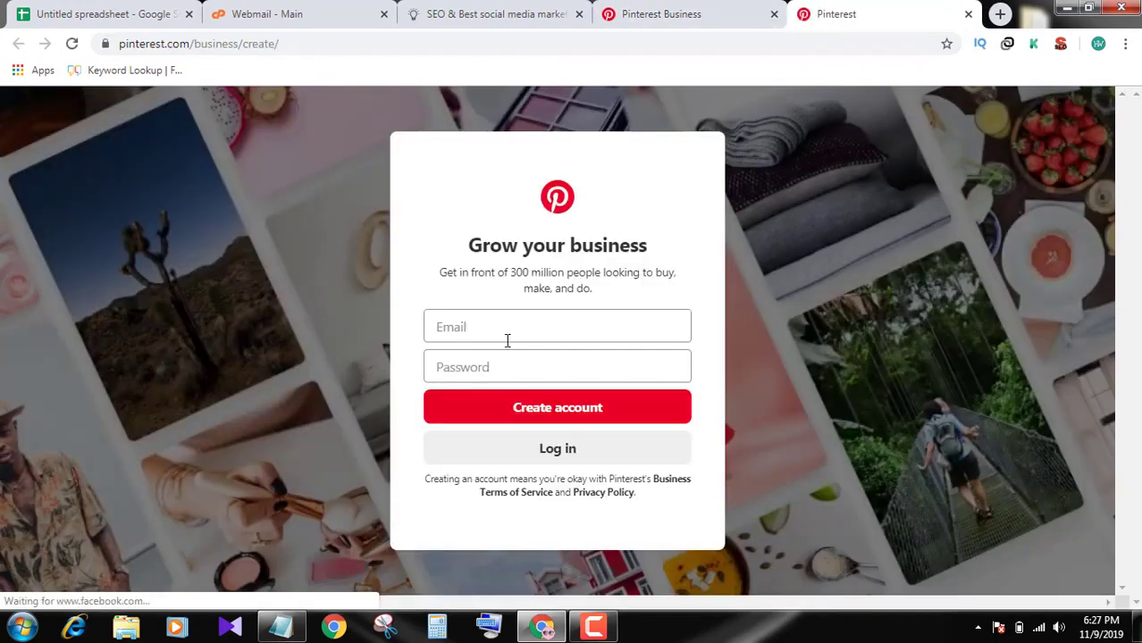
# Fill the business sign-up form with the agency's webmail address and a password
pyautogui.click(509, 334)
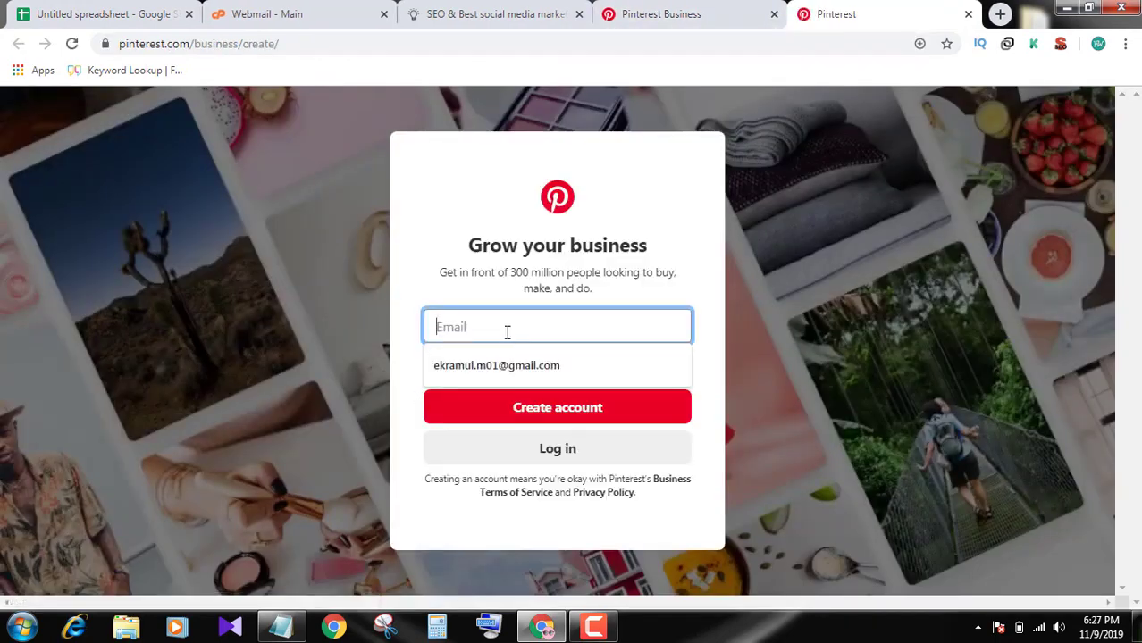
pyautogui.click(353, 19)
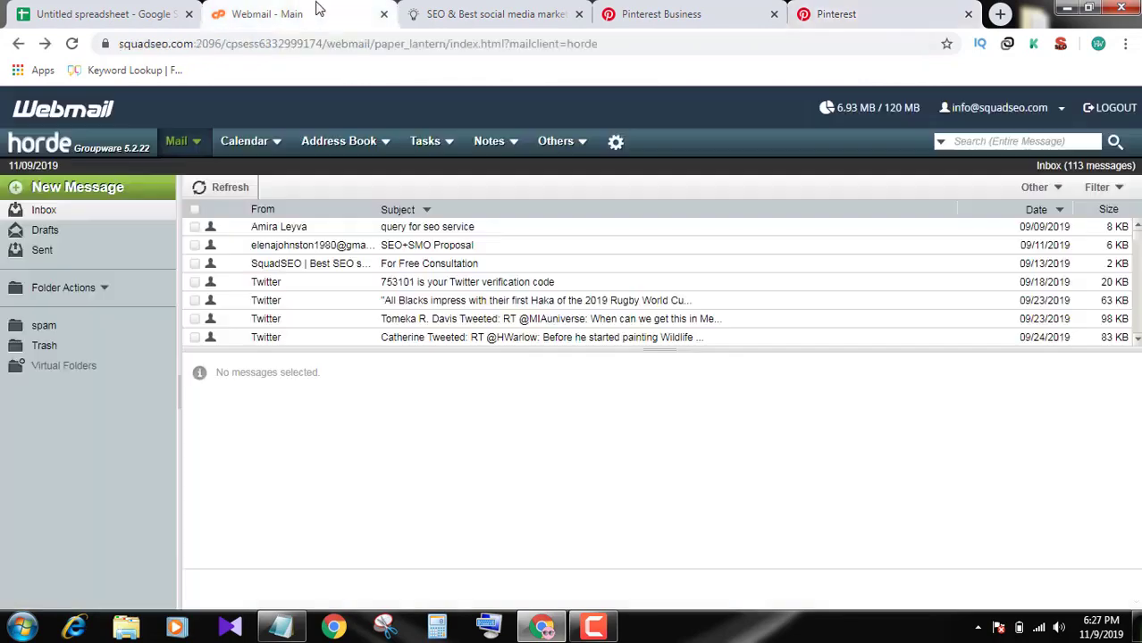
pyautogui.click(1027, 112)
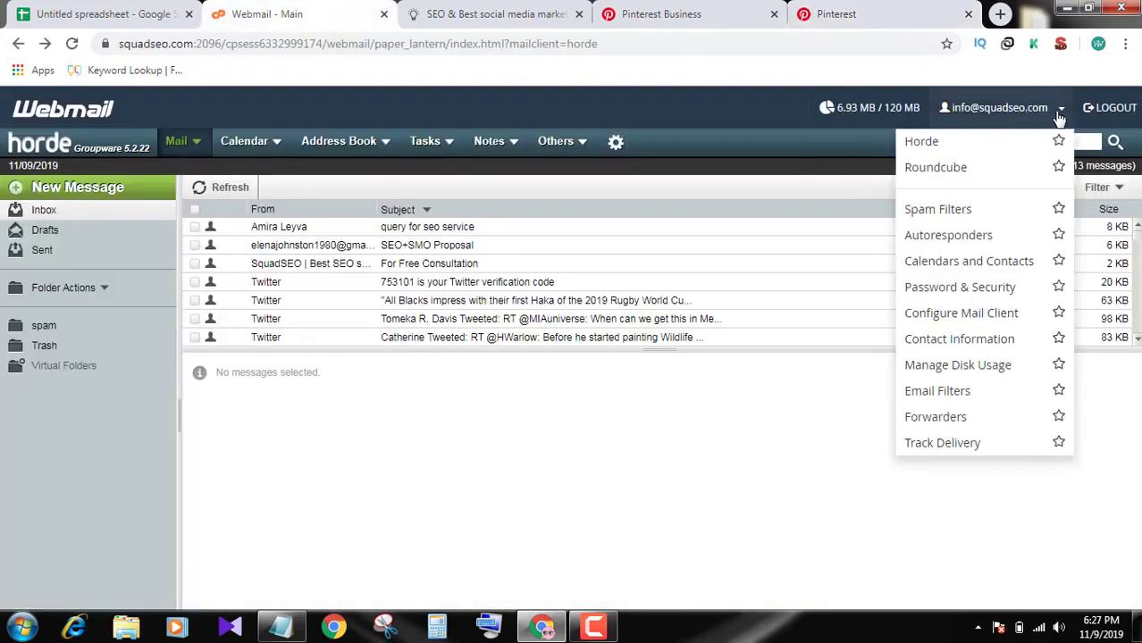
pyautogui.click(614, 9)
pyautogui.click(813, 13)
pyautogui.click(542, 327)
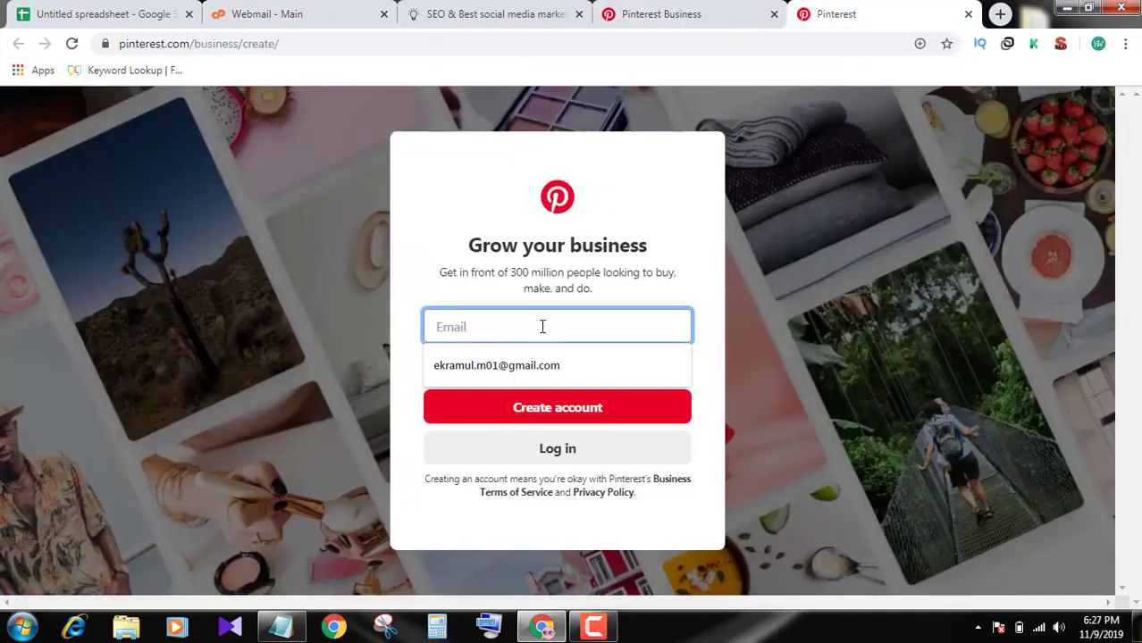
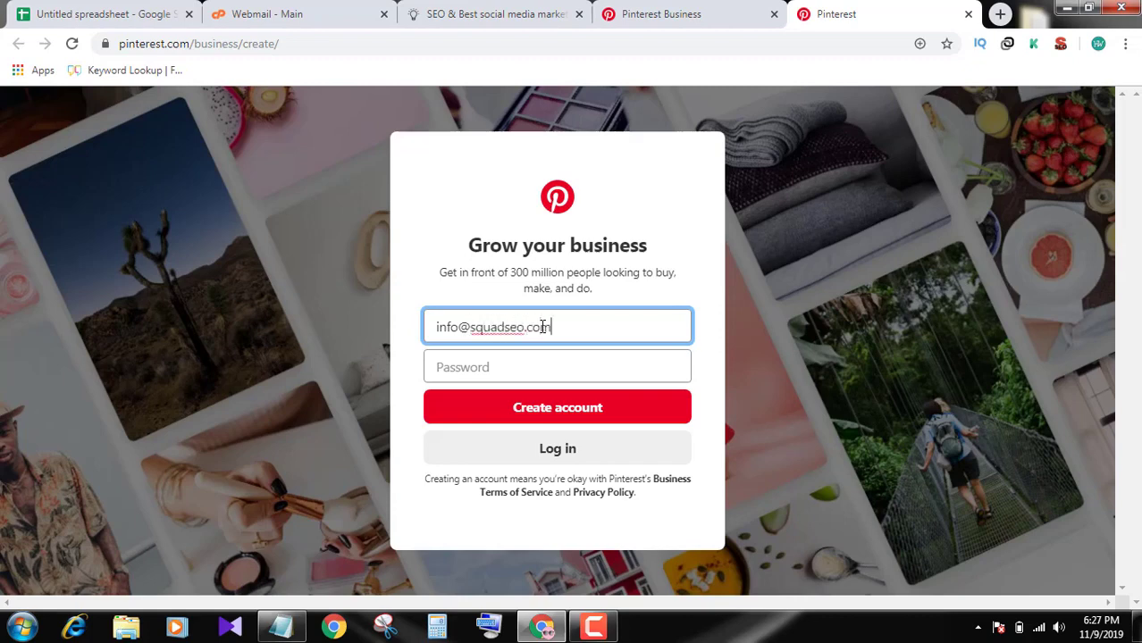
pyautogui.press('Tab')
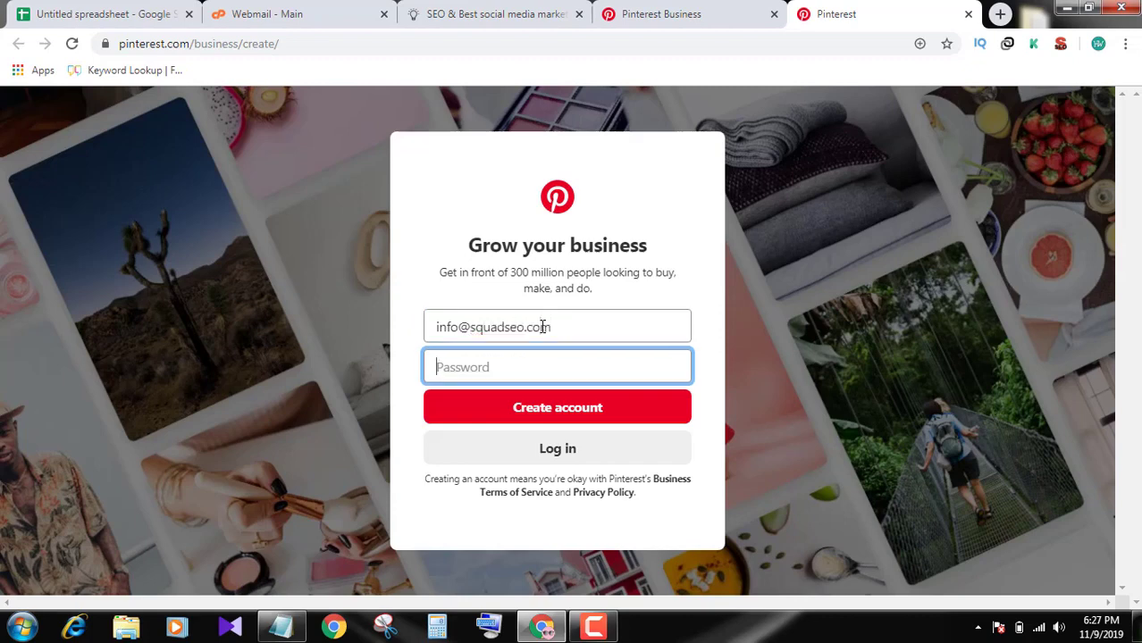
pyautogui.write('•')
# Create the account, save the login in Chrome, and confirm English (US) and Bangladesh
pyautogui.click(540, 411)
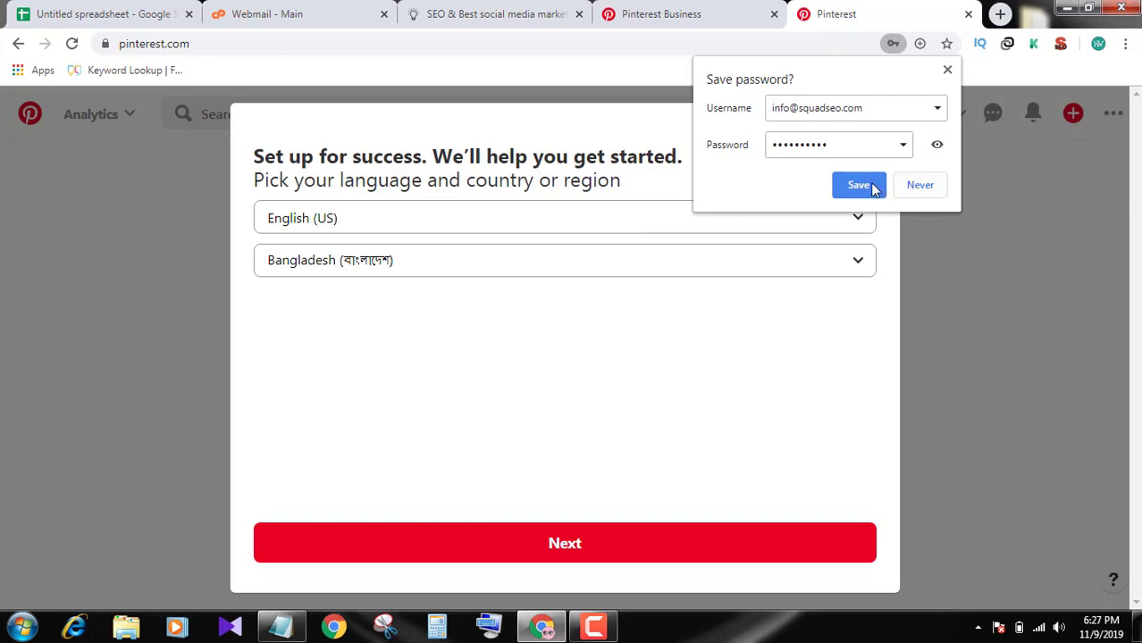
pyautogui.click(857, 185)
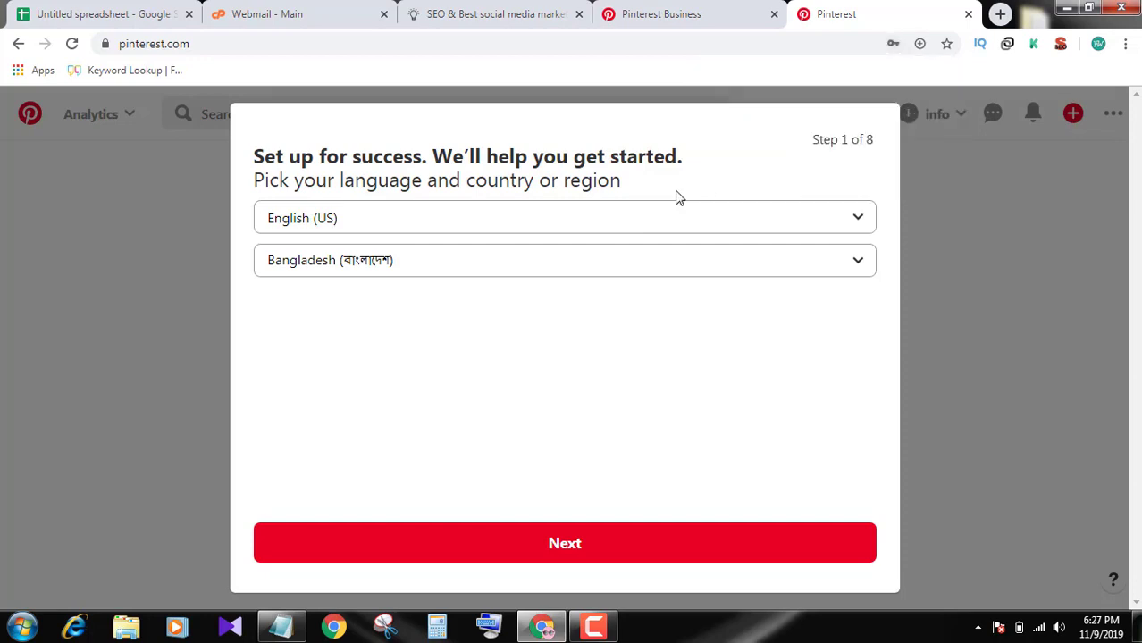
pyautogui.click(685, 266)
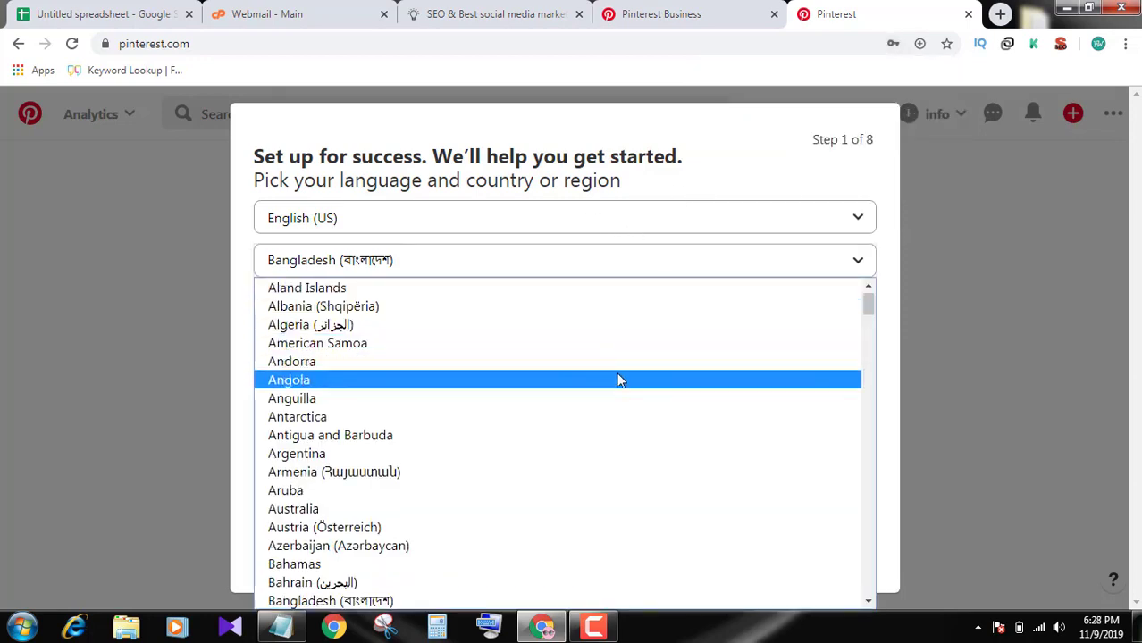
pyautogui.scroll(-3, 618, 380)
pyautogui.scroll(-3, 619, 382)
pyautogui.scroll(-3, 604, 411)
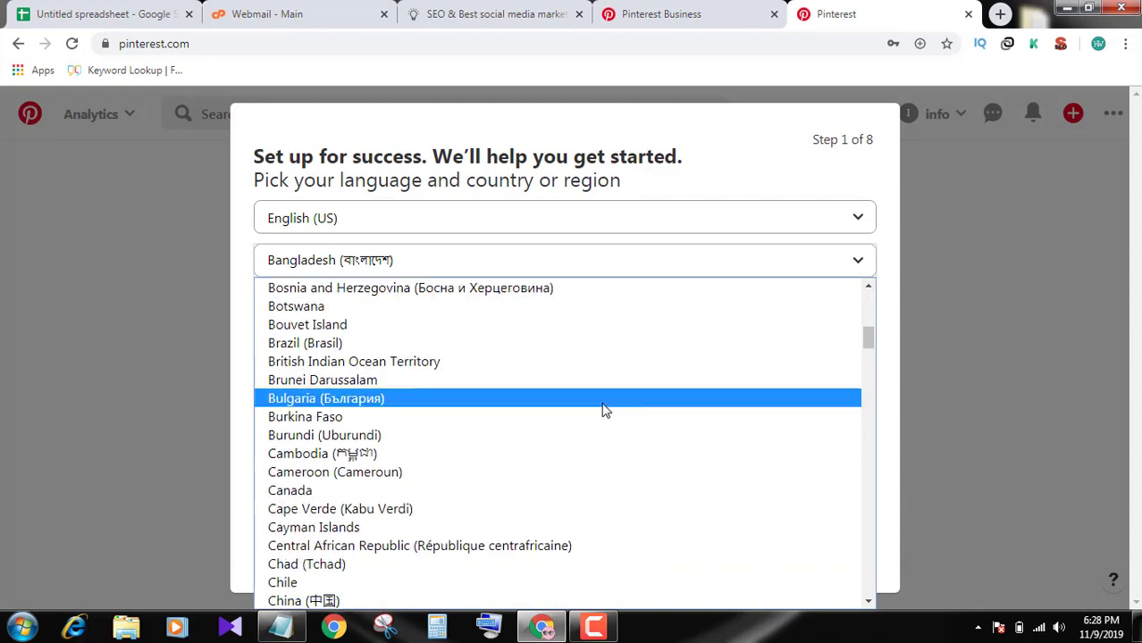
pyautogui.scroll(9, 603, 406)
pyautogui.click(744, 148)
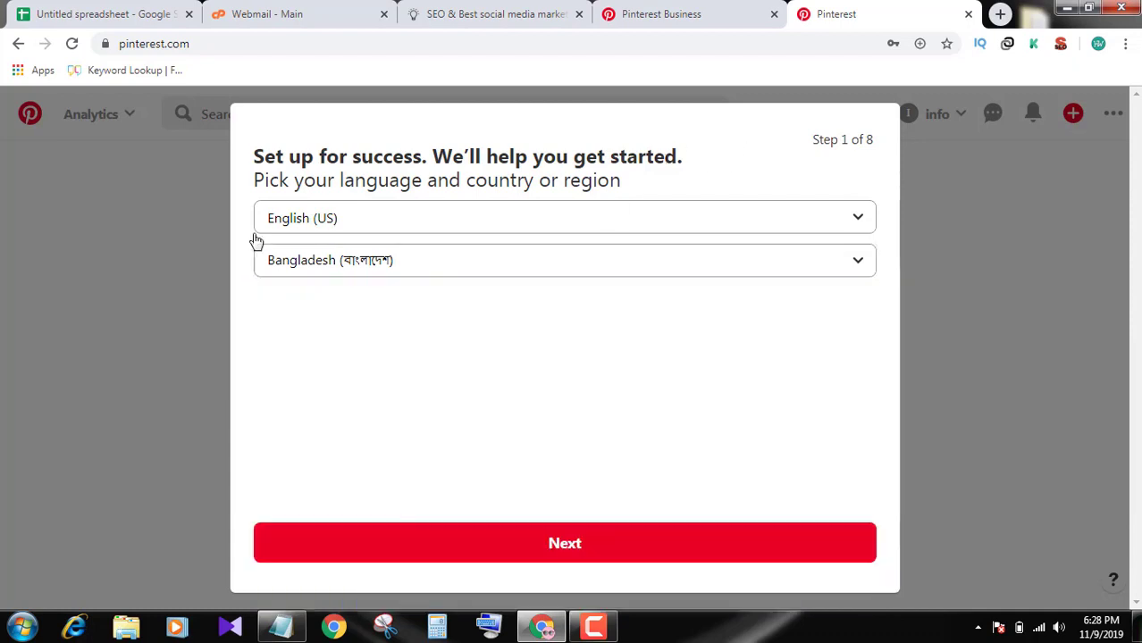
pyautogui.click(568, 547)
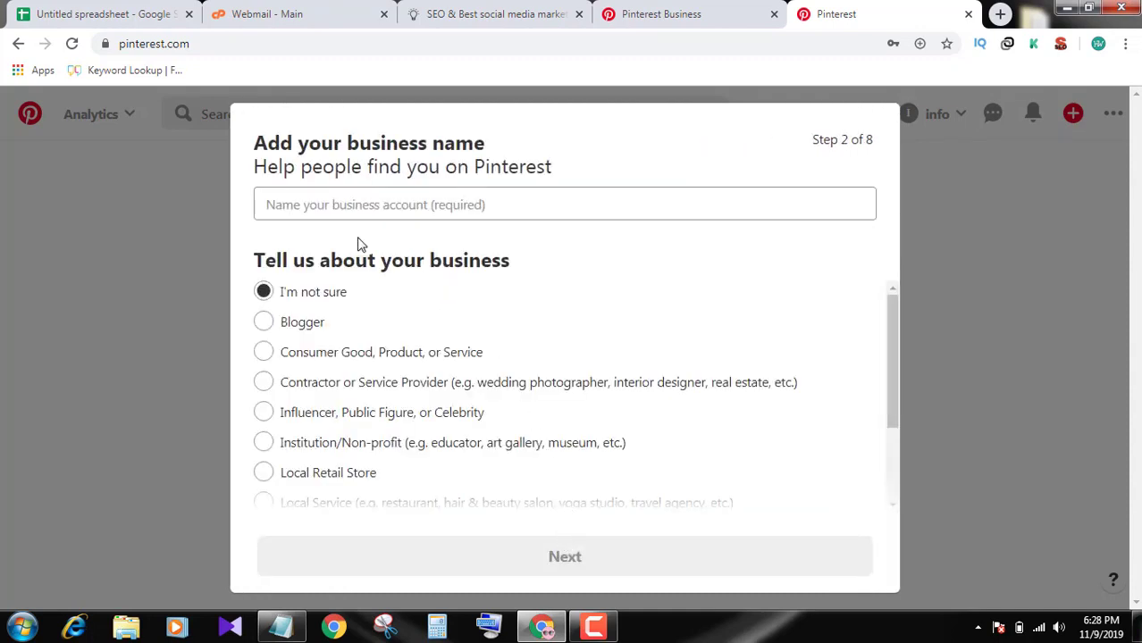
# Name the business 'SEO Service'
pyautogui.click(325, 207)
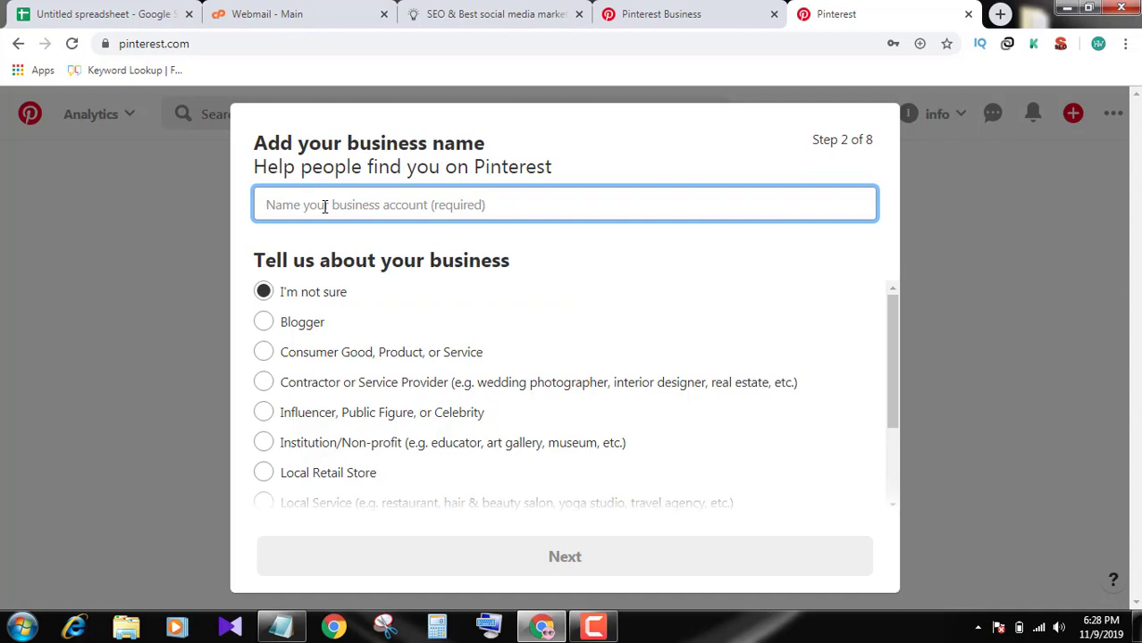
pyautogui.write('SEO')
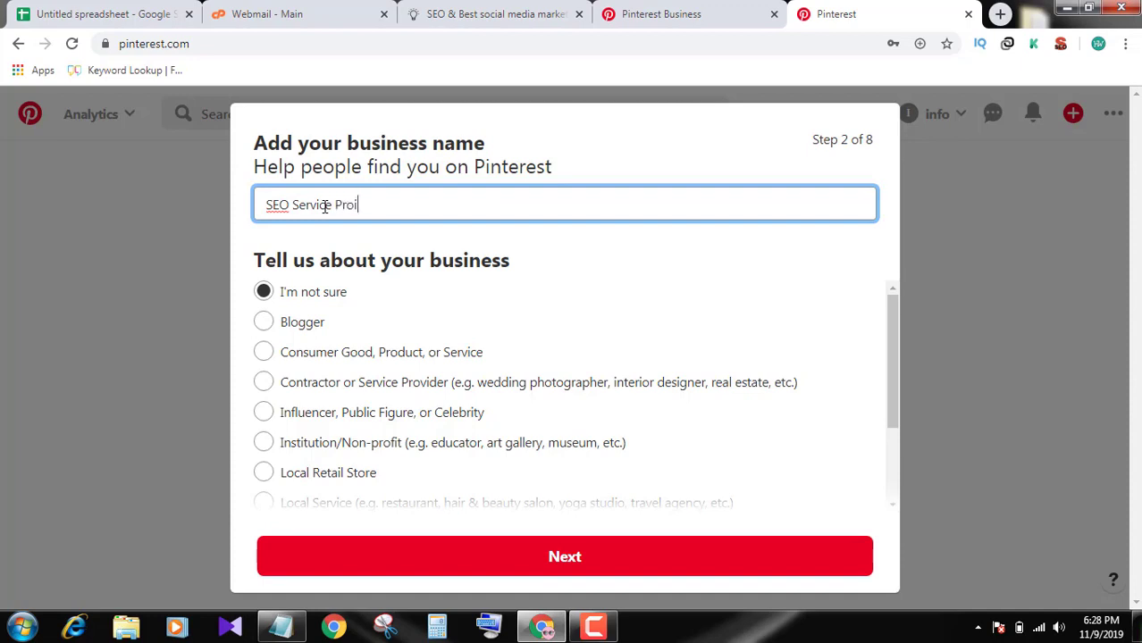
pyautogui.write(' Service Provider')
pyautogui.press('BackSpace')
pyautogui.press('BackSpace')
pyautogui.press('BackSpace')
pyautogui.press('BackSpace')
pyautogui.press('BackSpace')
pyautogui.press('BackSpace')
pyautogui.press('BackSpace')
# Set the business type to Contractor or Service Provider and continue
pyautogui.scroll(-1, 397, 395)
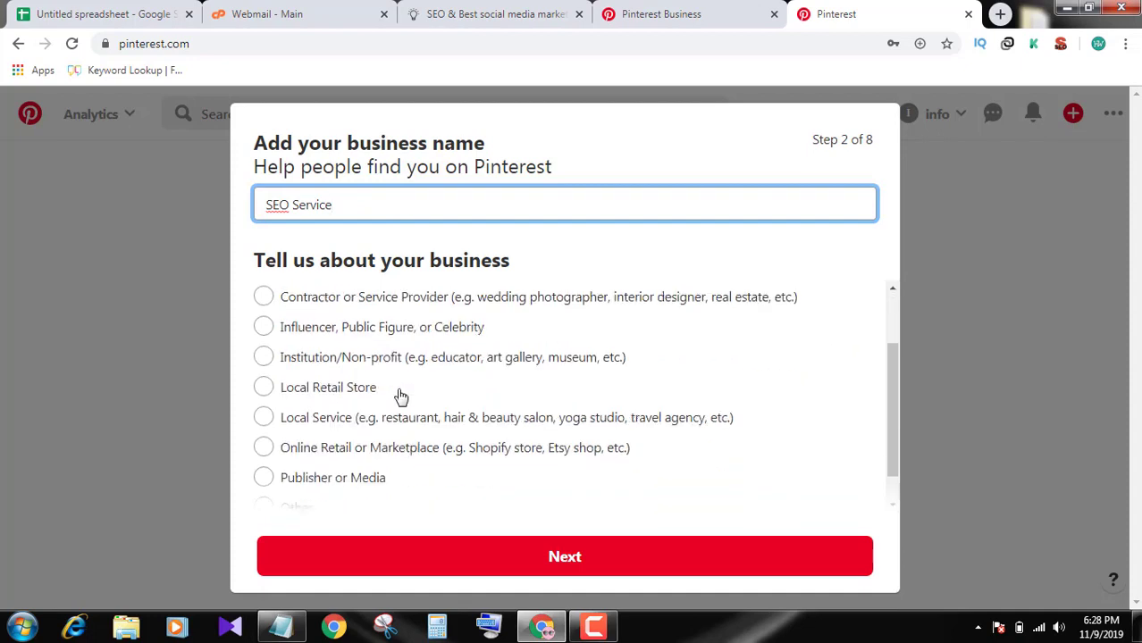
pyautogui.scroll(-1, 401, 395)
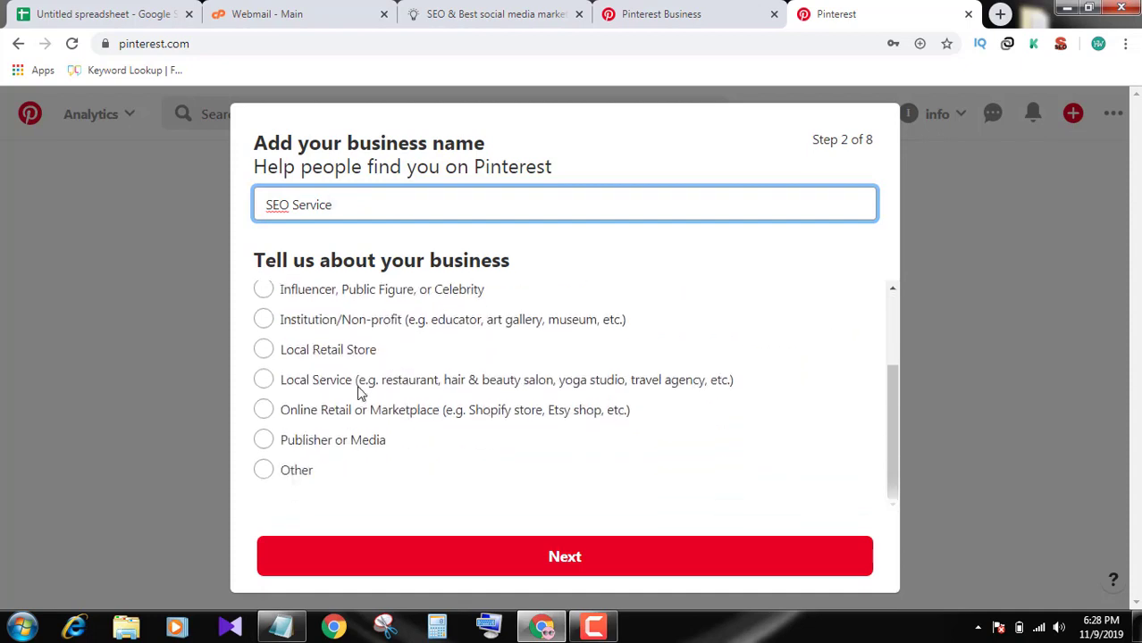
pyautogui.click(324, 387)
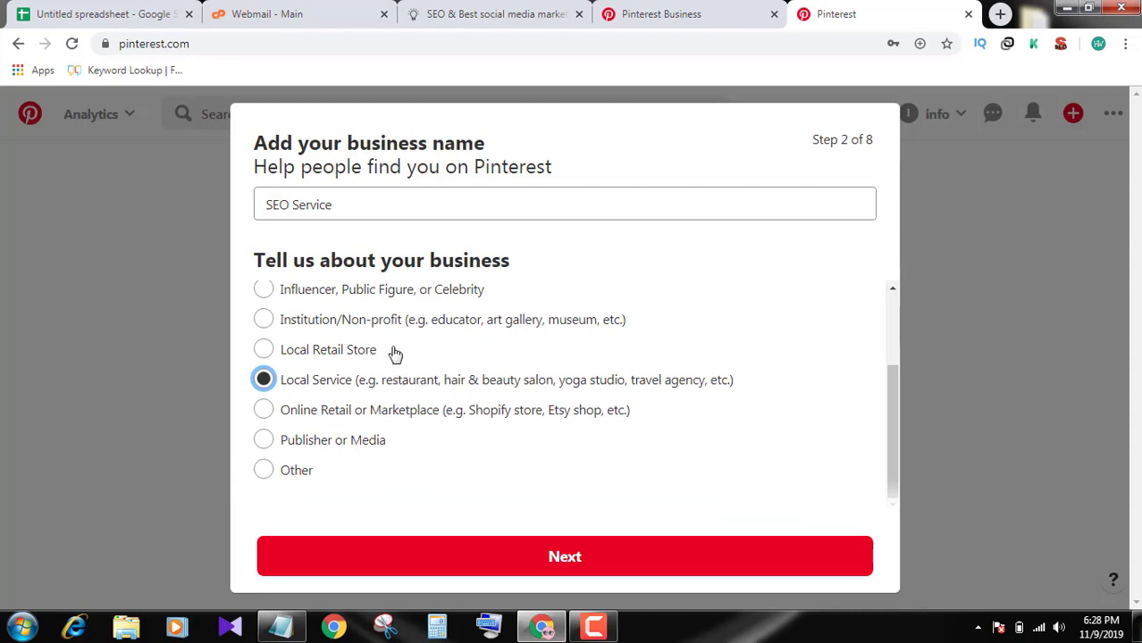
pyautogui.scroll(1, 426, 331)
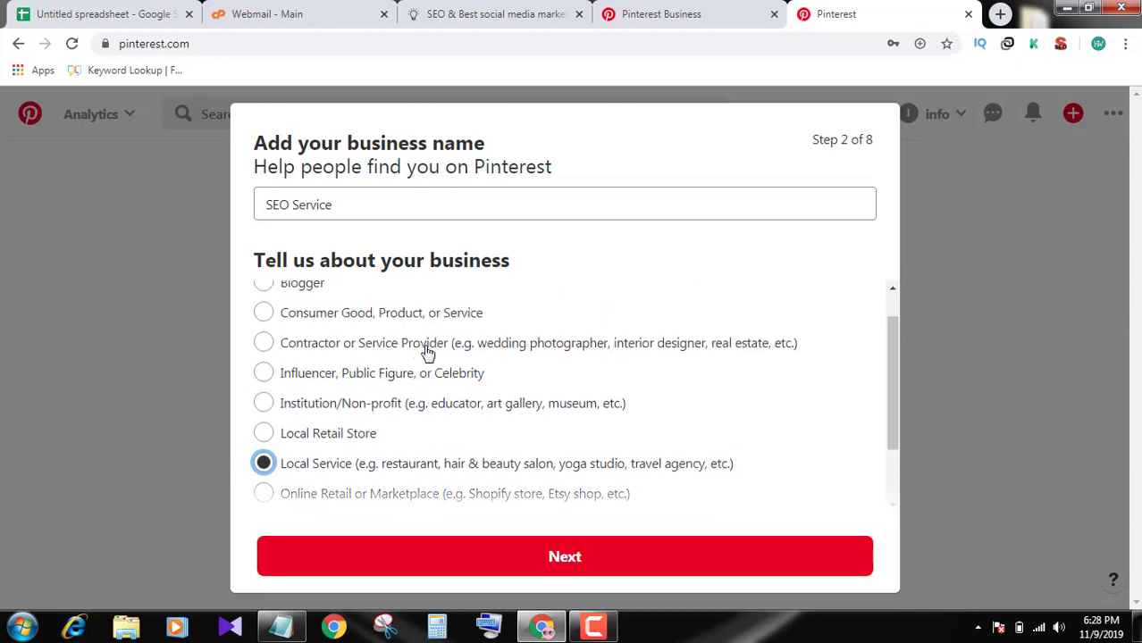
pyautogui.click(428, 351)
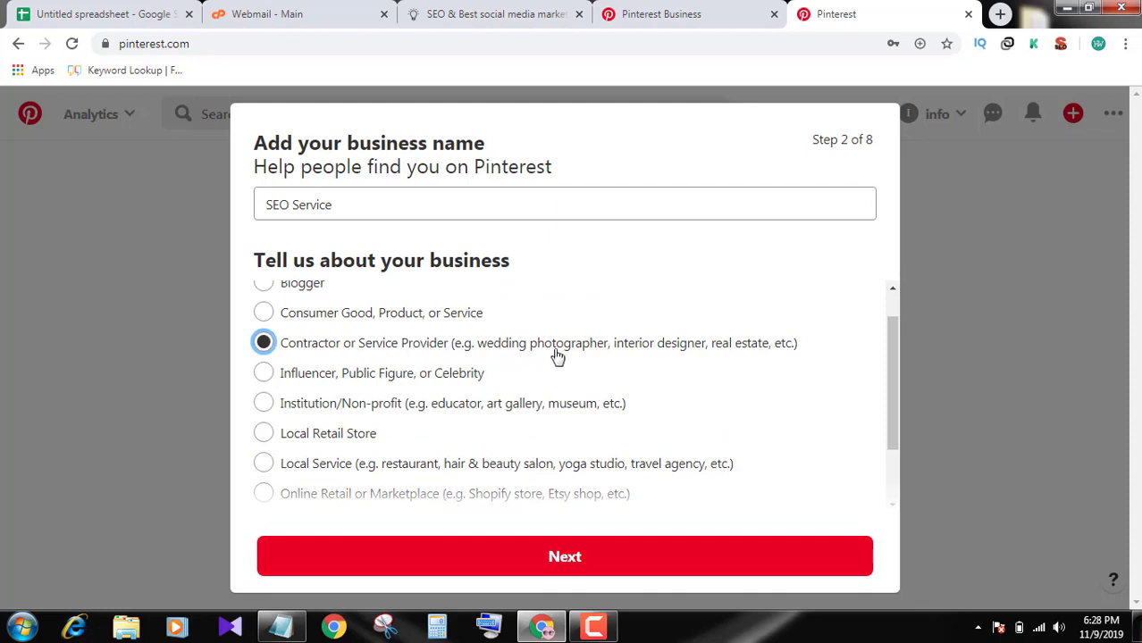
pyautogui.scroll(-1, 715, 366)
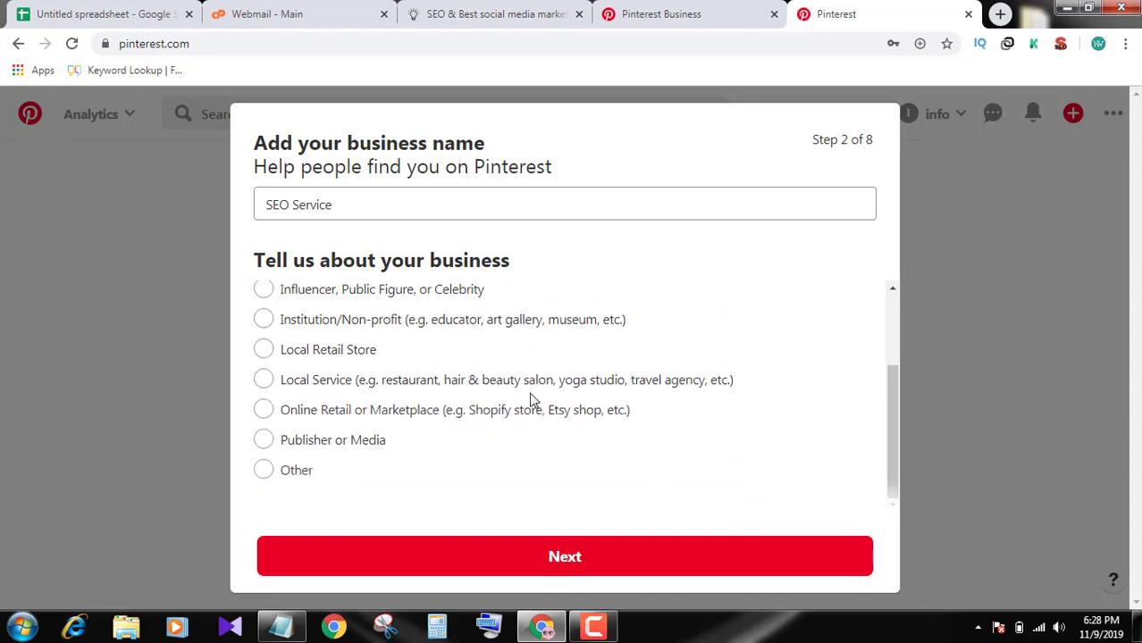
pyautogui.click(601, 569)
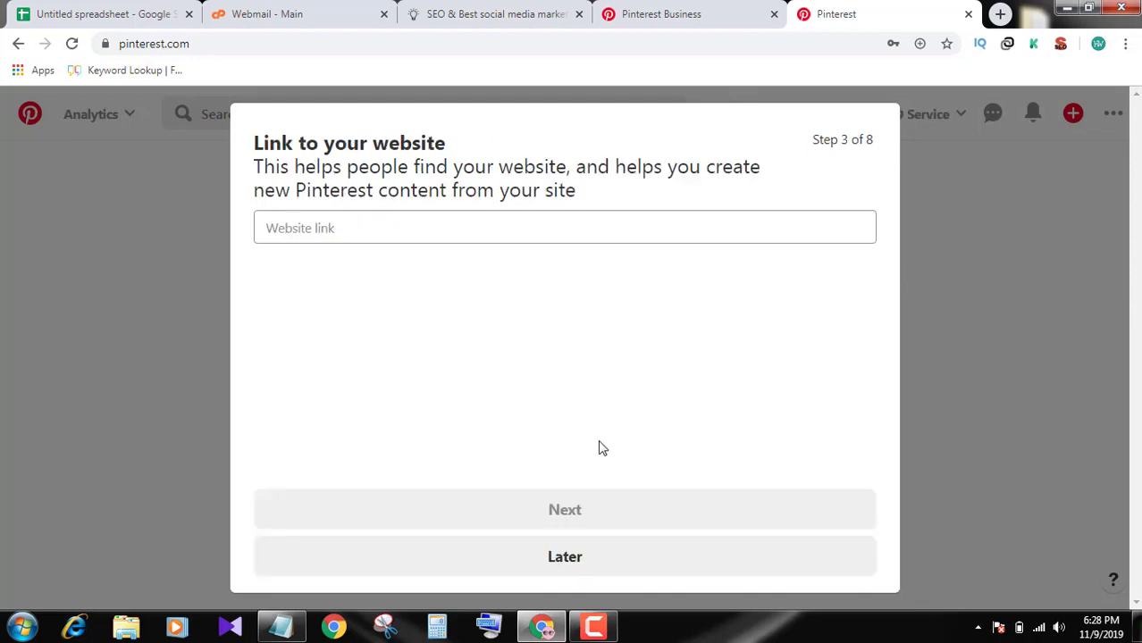
pyautogui.click(432, 223)
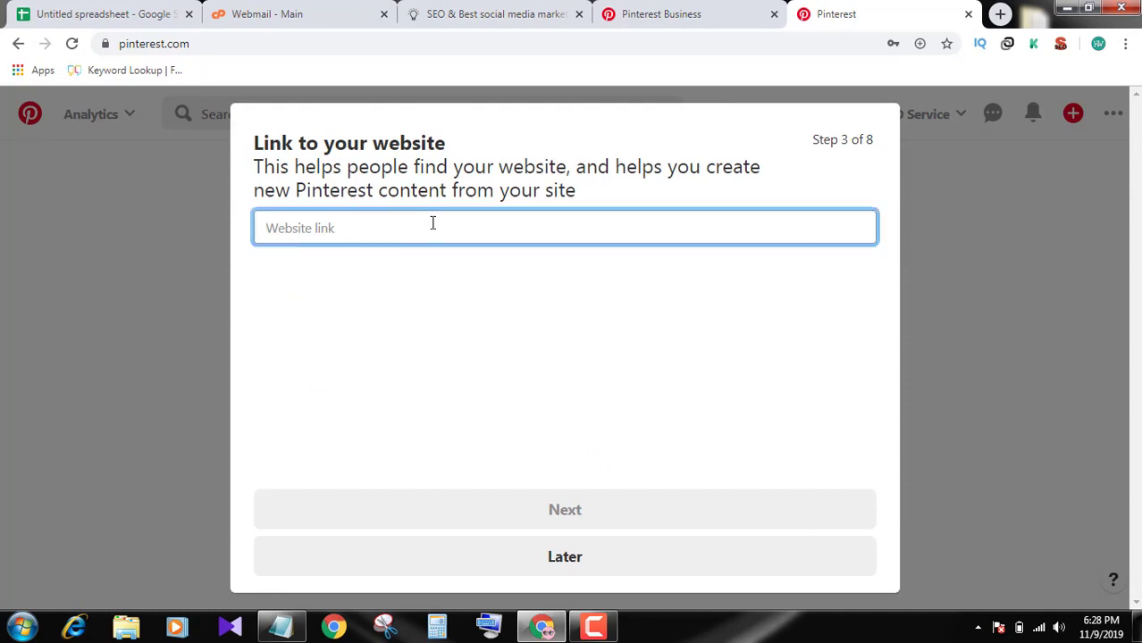
pyautogui.click(404, 5)
pyautogui.click(264, 41)
pyautogui.hotkey('ctrl', 'a')
pyautogui.hotkey('ctrl', 'c')
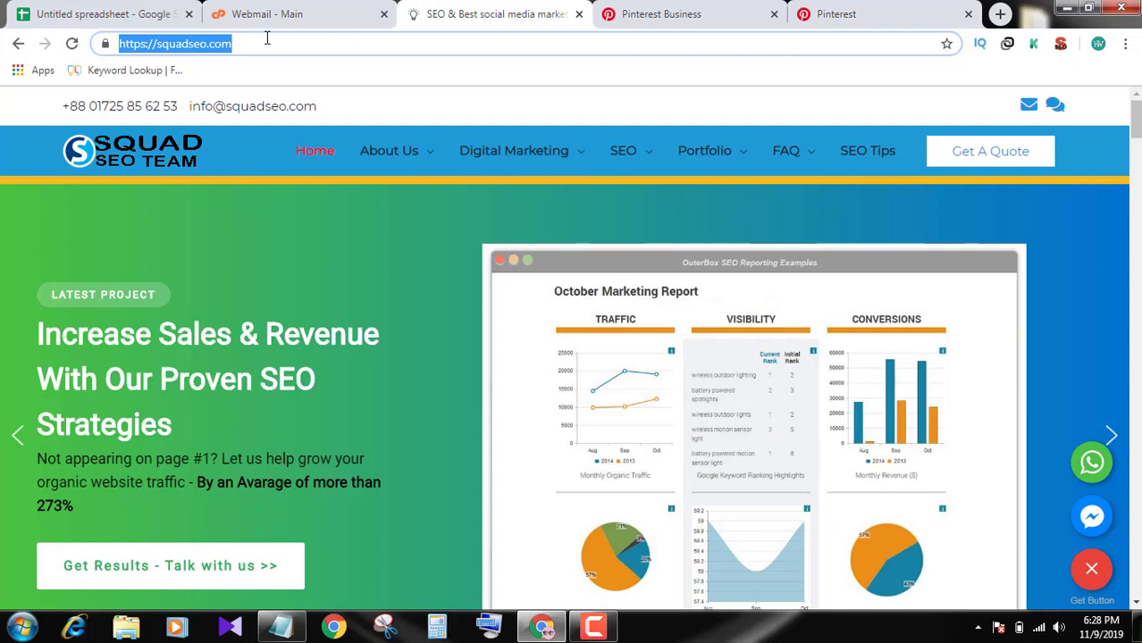
pyautogui.click(836, 9)
pyautogui.hotkey('ctrl', 'v')
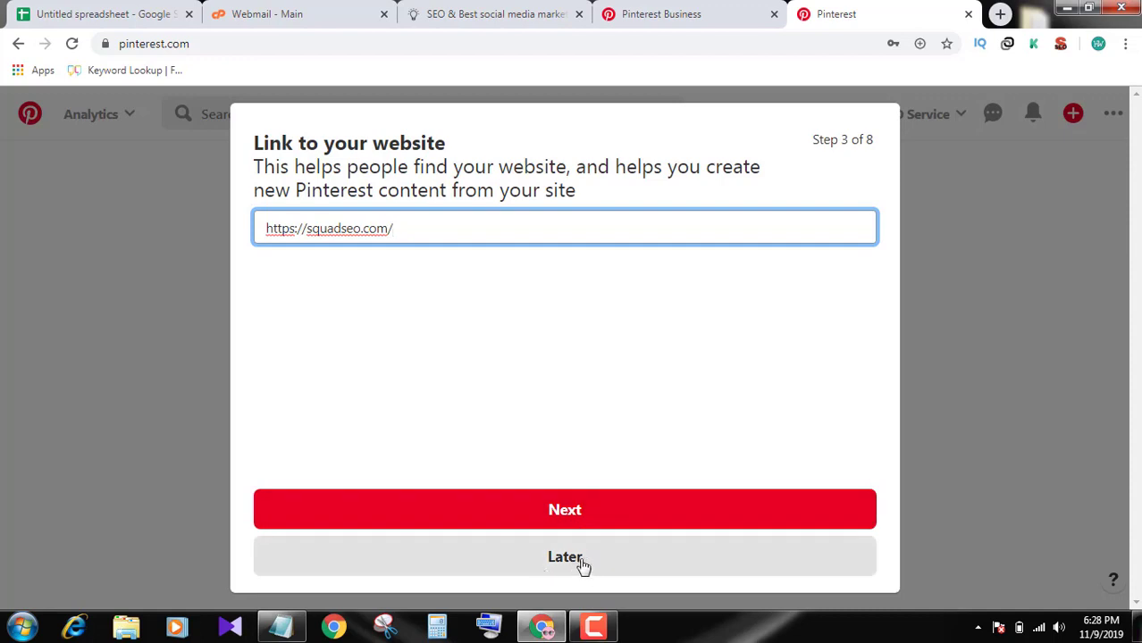
pyautogui.click(597, 510)
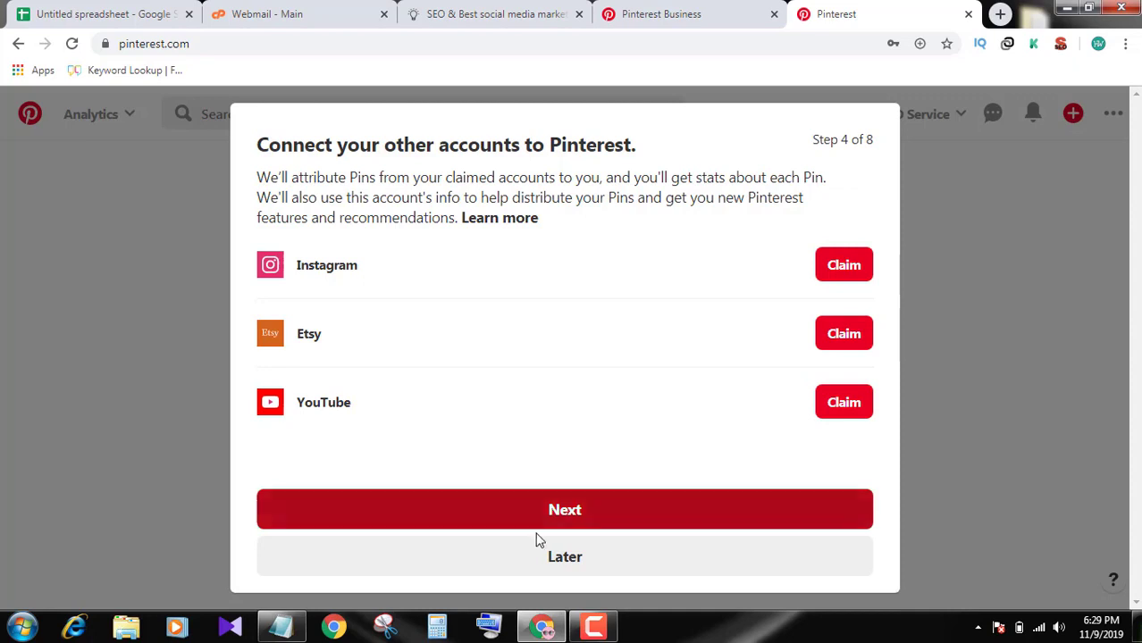
# Skip connecting other accounts and answer 'not sure yet' about running ads
pyautogui.click(566, 557)
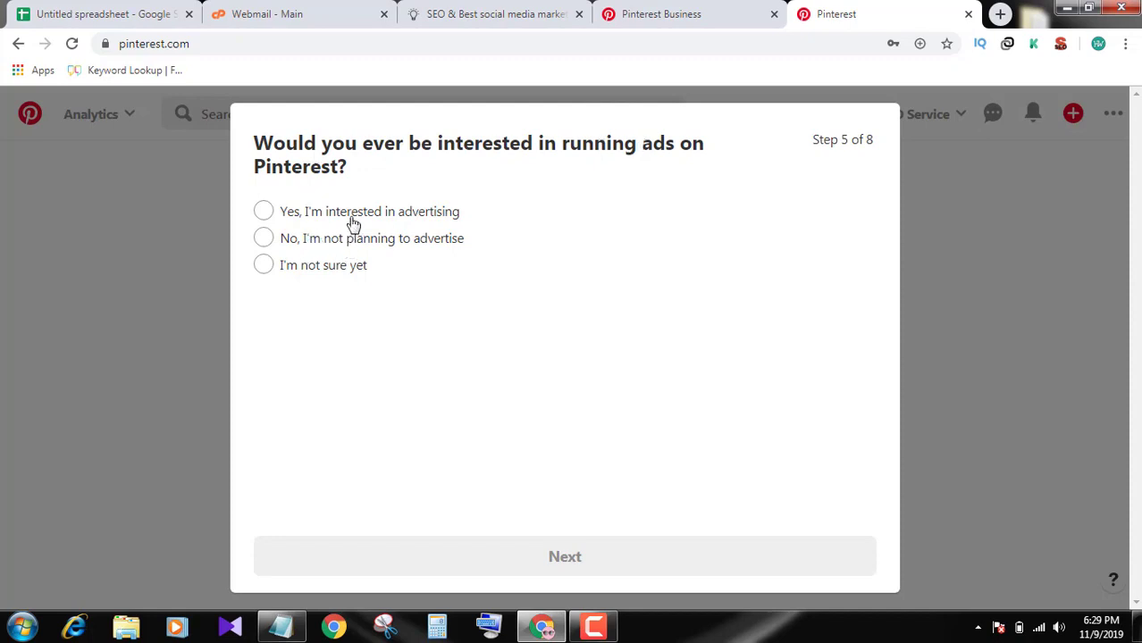
pyautogui.click(342, 268)
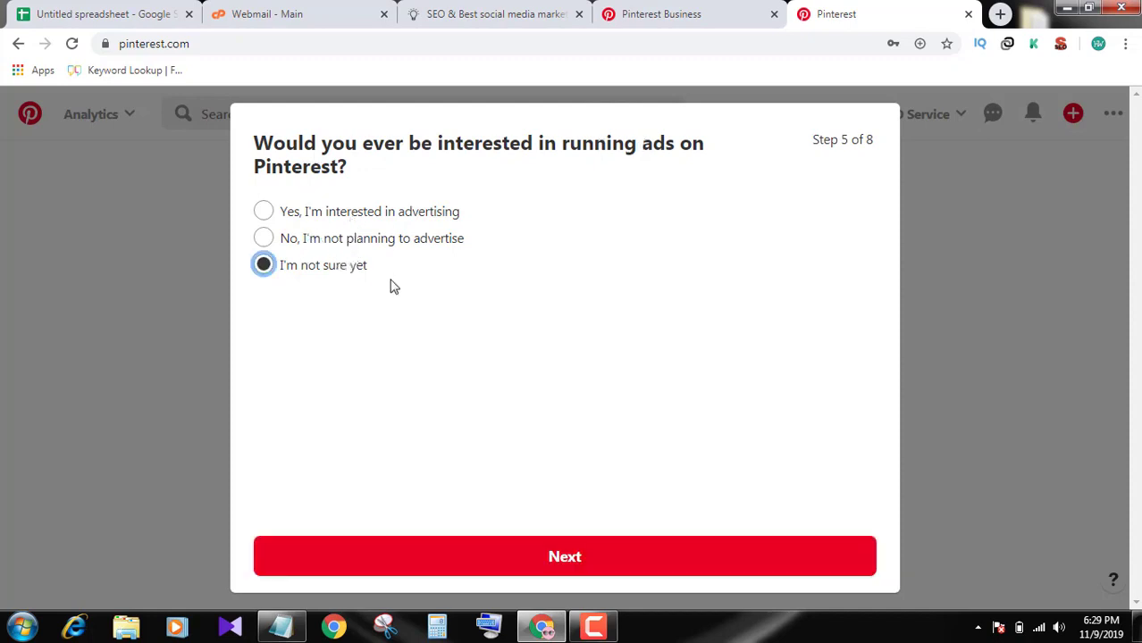
pyautogui.click(649, 556)
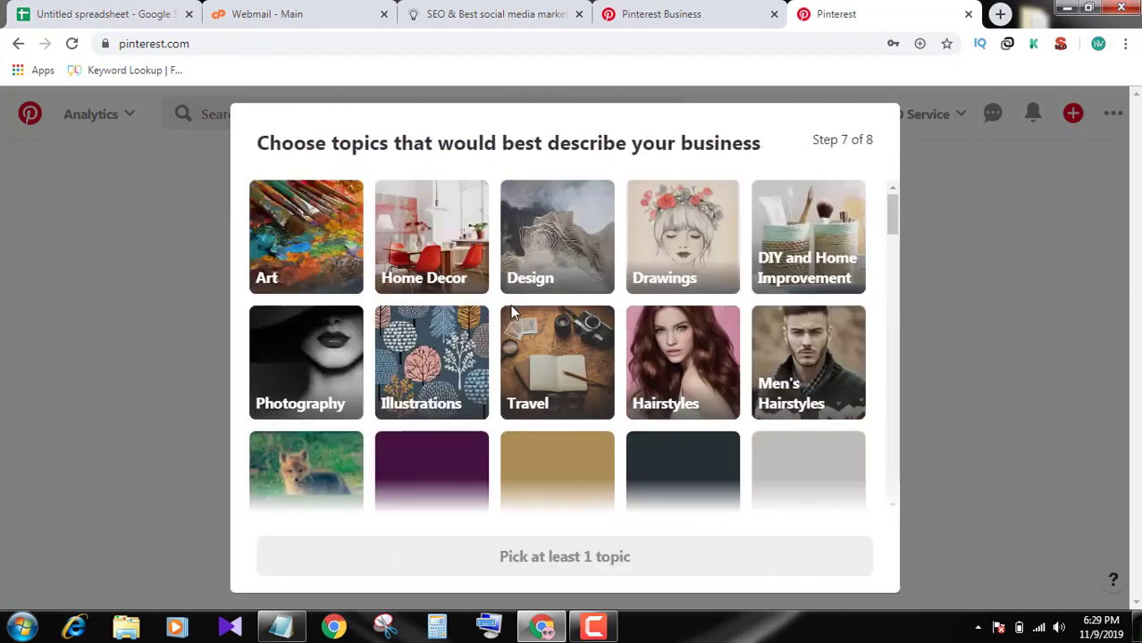
# Pick Home Decor, Design, Travel and Hairstyles as business topics
pyautogui.scroll(-4, 800, 326)
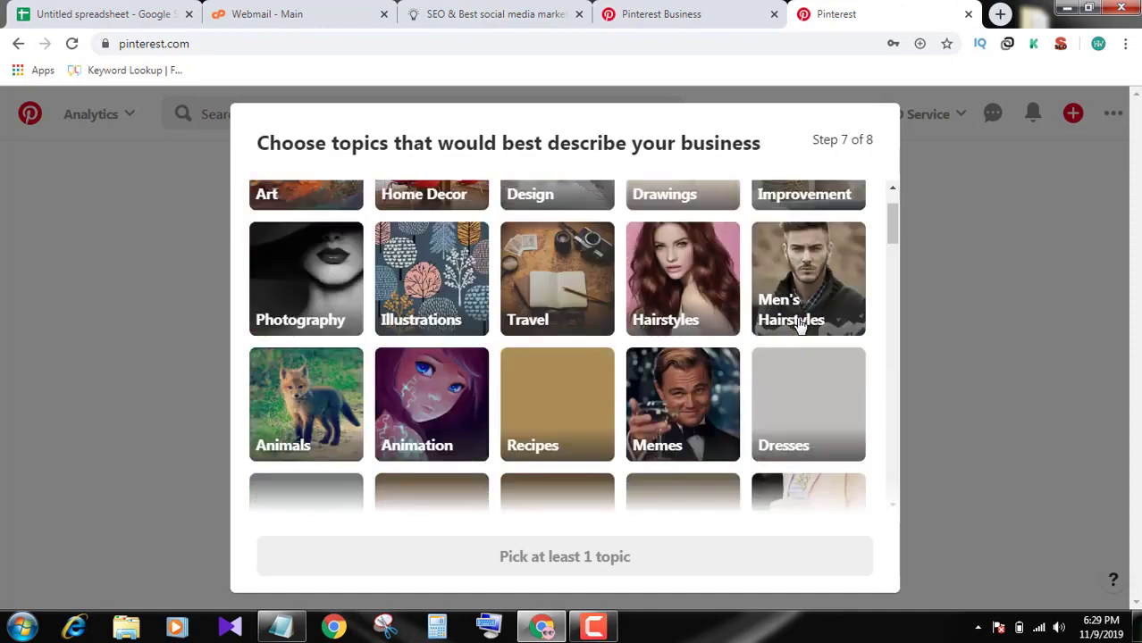
pyautogui.scroll(4, 284, 326)
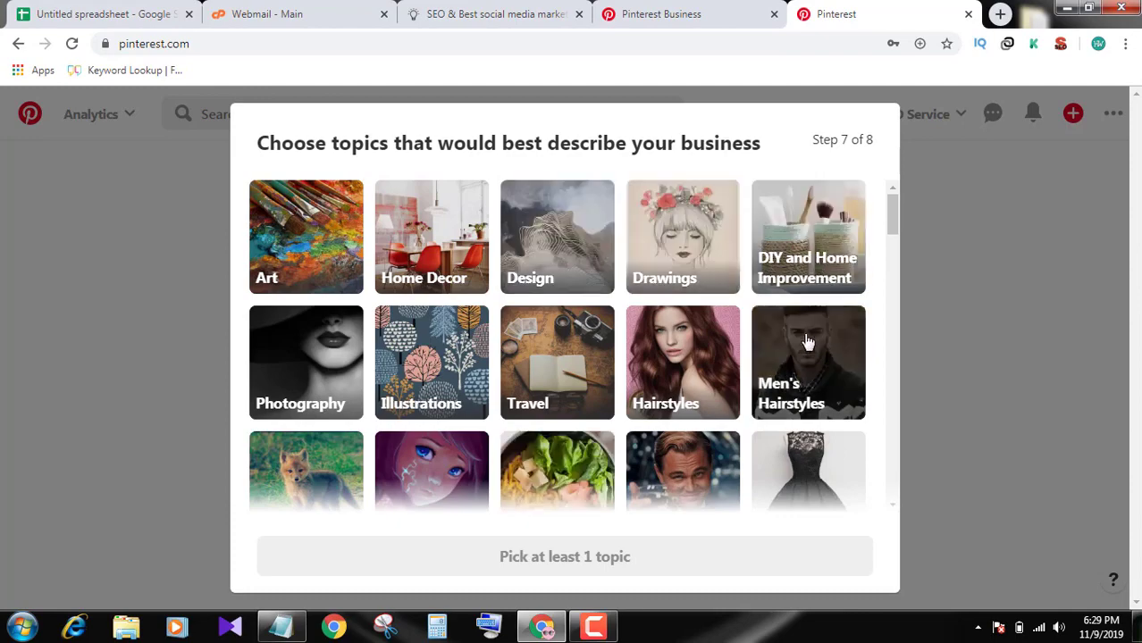
pyautogui.scroll(-1, 796, 333)
pyautogui.scroll(-1, 797, 338)
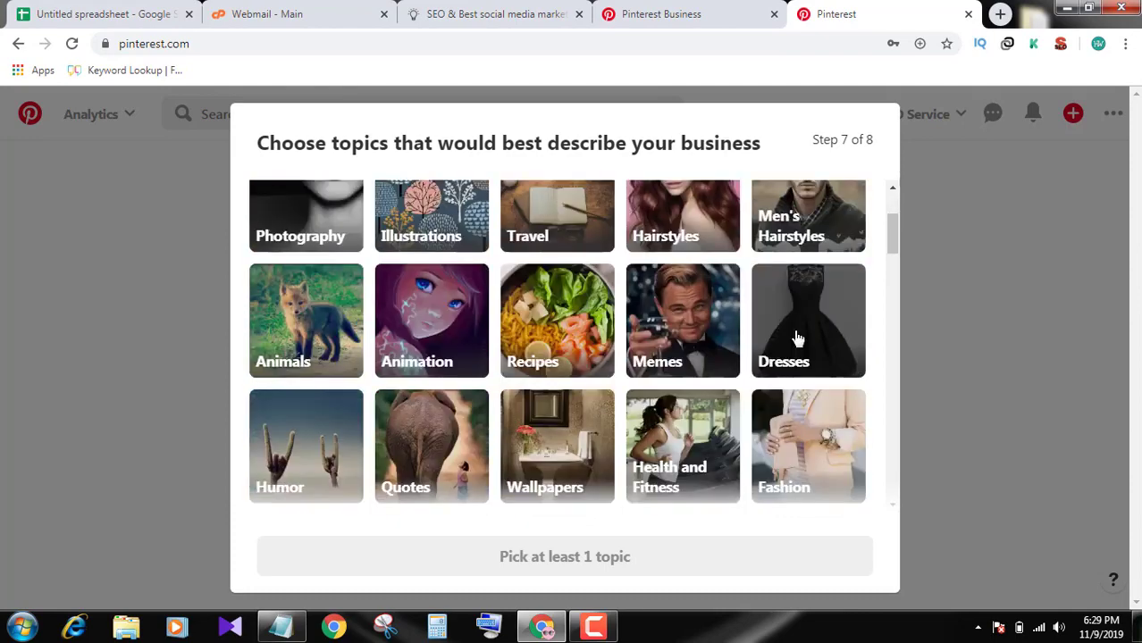
pyautogui.scroll(2, 798, 338)
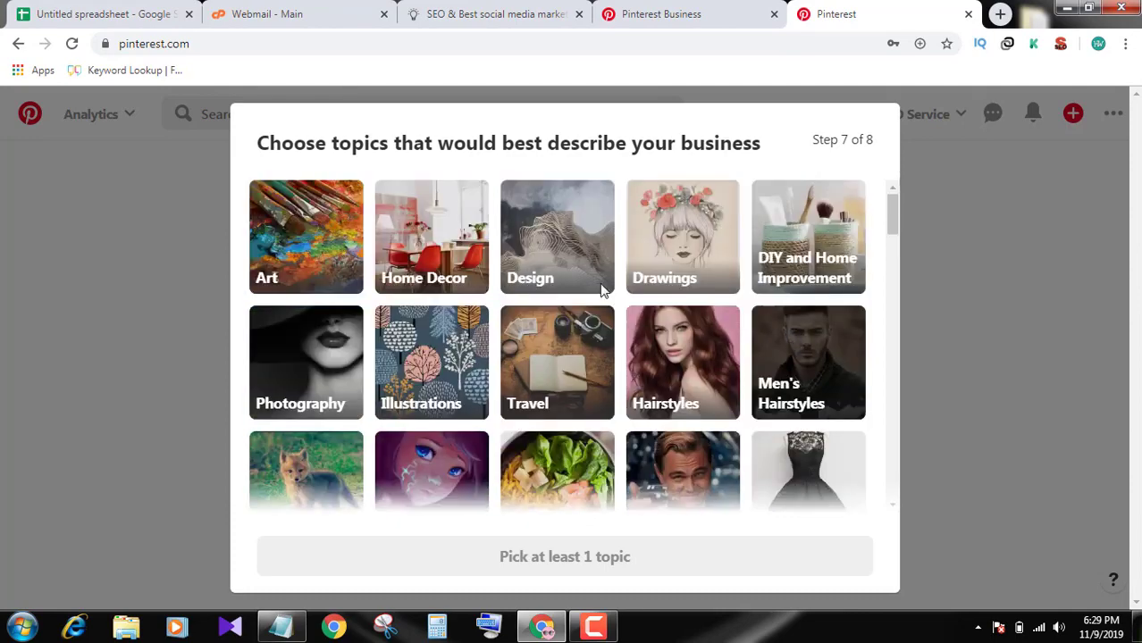
pyautogui.scroll(-2, 581, 301)
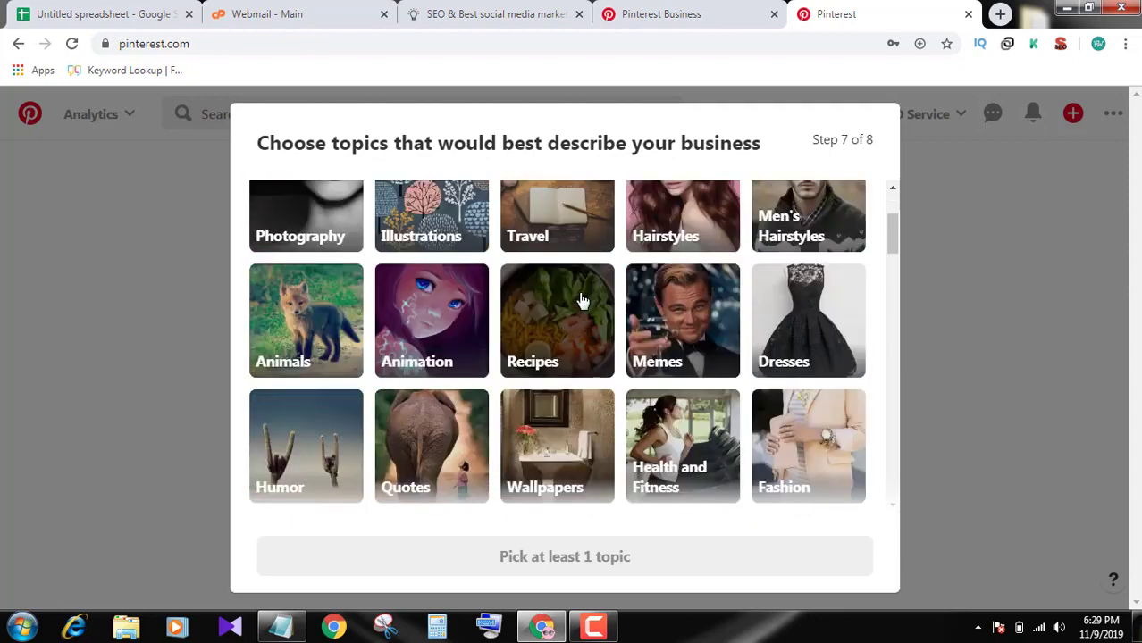
pyautogui.scroll(-1, 581, 301)
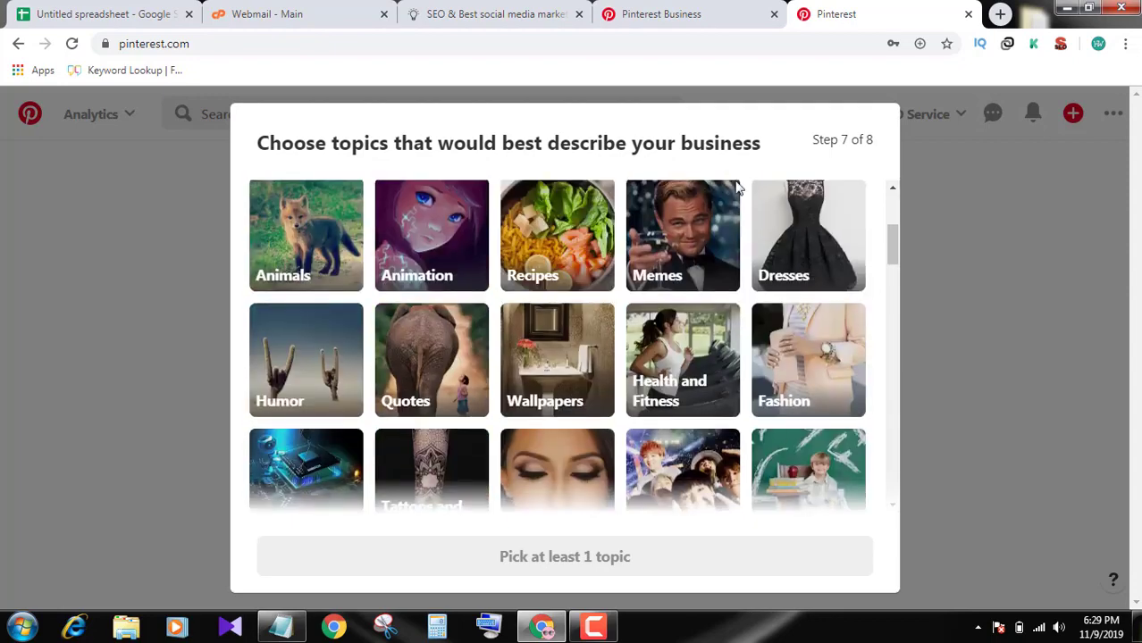
pyautogui.scroll(-1, 568, 348)
pyautogui.scroll(2, 544, 366)
pyautogui.scroll(2, 543, 360)
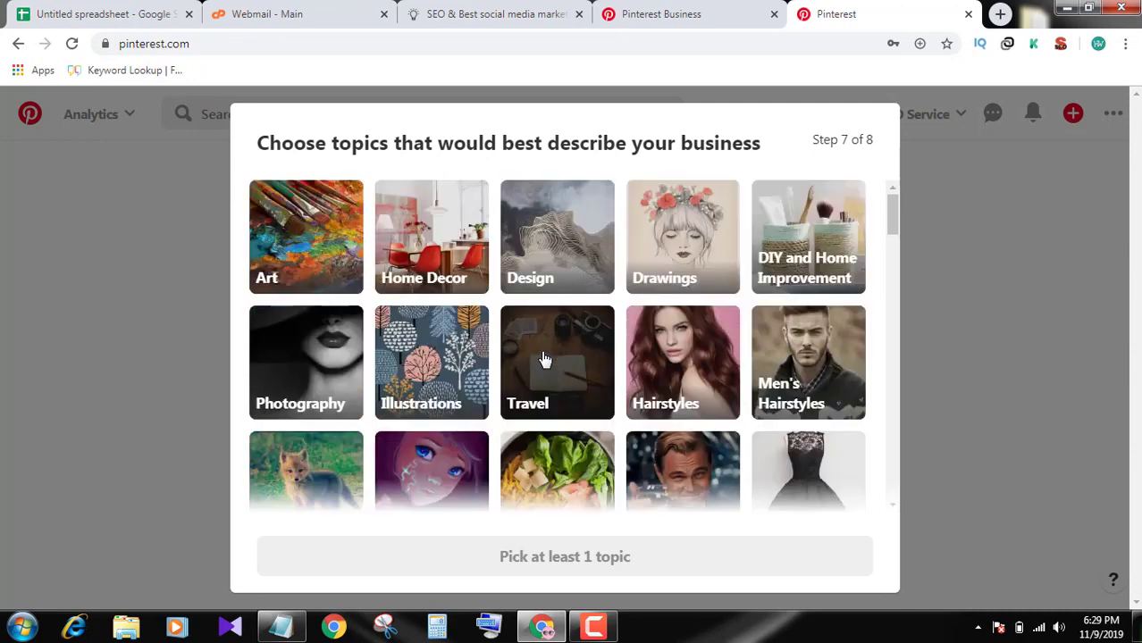
pyautogui.click(433, 240)
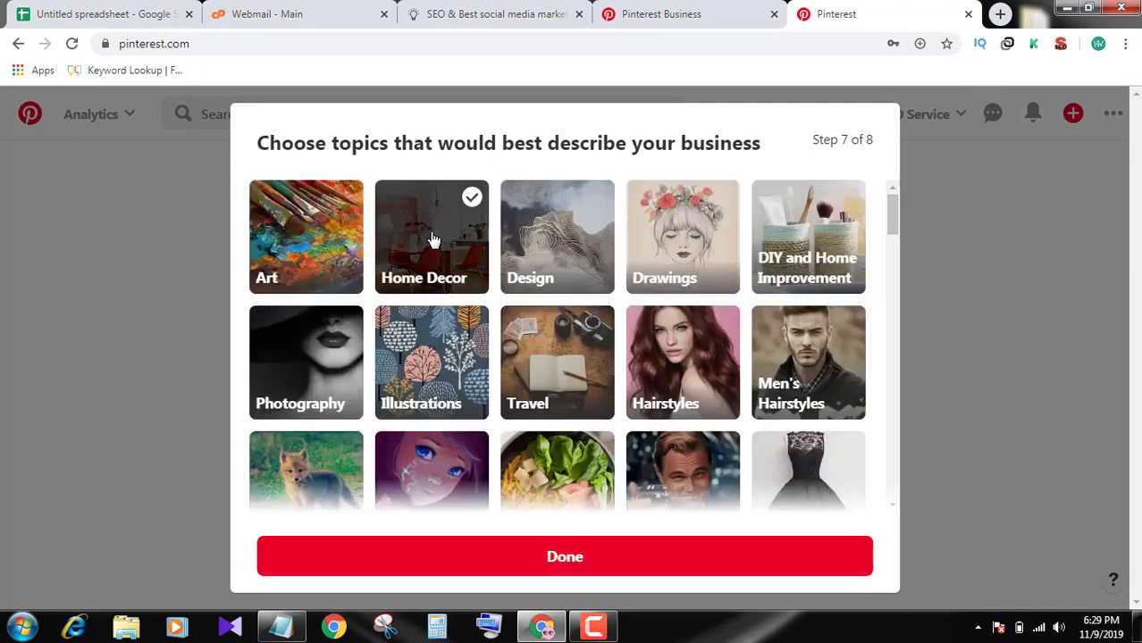
pyautogui.click(585, 241)
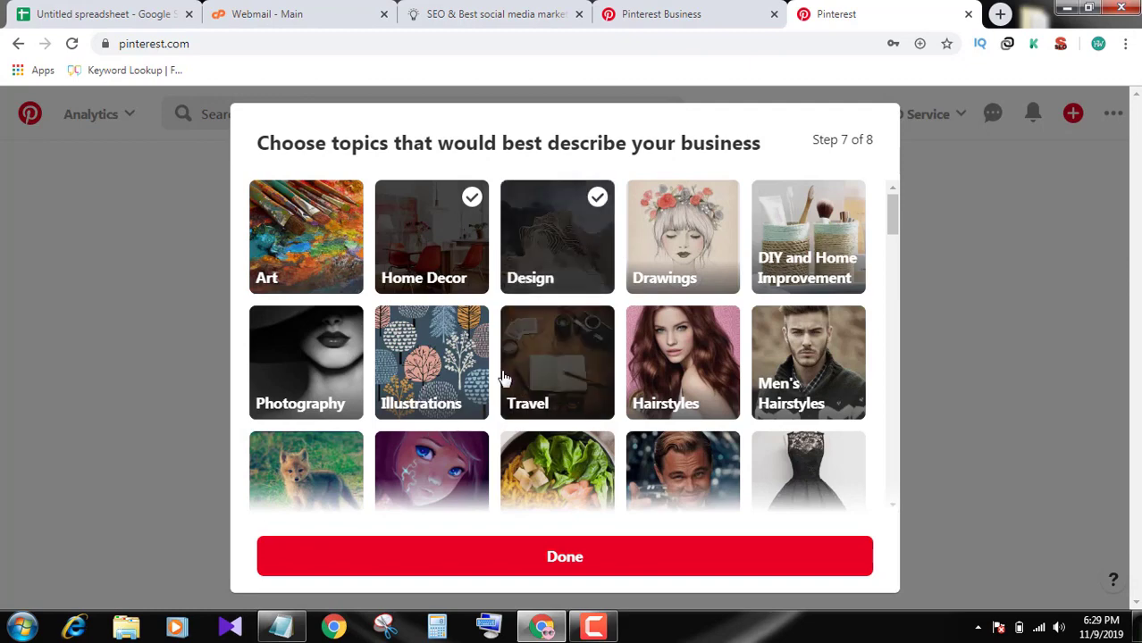
pyautogui.click(540, 382)
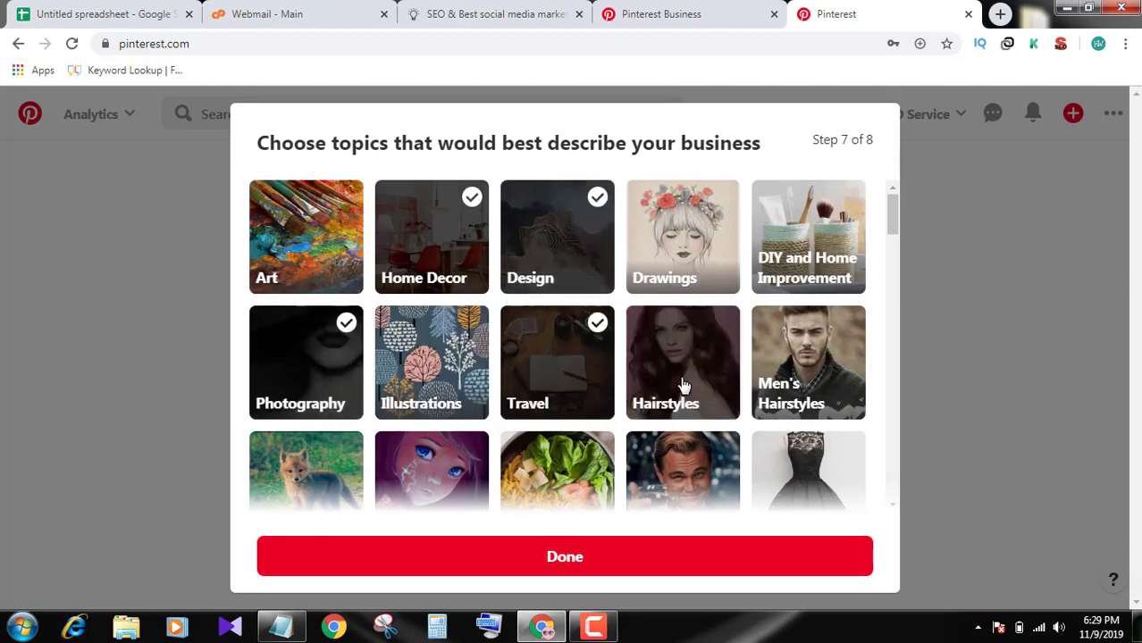
pyautogui.click(680, 386)
# Add Animals as a topic and finish the topic selection
pyautogui.scroll(-1, 732, 416)
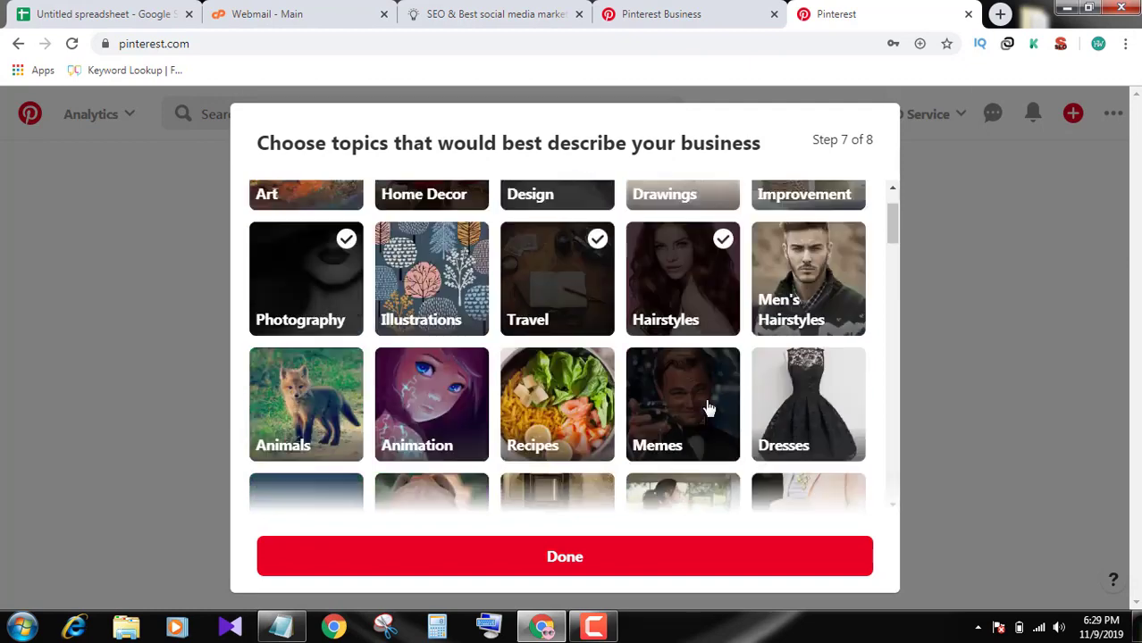
pyautogui.scroll(-1, 706, 407)
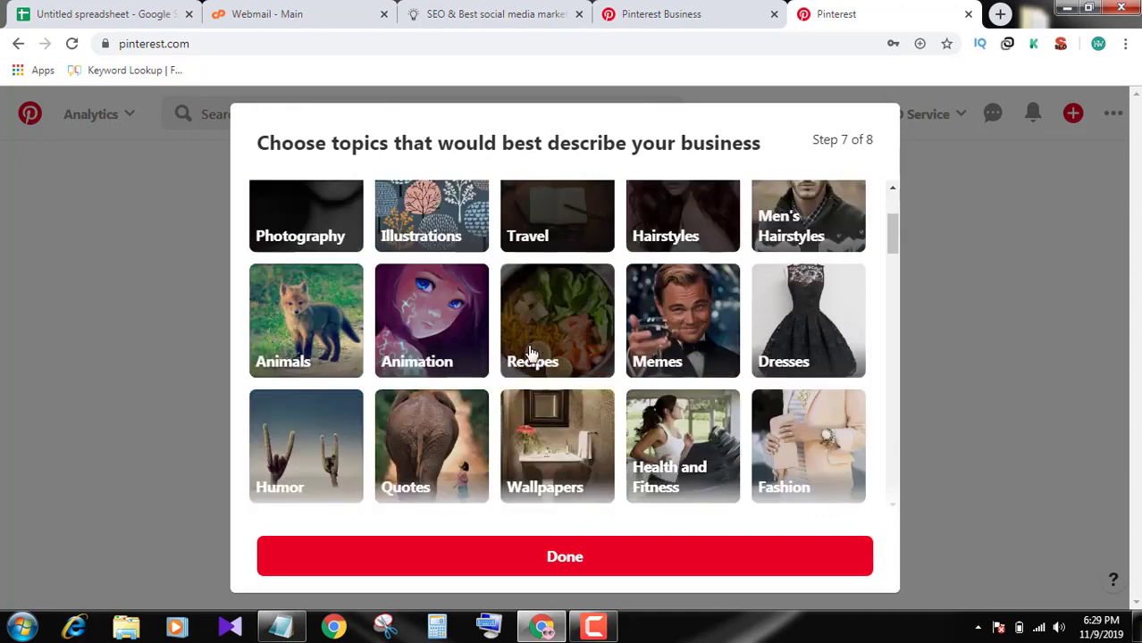
pyautogui.click(282, 311)
pyautogui.click(597, 558)
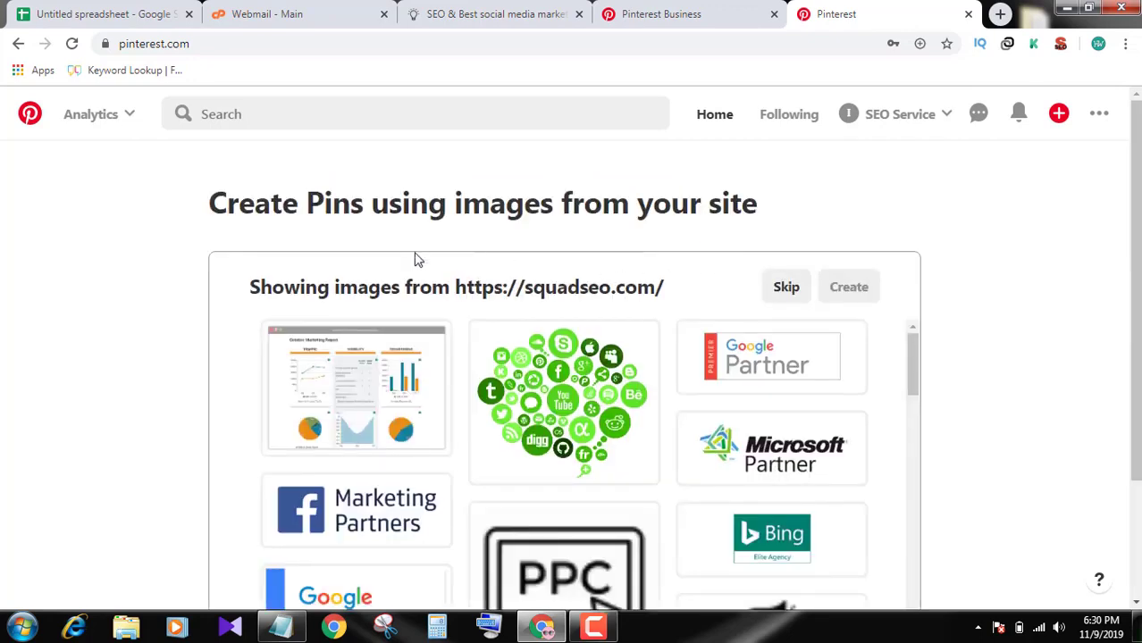
# Browse the squadseo.com site images, then skip creating pins from them
pyautogui.scroll(-10, 732, 312)
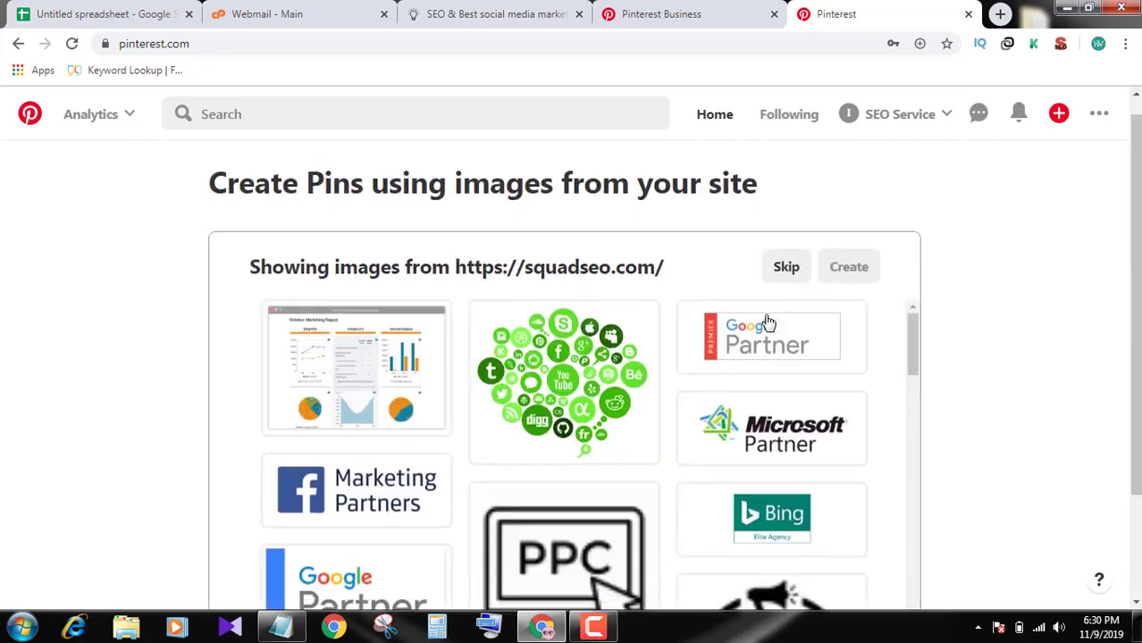
pyautogui.scroll(-5, 754, 362)
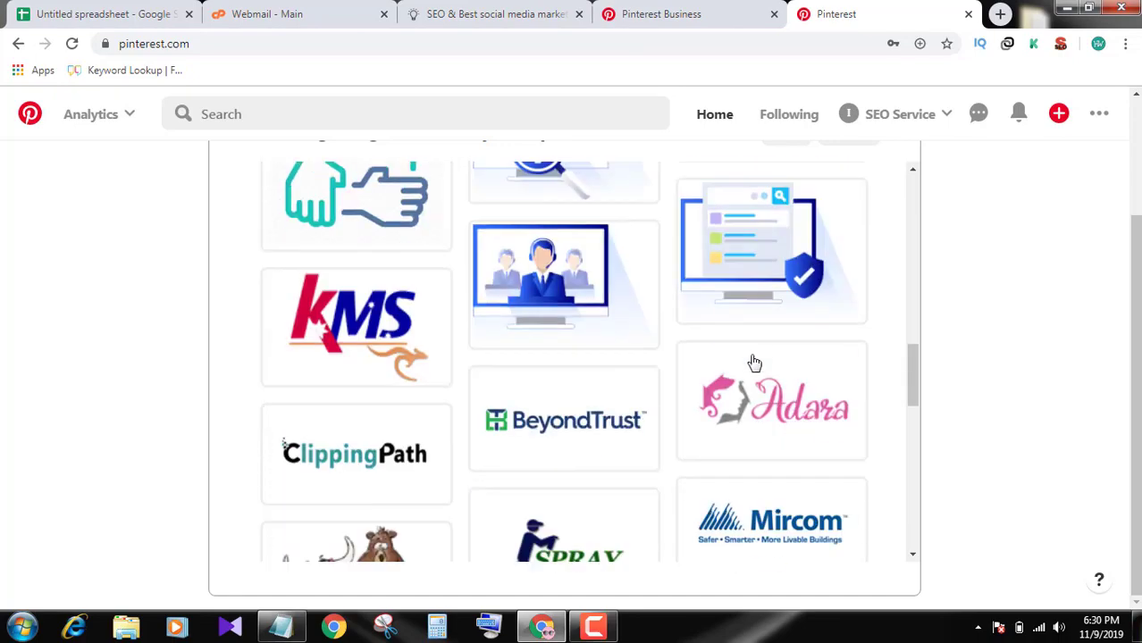
pyautogui.scroll(12, 753, 362)
pyautogui.scroll(2, 733, 304)
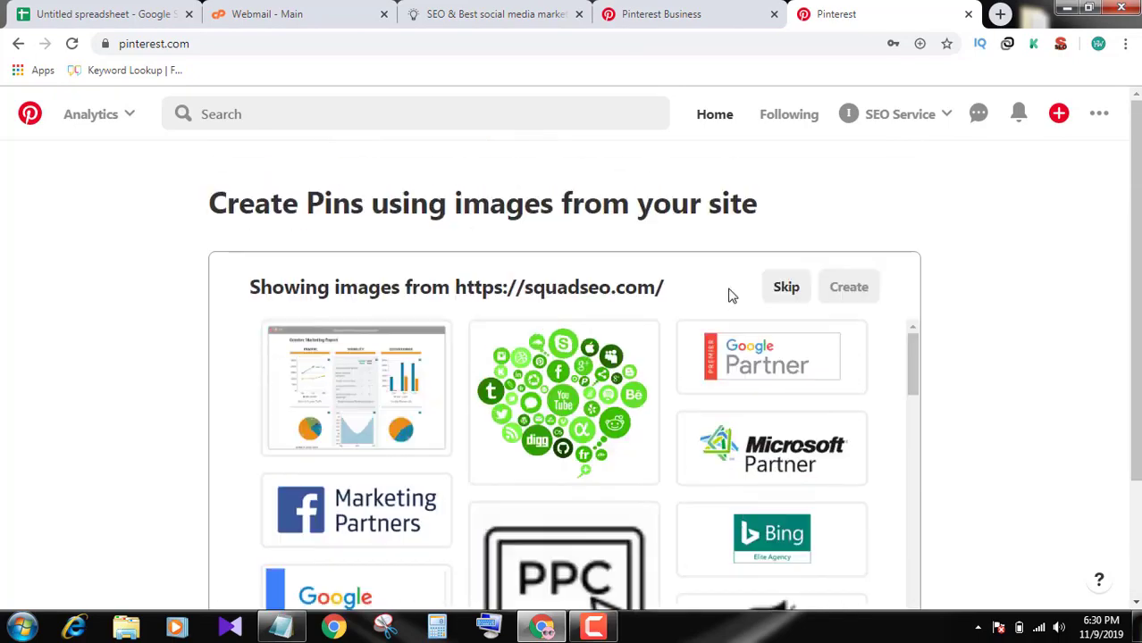
pyautogui.scroll(-10, 724, 397)
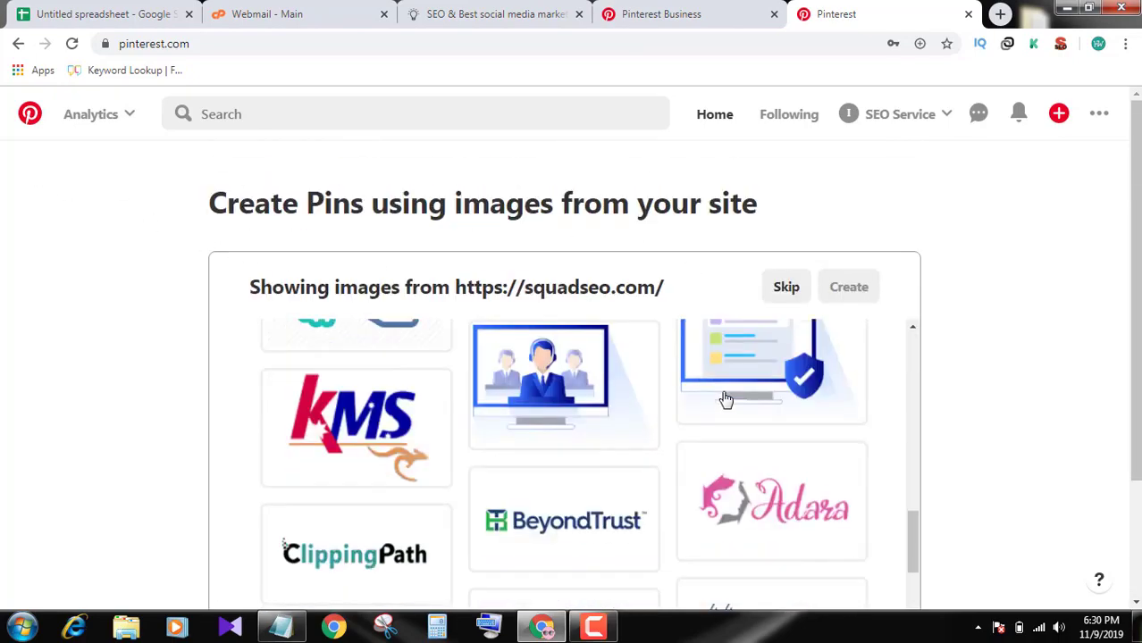
pyautogui.scroll(5, 724, 398)
pyautogui.scroll(3, 723, 398)
pyautogui.click(786, 287)
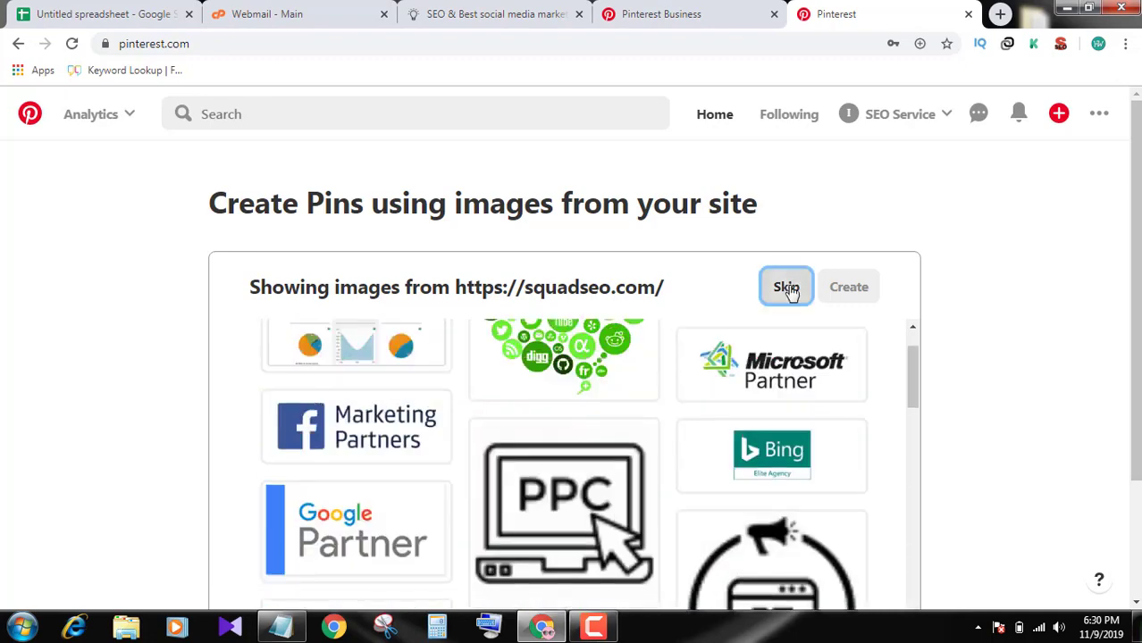
pyautogui.scroll(-2, 948, 377)
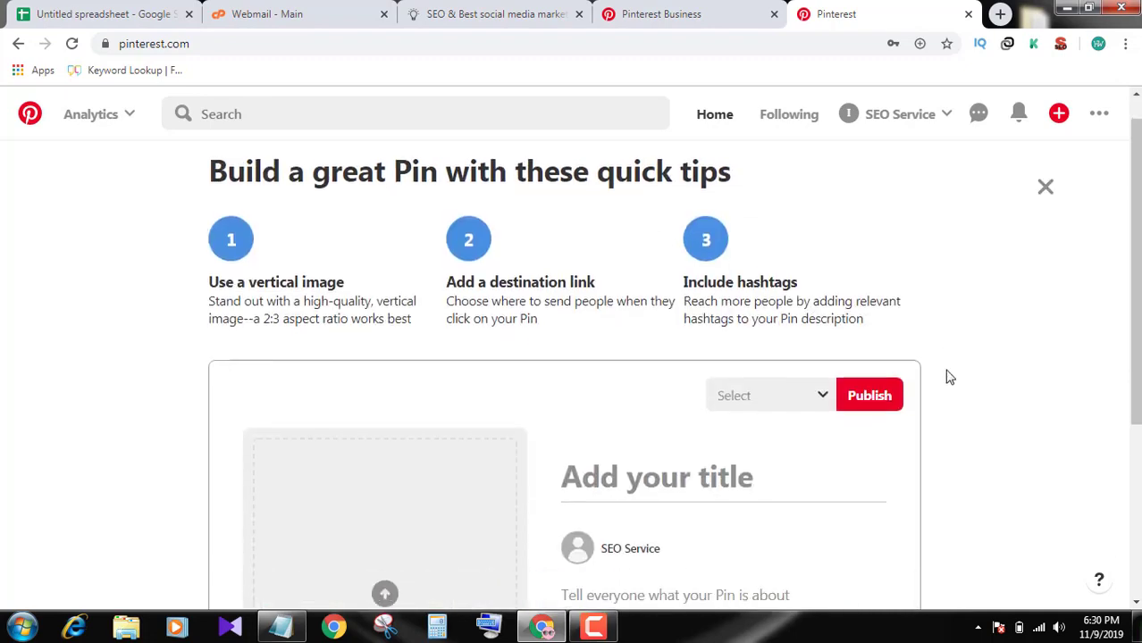
pyautogui.scroll(-2, 789, 317)
pyautogui.scroll(4, 900, 381)
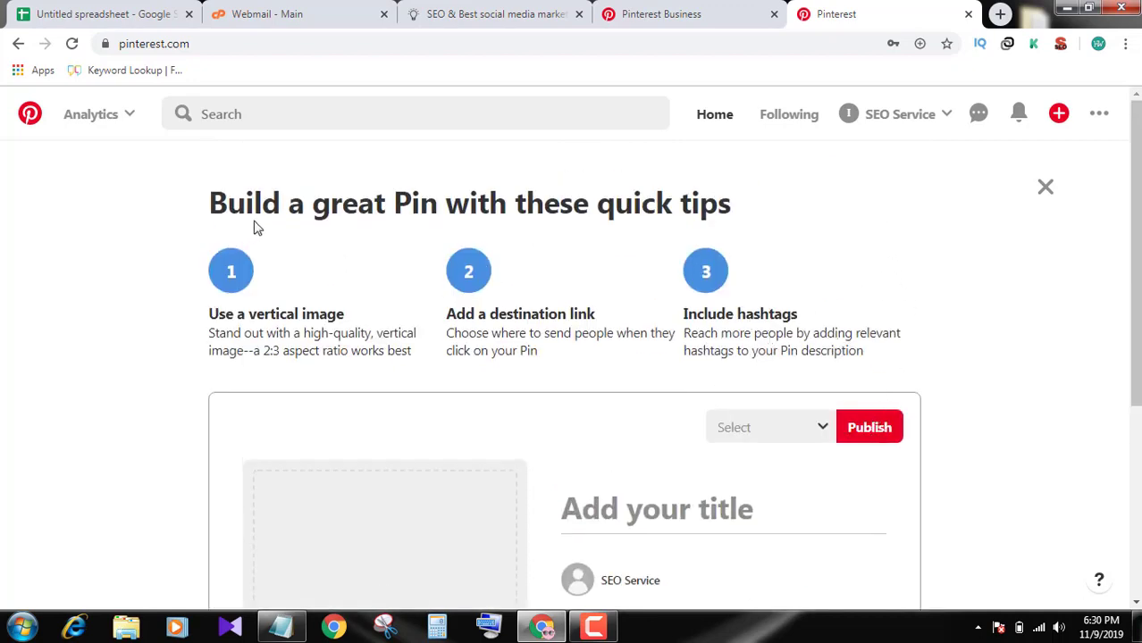
pyautogui.doubleClick(561, 212)
pyautogui.click(588, 203)
pyautogui.click(940, 119)
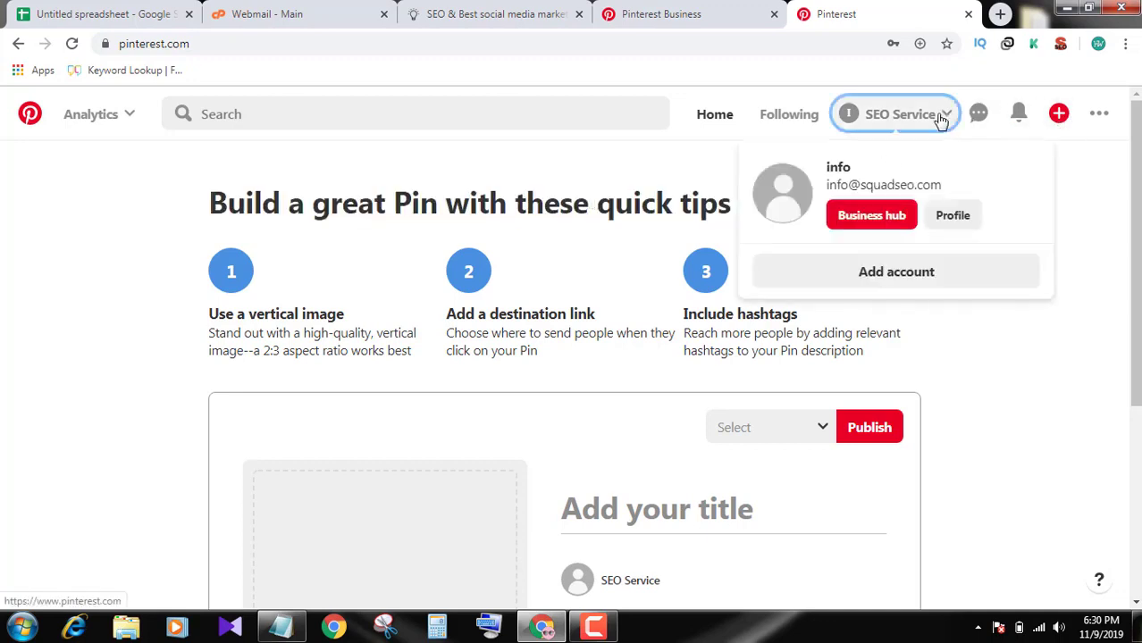
pyautogui.click(945, 120)
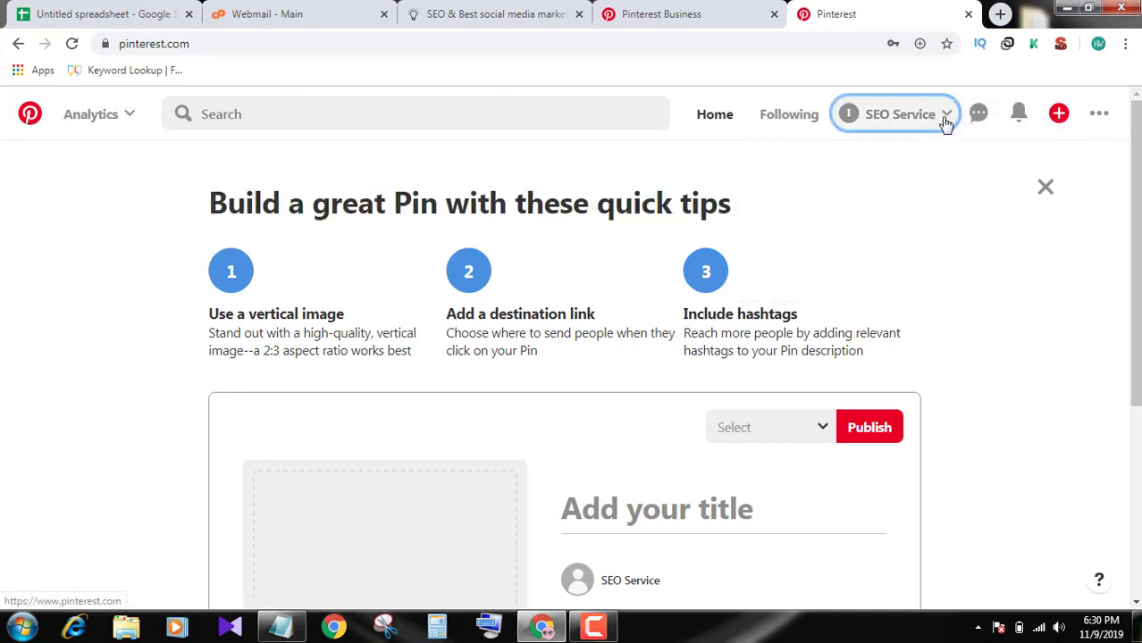
pyautogui.click(945, 121)
pyautogui.click(961, 219)
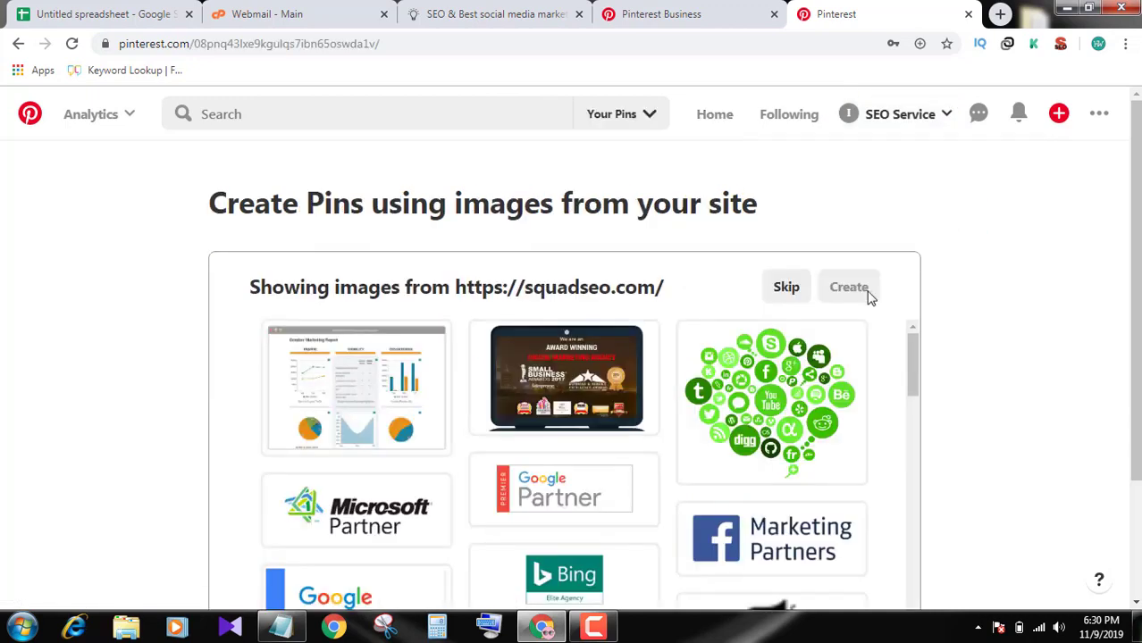
pyautogui.click(801, 291)
pyautogui.scroll(-1, 844, 271)
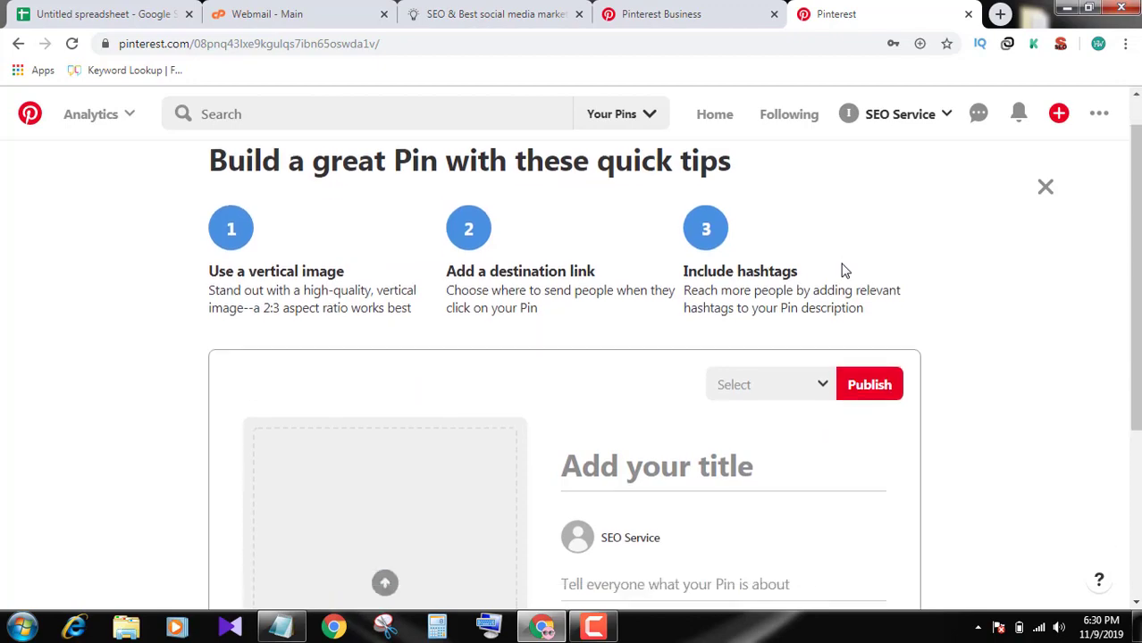
pyautogui.scroll(-2, 844, 271)
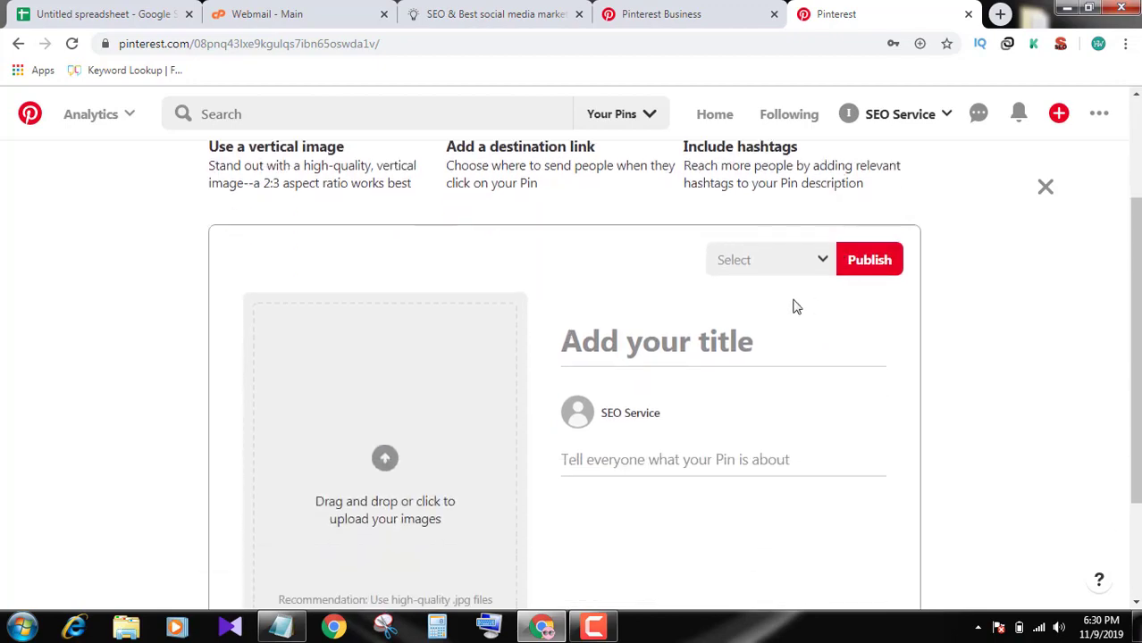
pyautogui.scroll(-1, 795, 307)
pyautogui.scroll(3, 907, 329)
pyautogui.scroll(-3, 906, 330)
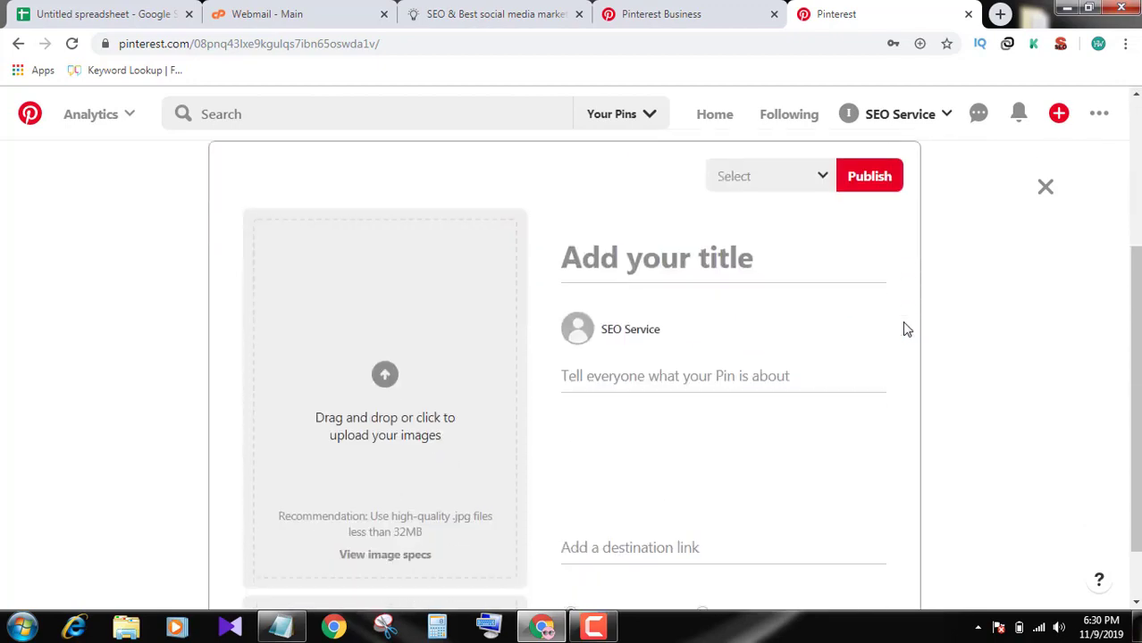
pyautogui.scroll(2, 907, 330)
pyautogui.scroll(-2, 797, 345)
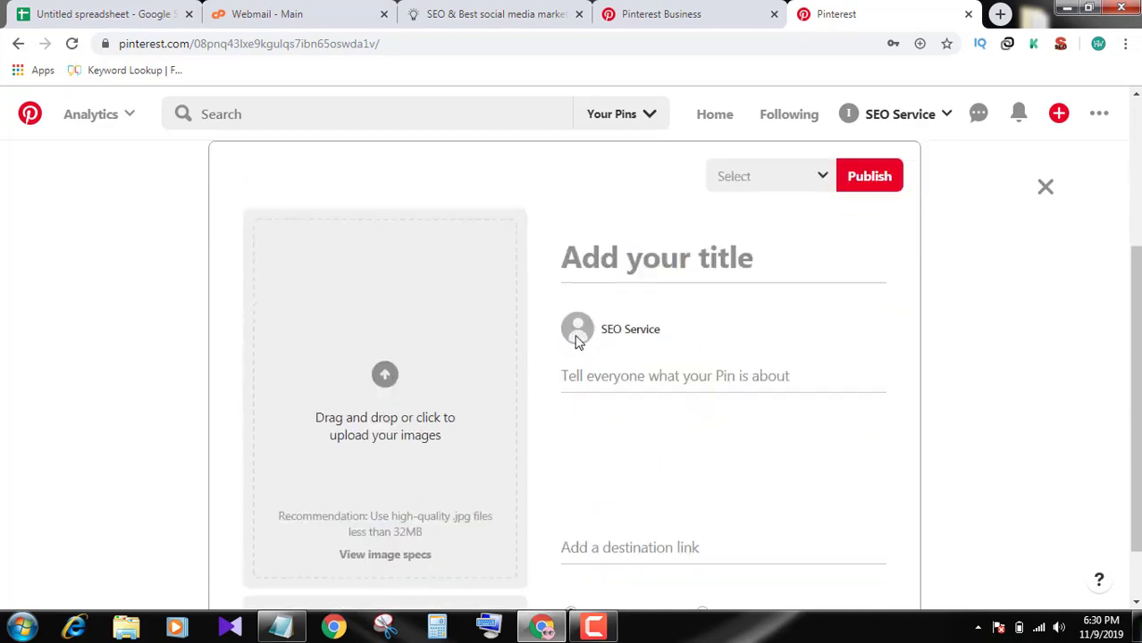
# Upload the E-Commerce SEO Services image 2.png from the Desktop to the pin
pyautogui.click(390, 374)
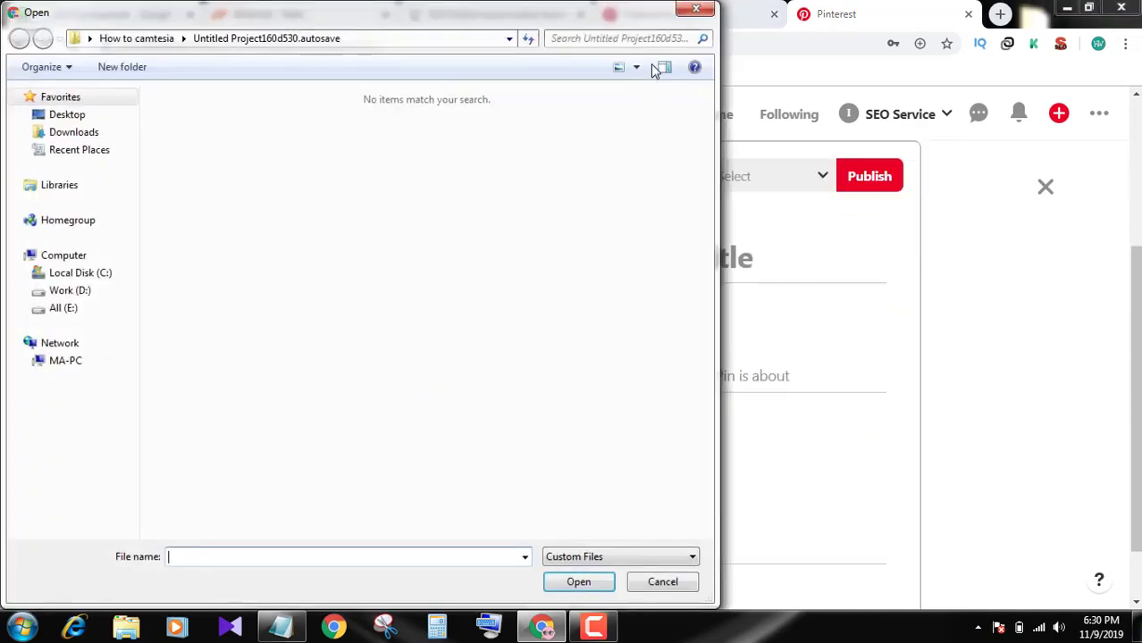
pyautogui.click(686, 14)
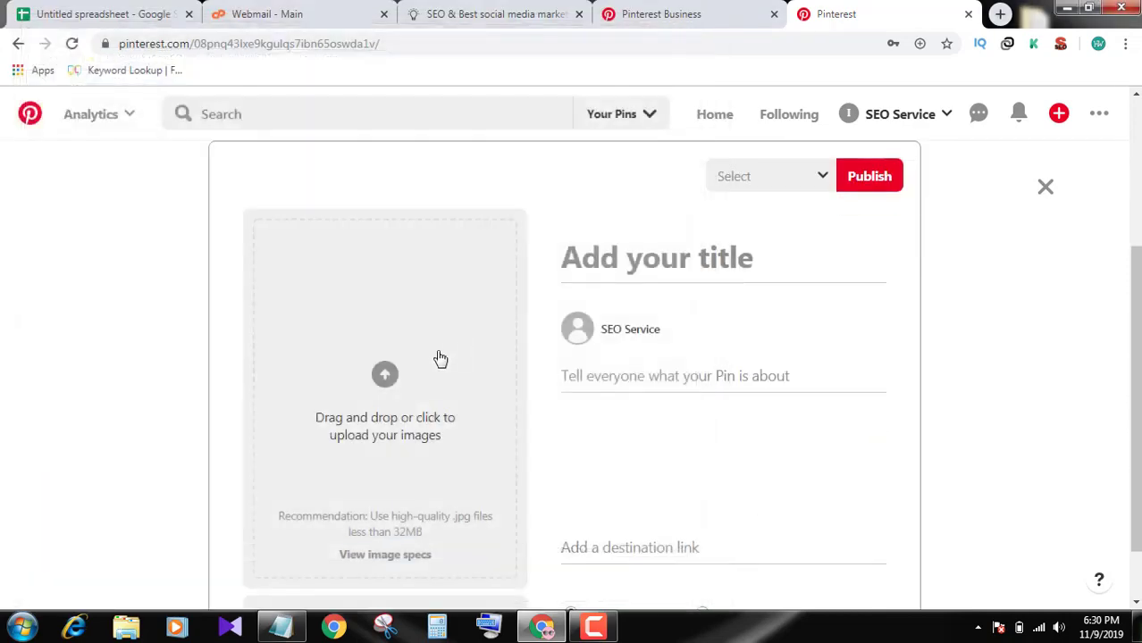
pyautogui.click(398, 374)
pyautogui.click(56, 118)
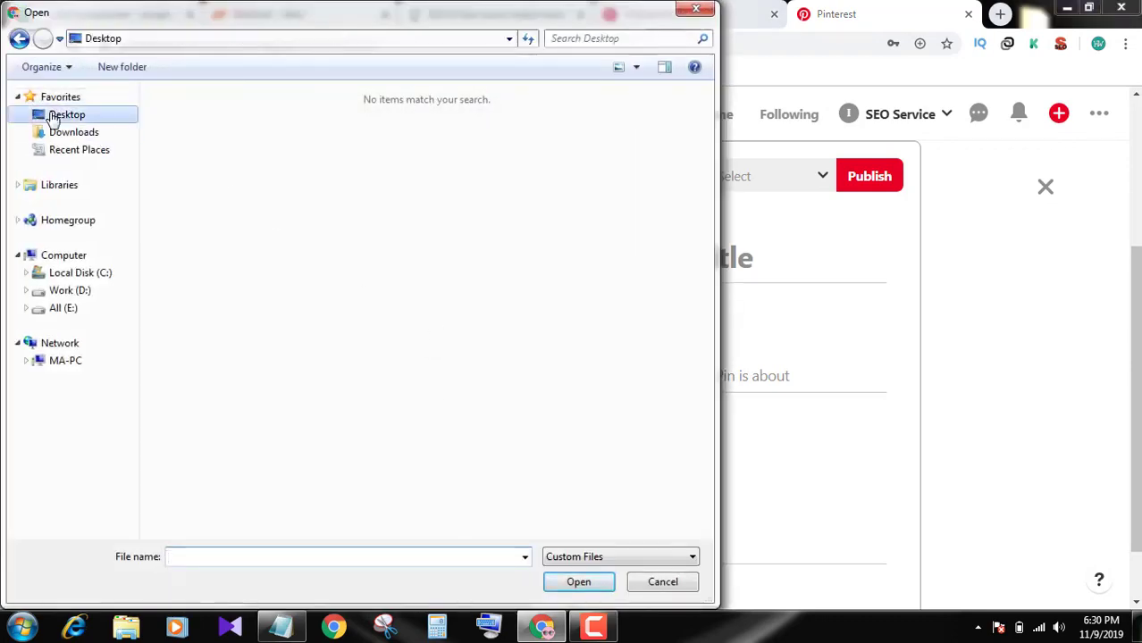
pyautogui.click(489, 288)
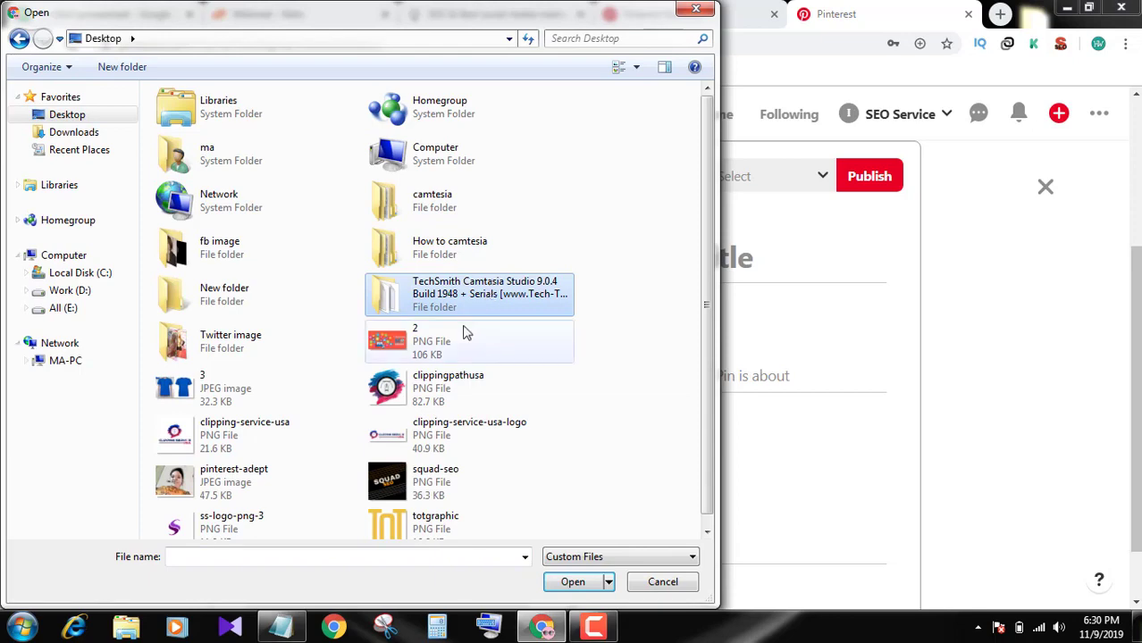
pyautogui.doubleClick(429, 350)
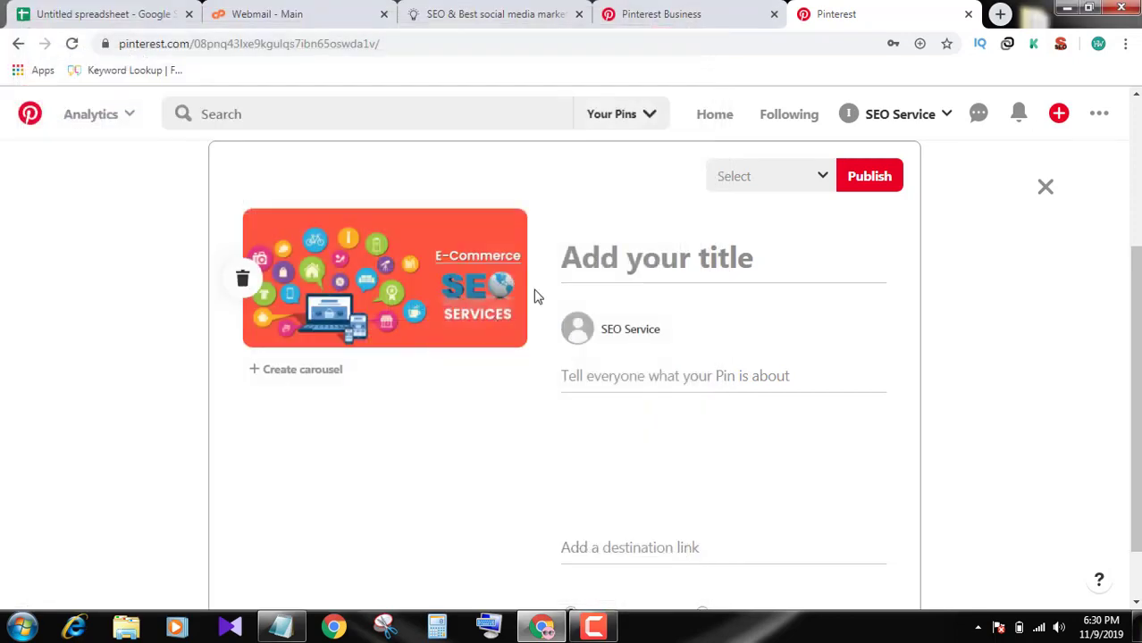
# Title the pin 'eCommerce SEO'
pyautogui.click(678, 267)
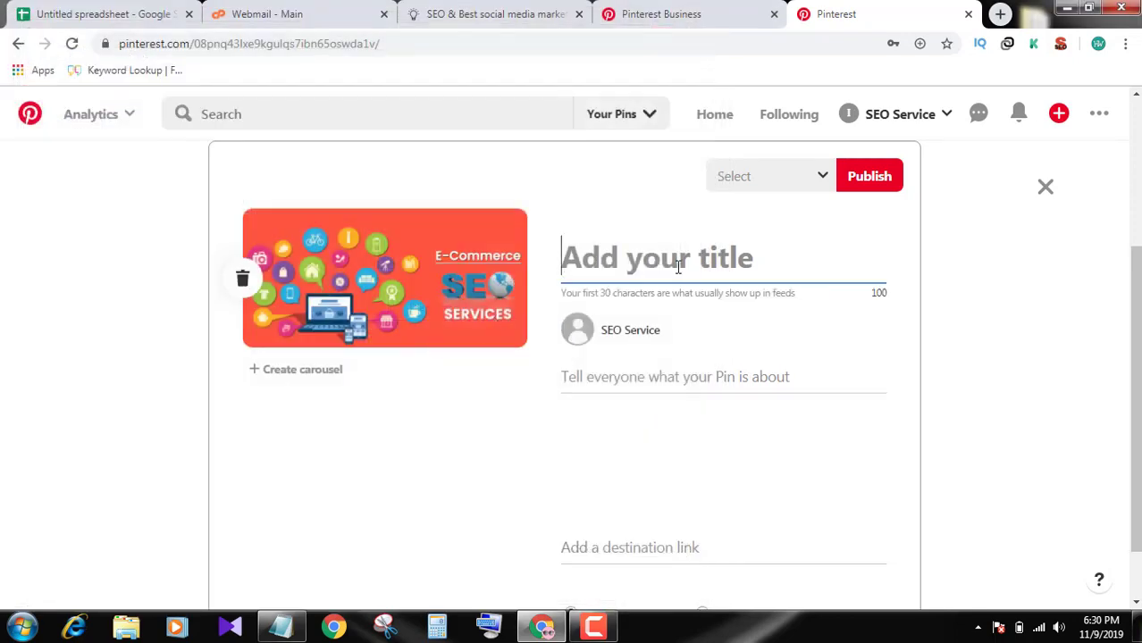
pyautogui.write('eComme')
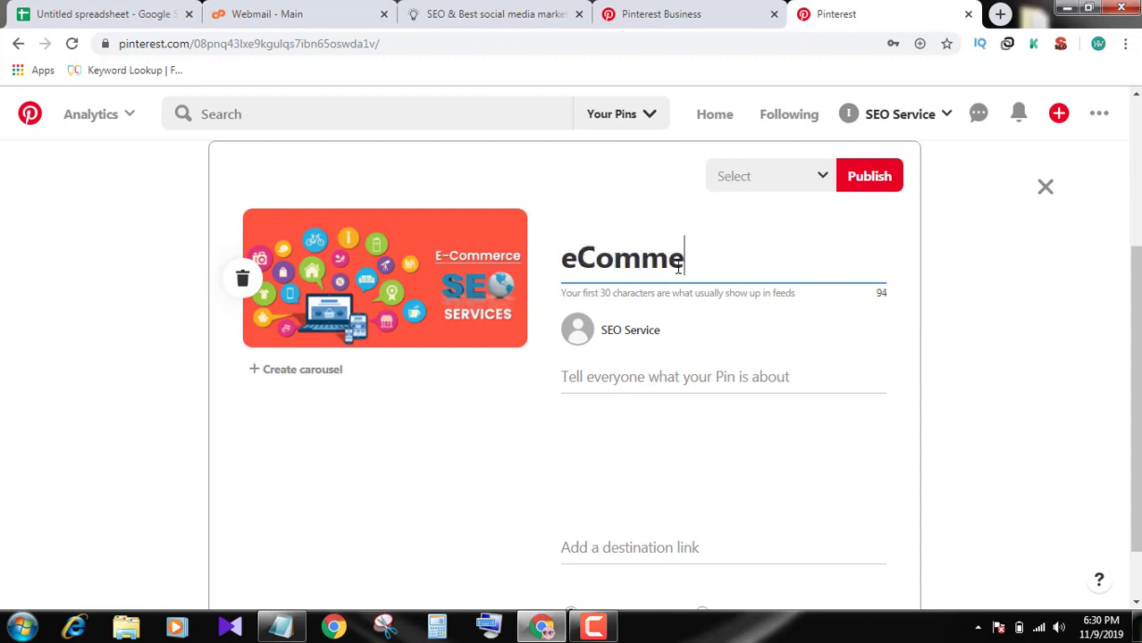
pyautogui.write('rce SEO')
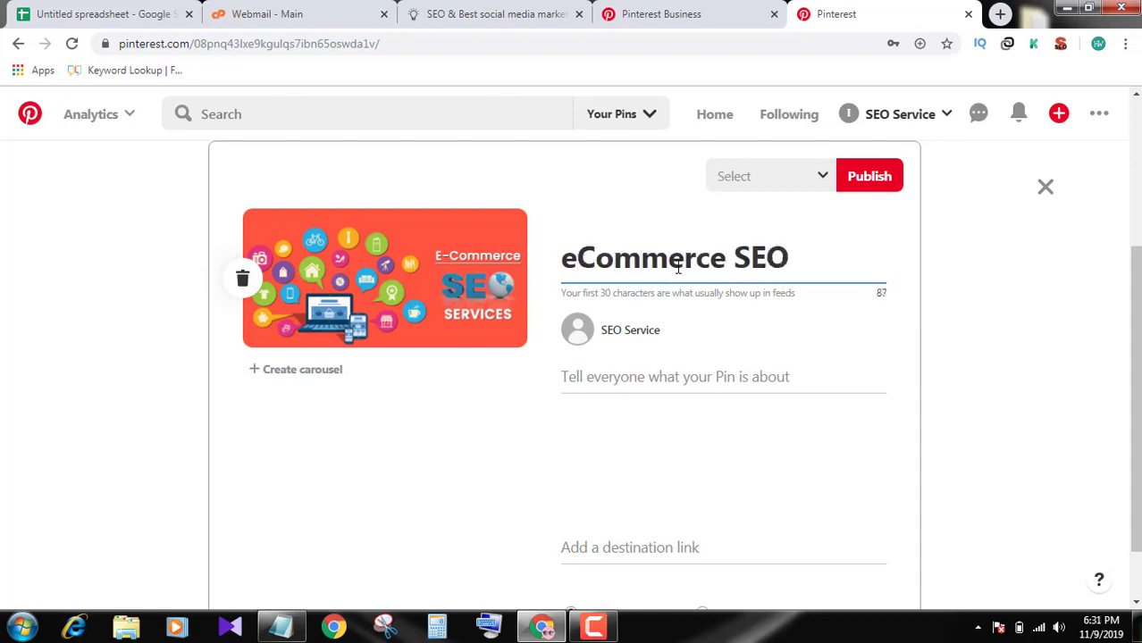
pyautogui.click(690, 379)
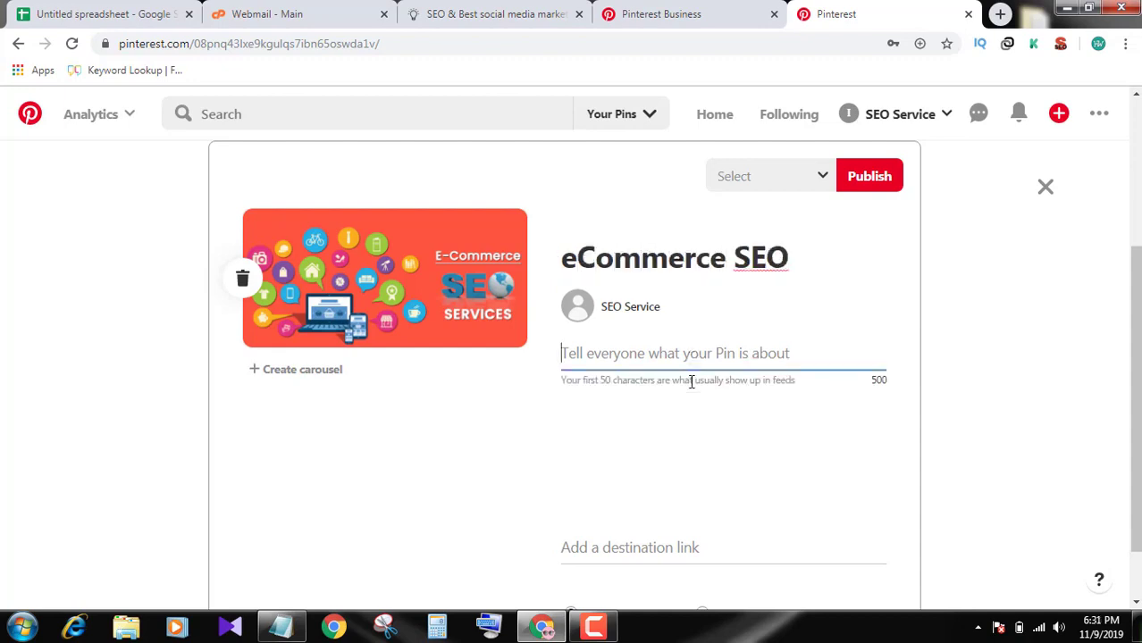
# Open the squadseo.com eCommerce SEO service page, then return to the pin builder
pyautogui.click(460, 9)
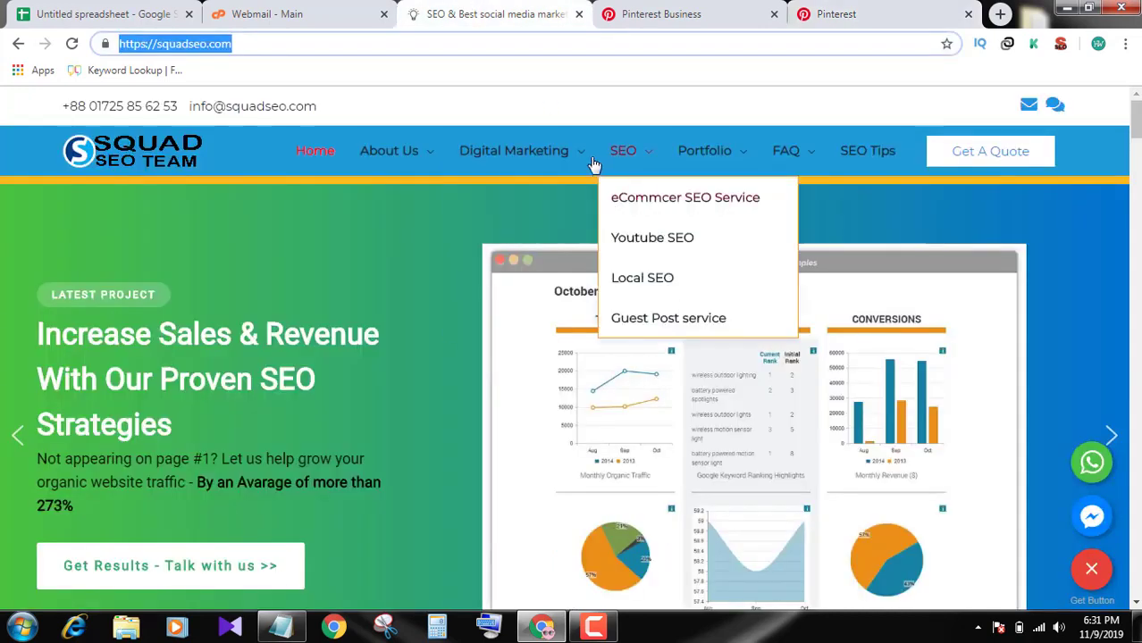
pyautogui.moveTo(650, 162)
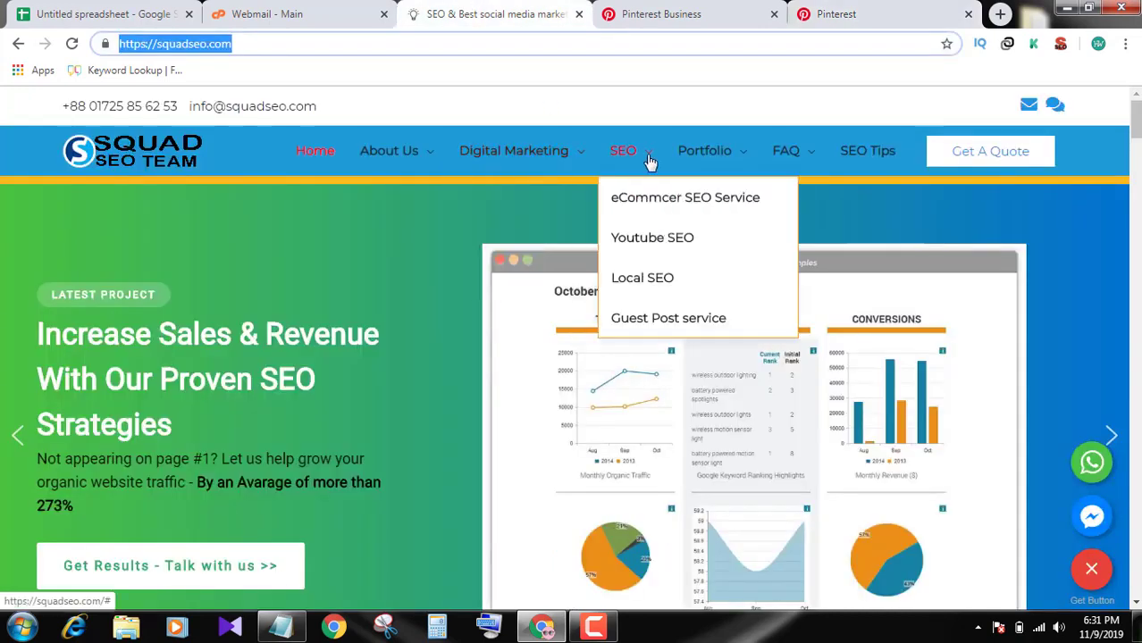
pyautogui.click(655, 207)
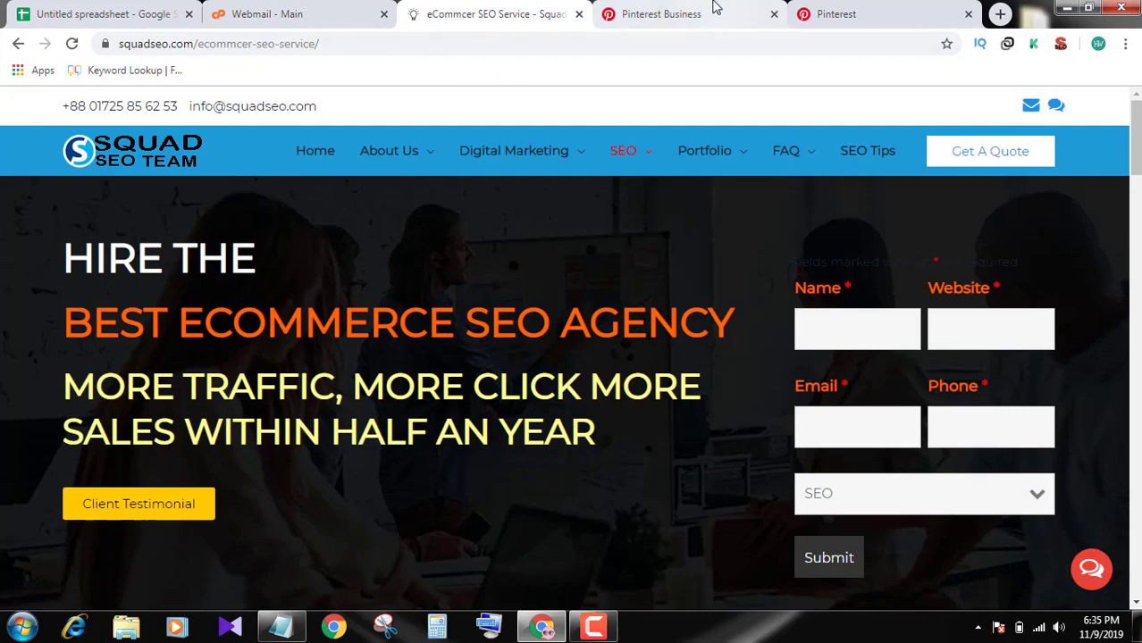
pyautogui.click(714, 11)
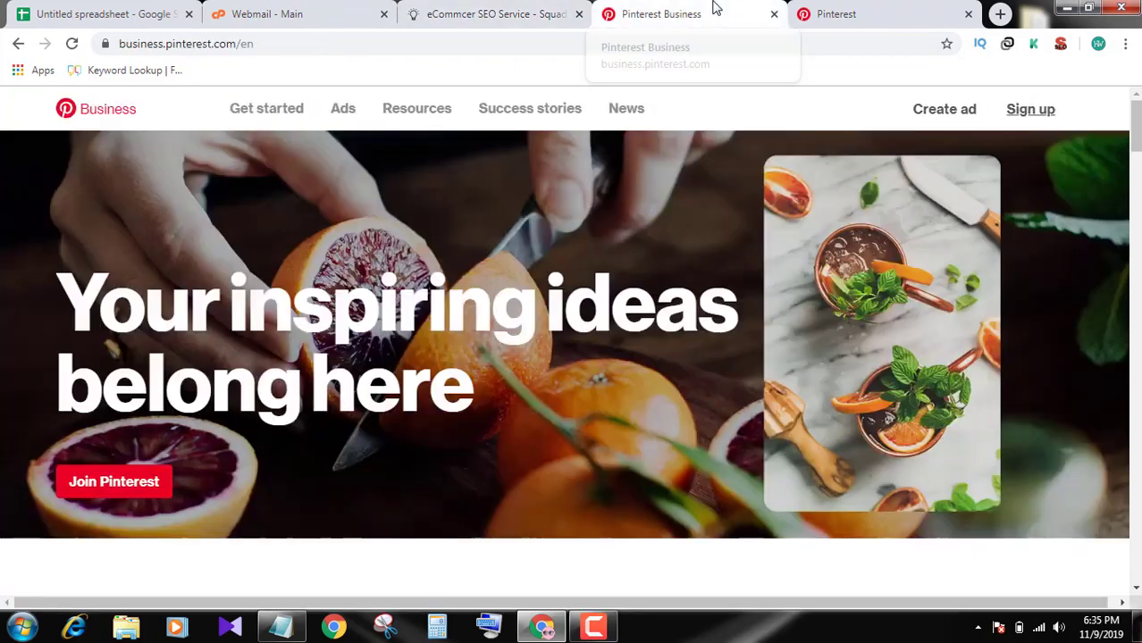
pyautogui.click(820, 13)
pyautogui.scroll(-3, 626, 272)
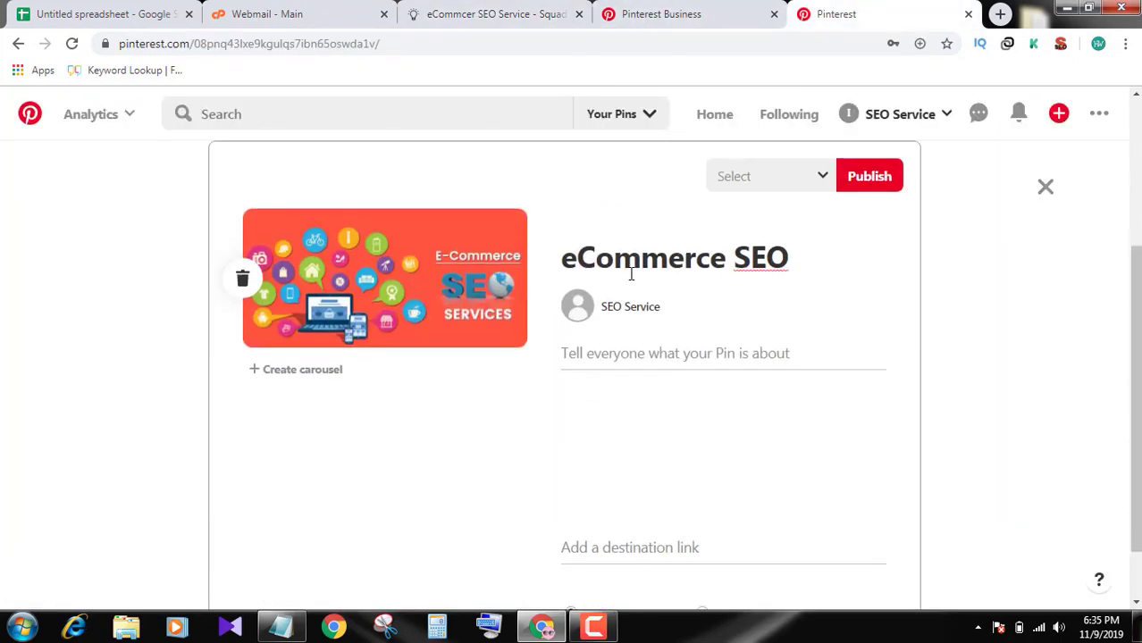
# Paste the 'HIRE THE BEST ECOMMERCE SEO AGENCY' headline as the pin's description
pyautogui.click(646, 350)
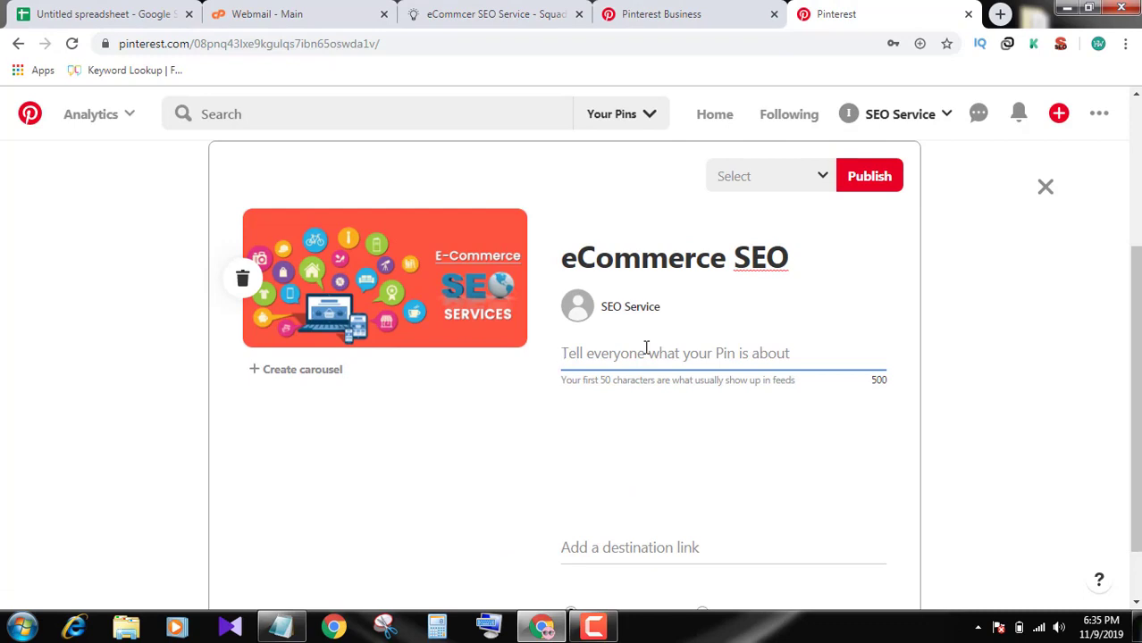
pyautogui.click(480, 14)
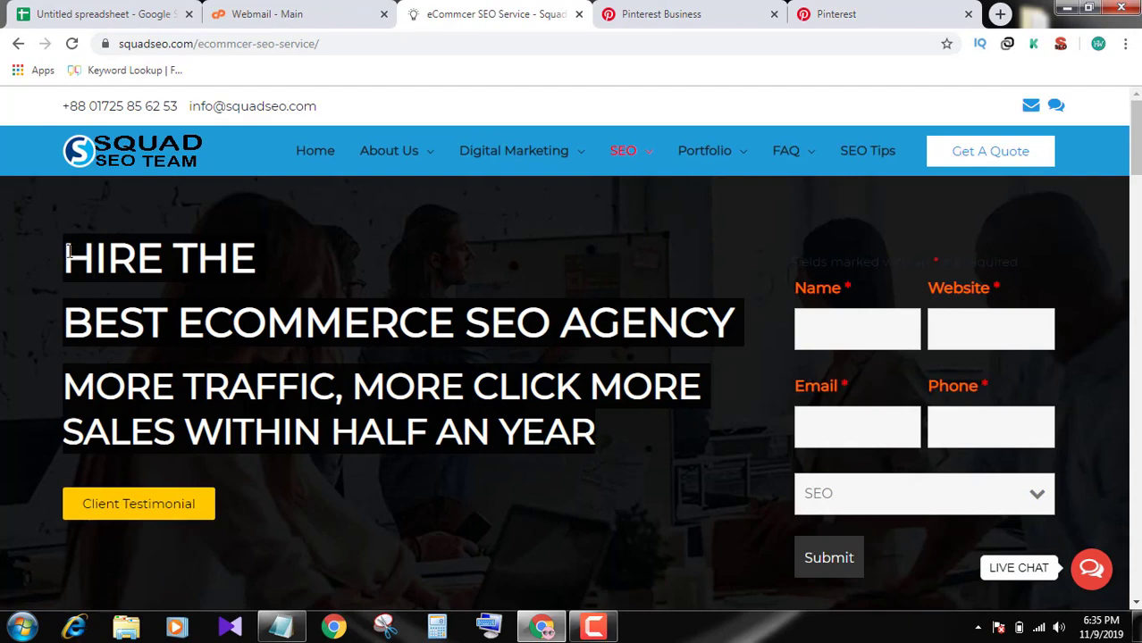
pyautogui.click(876, 9)
pyautogui.write('HIRE THE BEST ECOMMERCE SEO AGENCY MORE TRAFFIC, MORE CLICK MORE SALES WITHIN HALF AN YEAR')
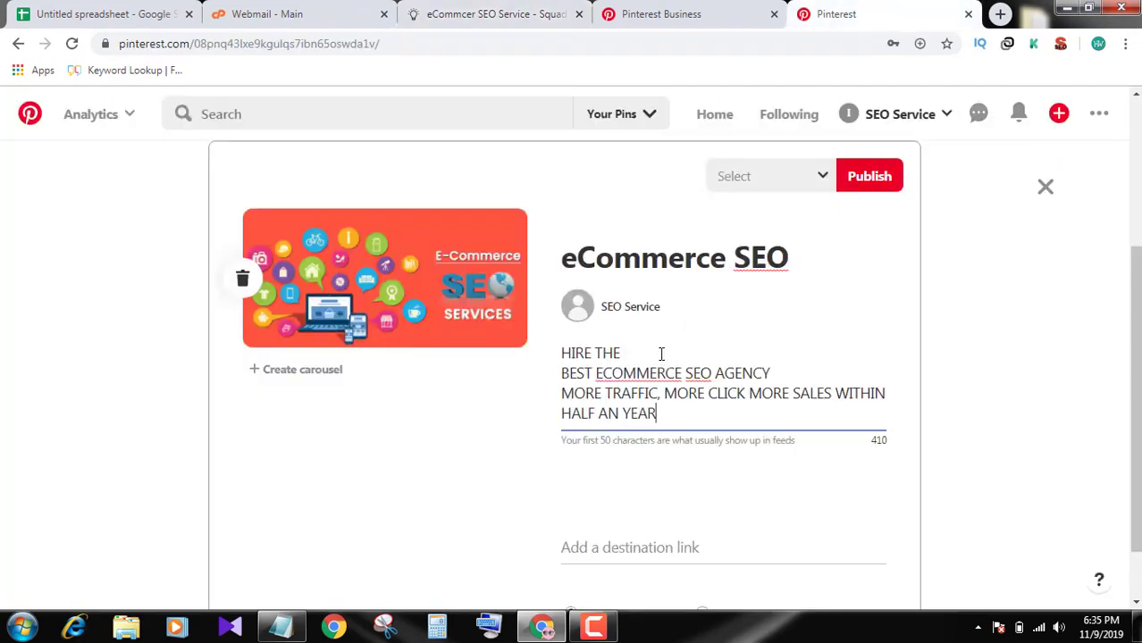
# Copy the Squad SEO eCommerce service page URL for the pin's destination link
pyautogui.scroll(-1, 661, 362)
pyautogui.click(647, 472)
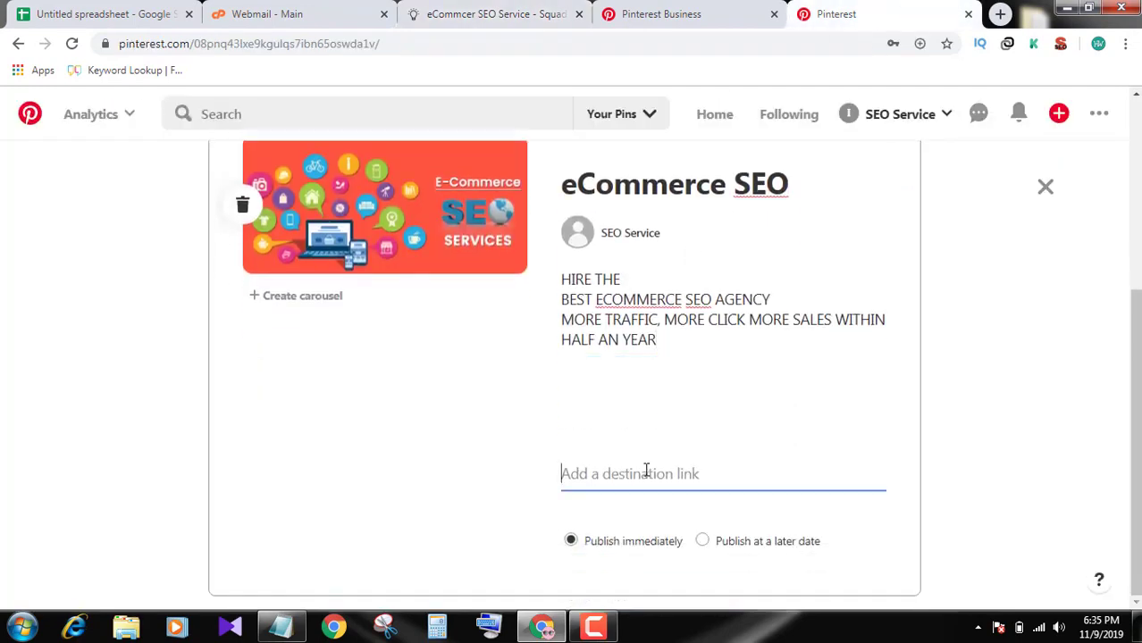
pyautogui.click(500, 11)
pyautogui.click(327, 42)
pyautogui.hotkey('ctrl', 'c')
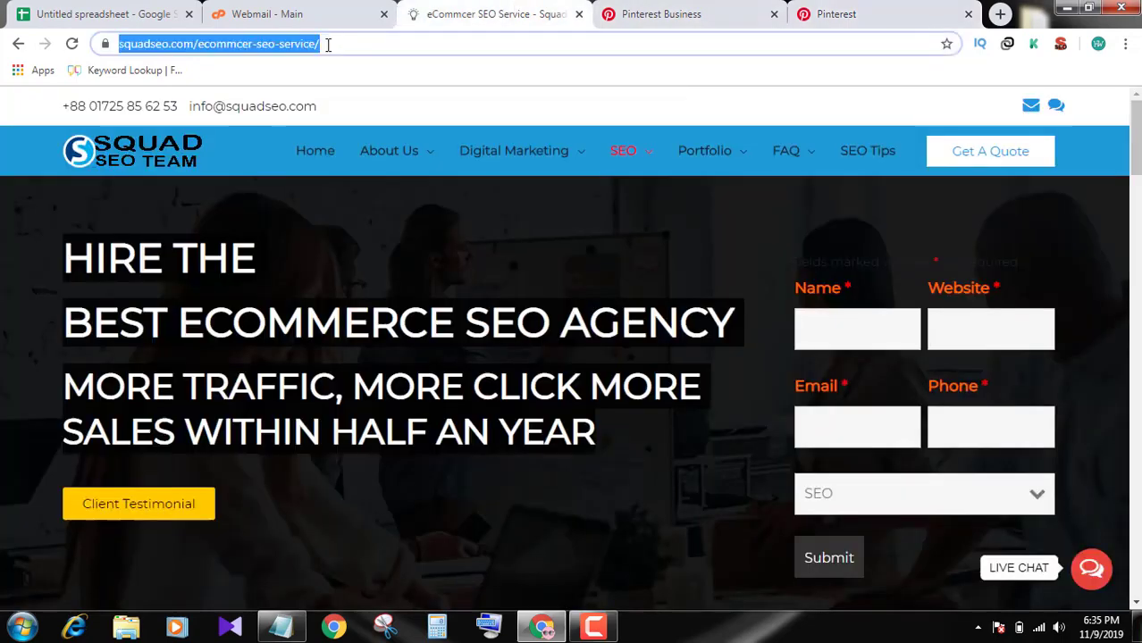
# Paste the Squad SEO service page URL as the pin's destination link
pyautogui.click(836, 14)
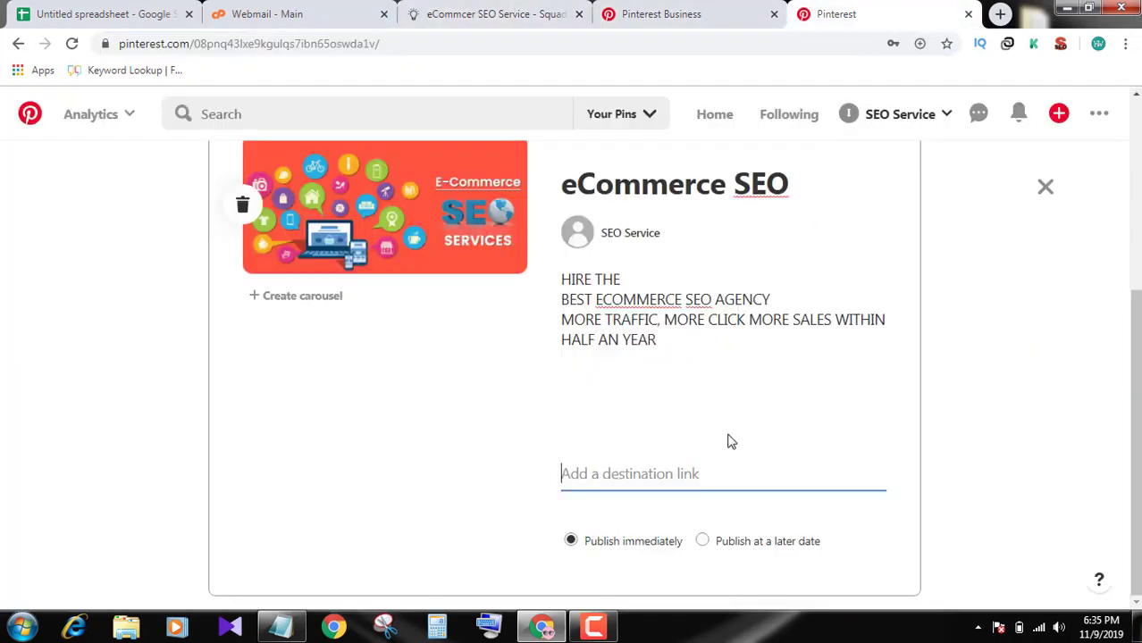
pyautogui.hotkey('ctrl', 'v')
pyautogui.scroll(4, 770, 427)
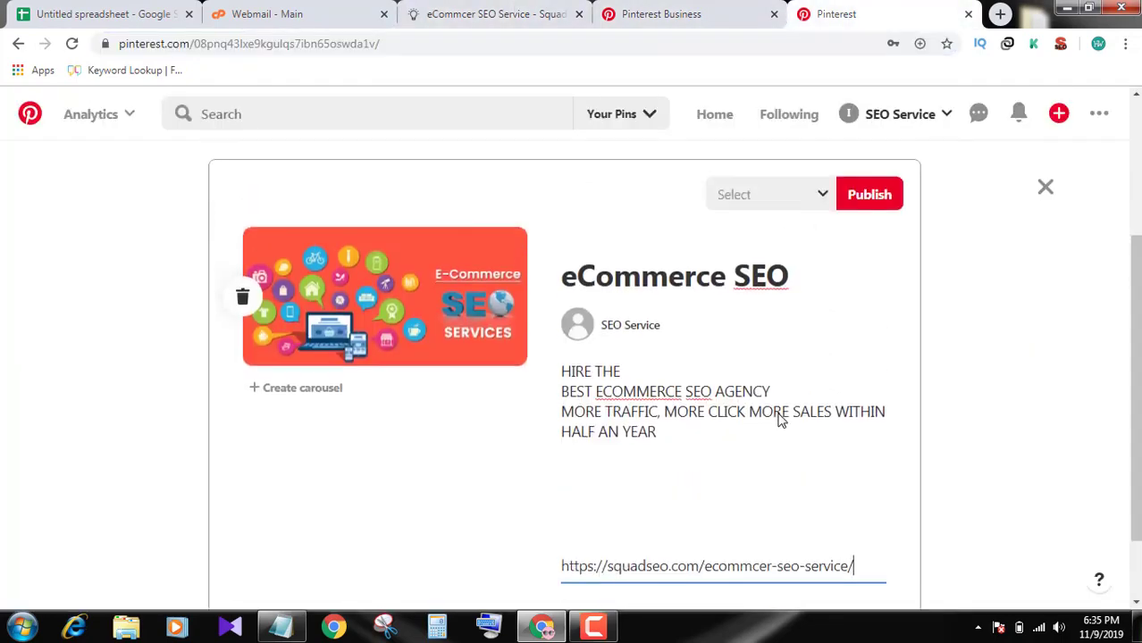
pyautogui.scroll(-2, 770, 427)
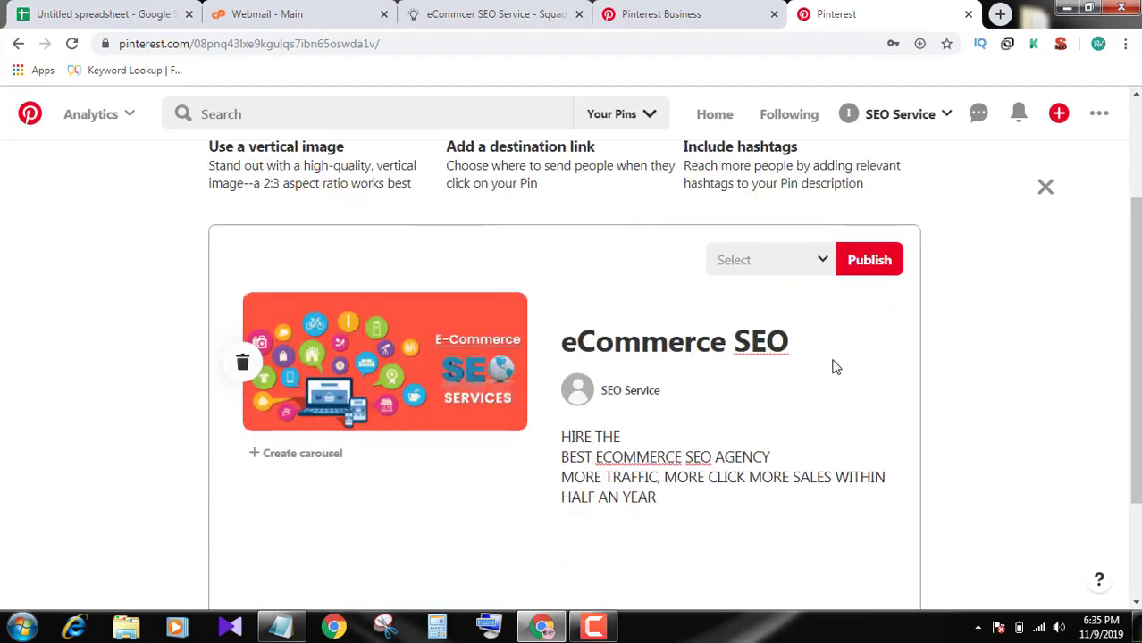
# Save the pin to a new 'eCommerce SEO' board and publish it
pyautogui.click(819, 265)
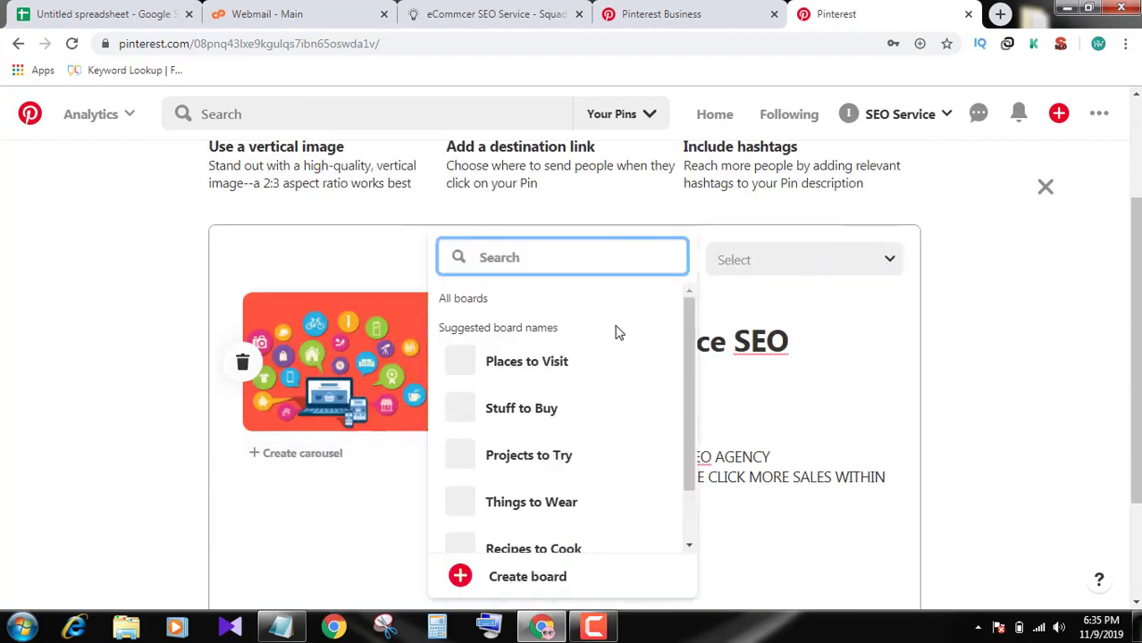
pyautogui.scroll(-1, 664, 350)
pyautogui.scroll(-2, 665, 350)
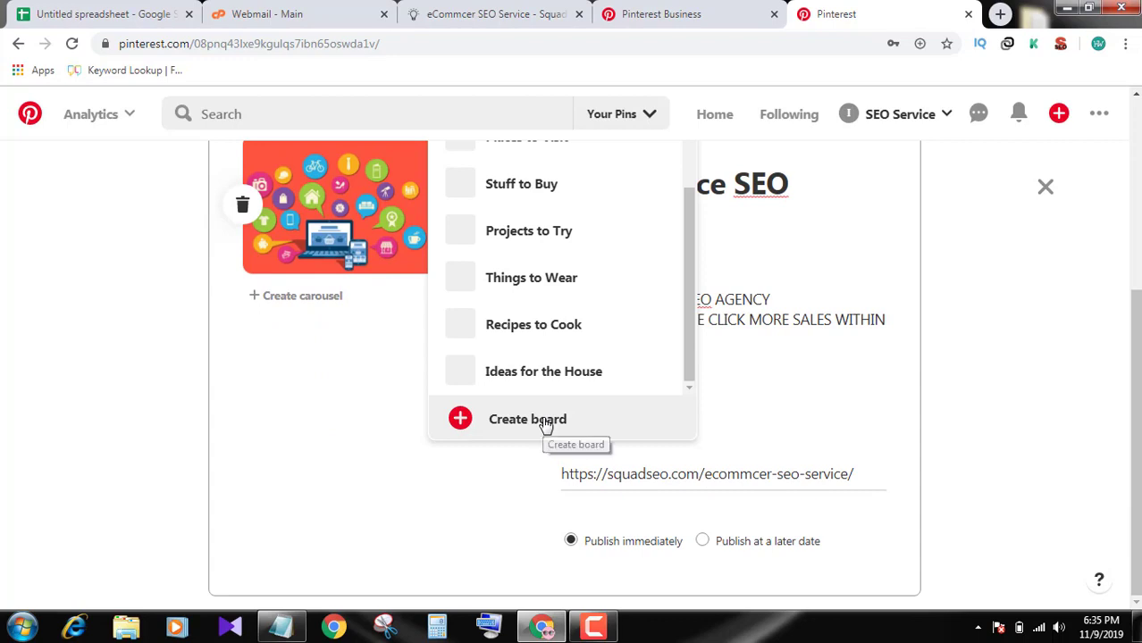
pyautogui.click(544, 424)
pyautogui.click(564, 307)
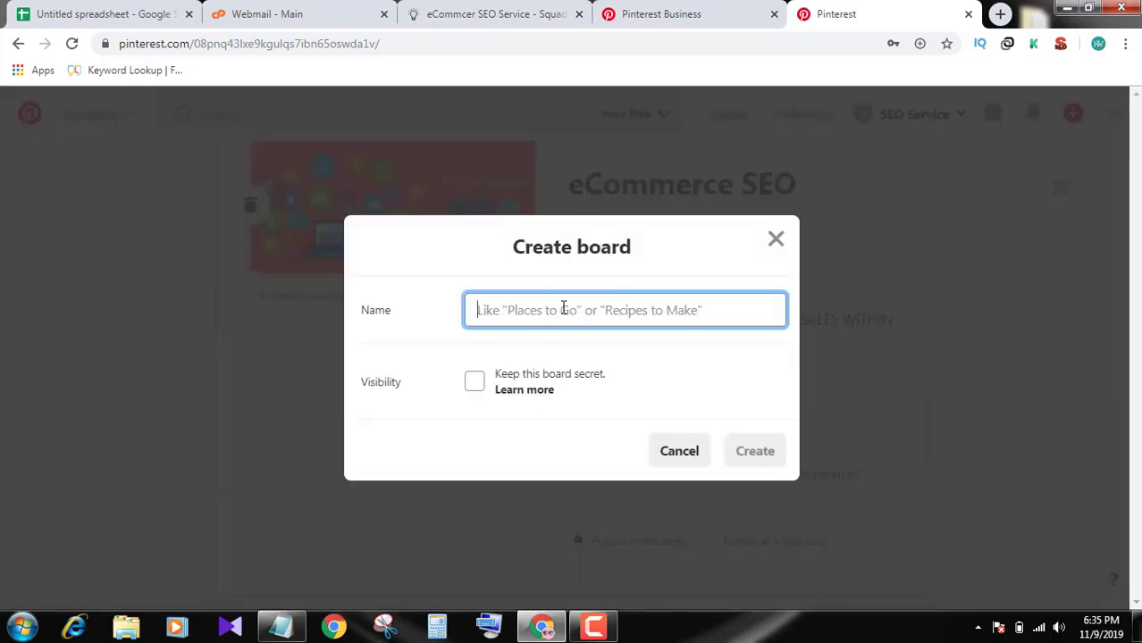
pyautogui.write('eCommerce SEO')
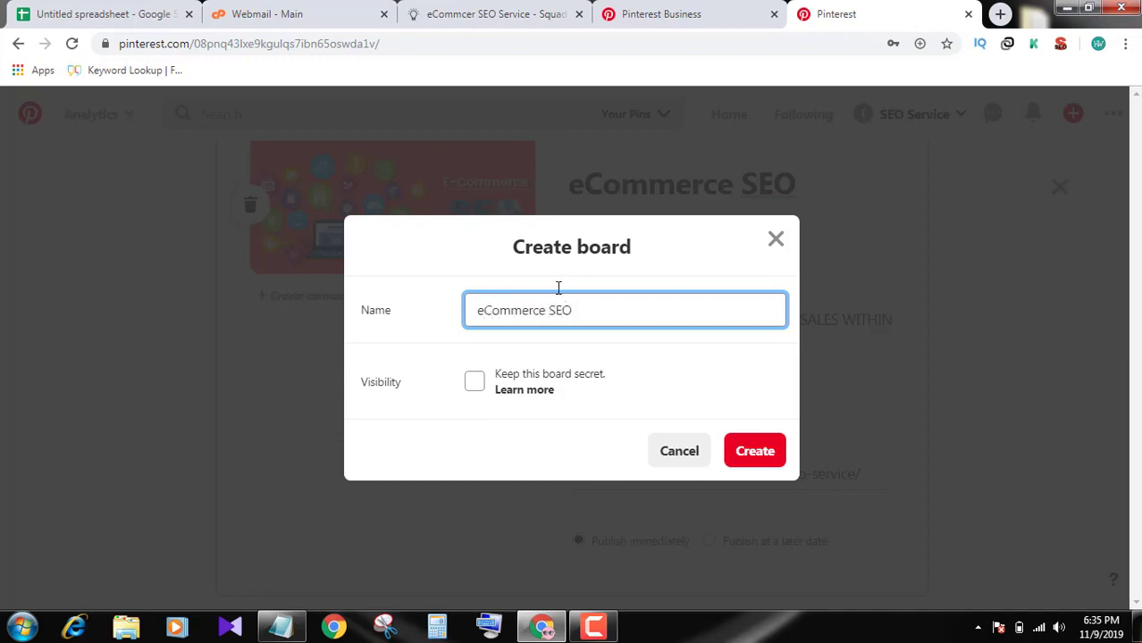
pyautogui.click(755, 459)
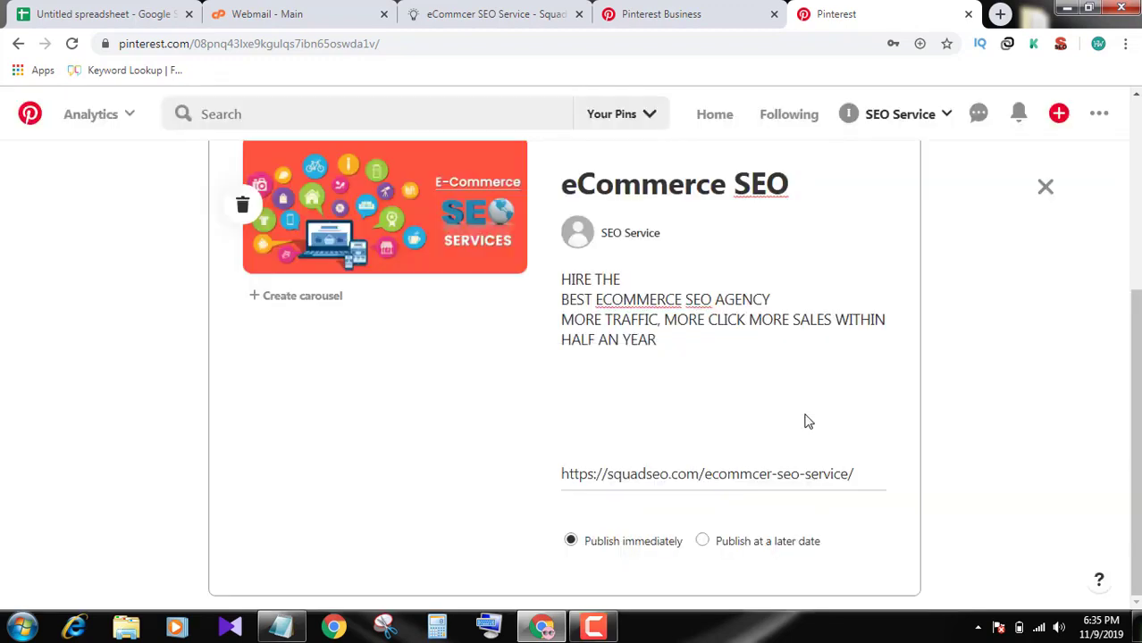
pyautogui.scroll(2, 854, 306)
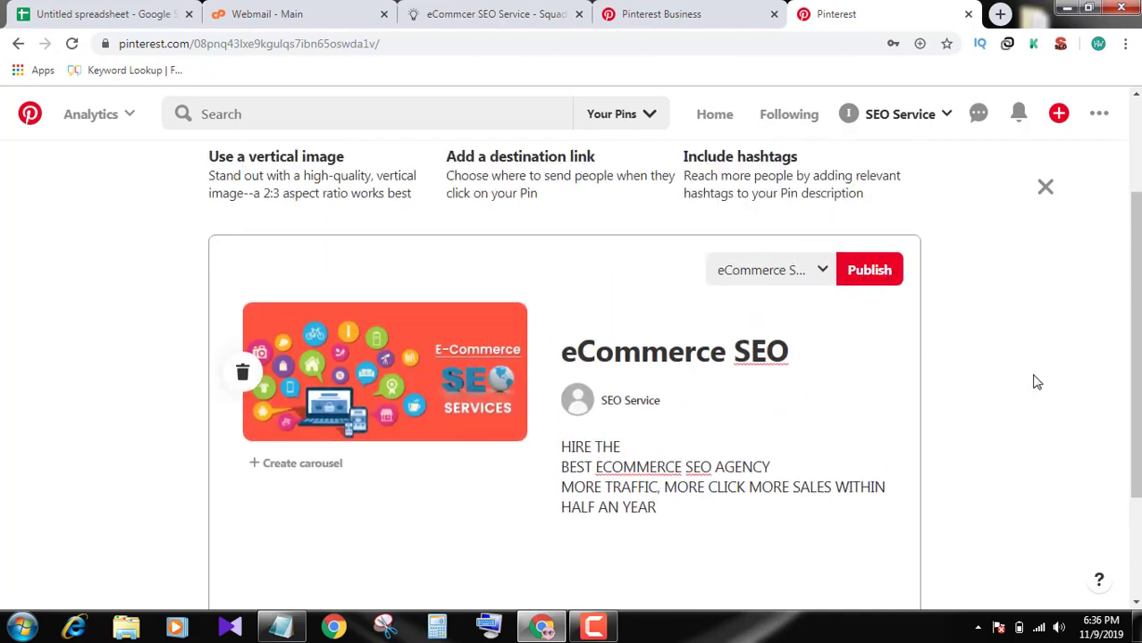
pyautogui.click(871, 272)
pyautogui.scroll(-3, 888, 316)
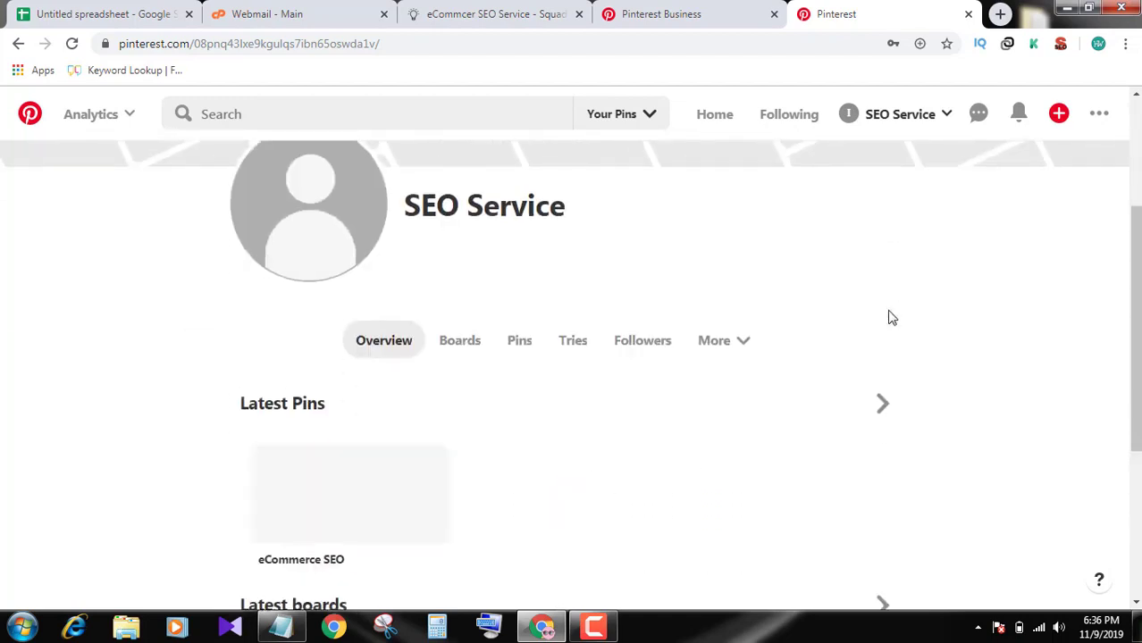
pyautogui.scroll(-2, 892, 318)
pyautogui.scroll(2, 469, 306)
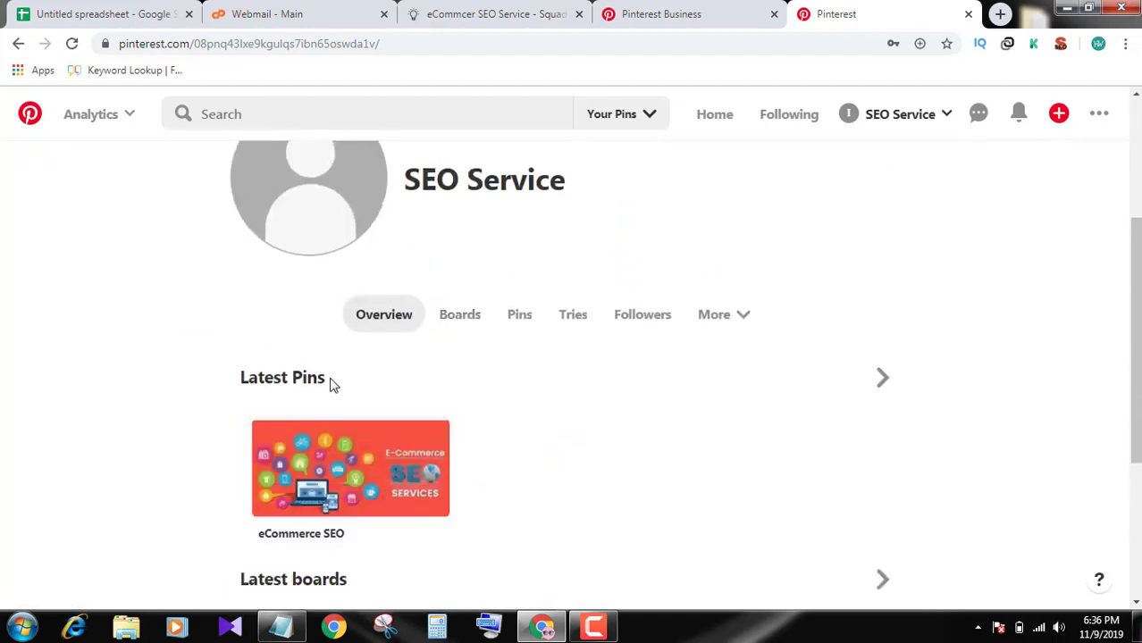
pyautogui.click(463, 319)
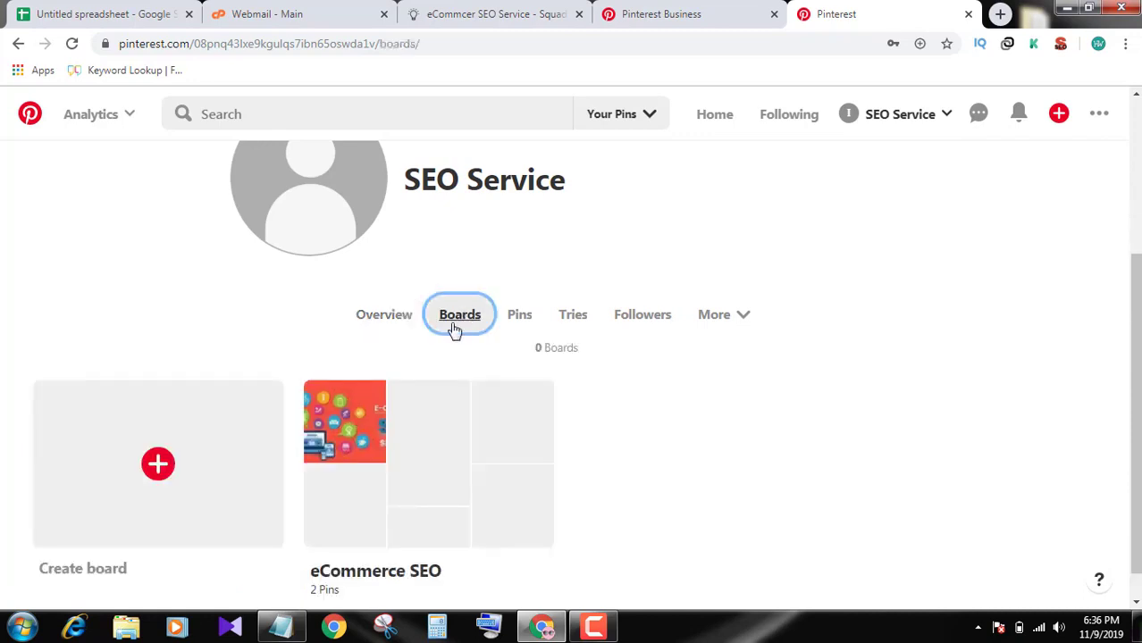
pyautogui.scroll(-1, 446, 425)
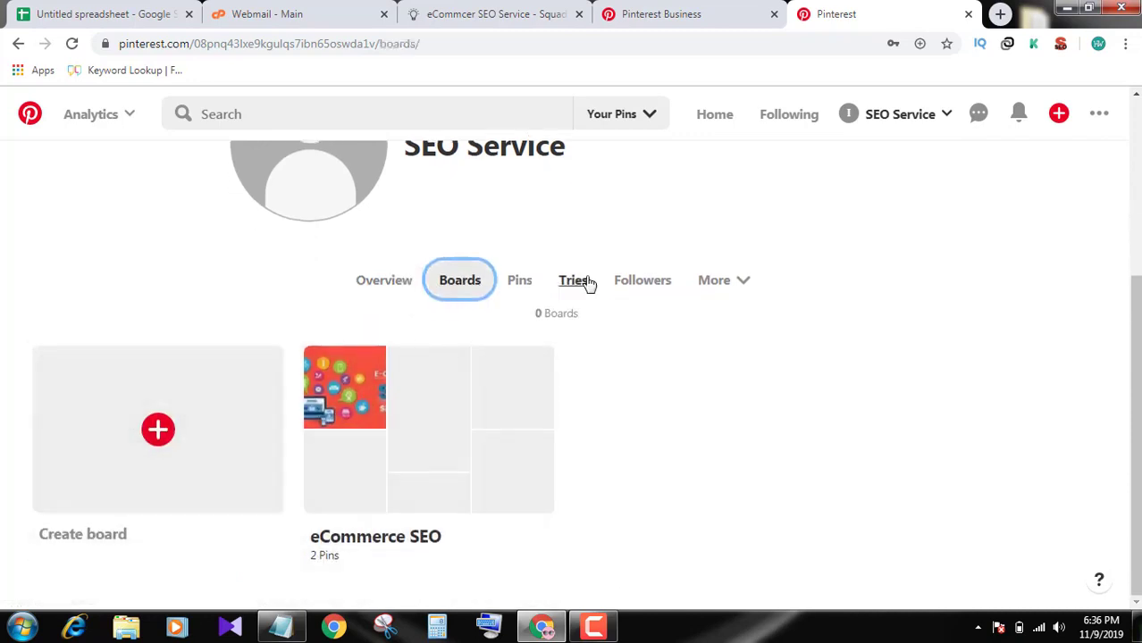
pyautogui.click(514, 281)
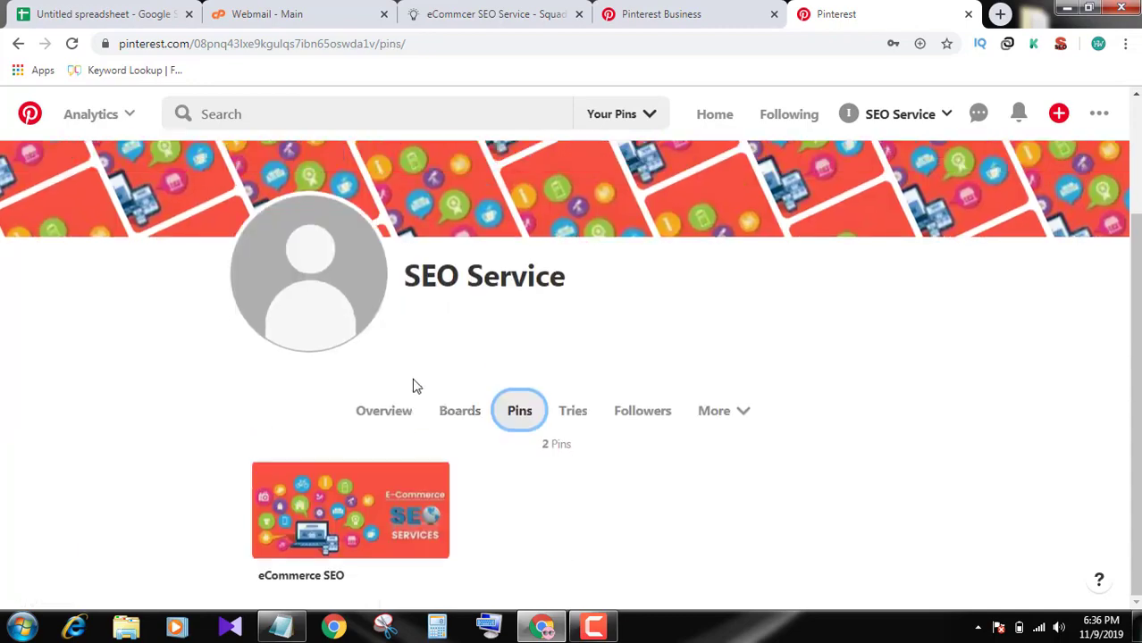
pyautogui.click(386, 410)
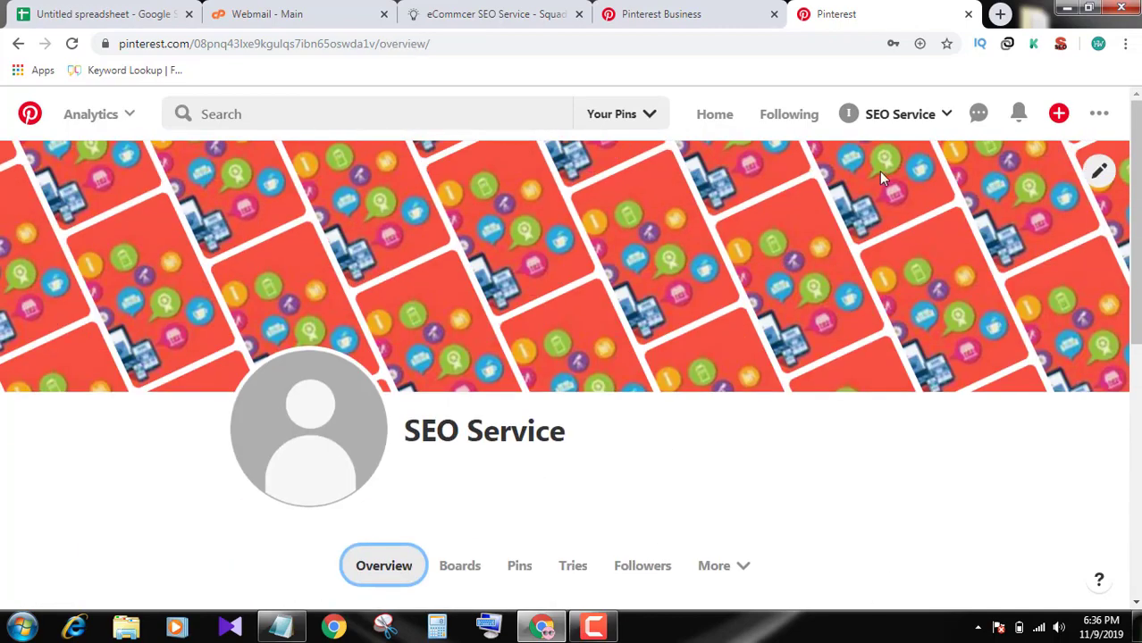
pyautogui.click(939, 113)
pyautogui.click(943, 222)
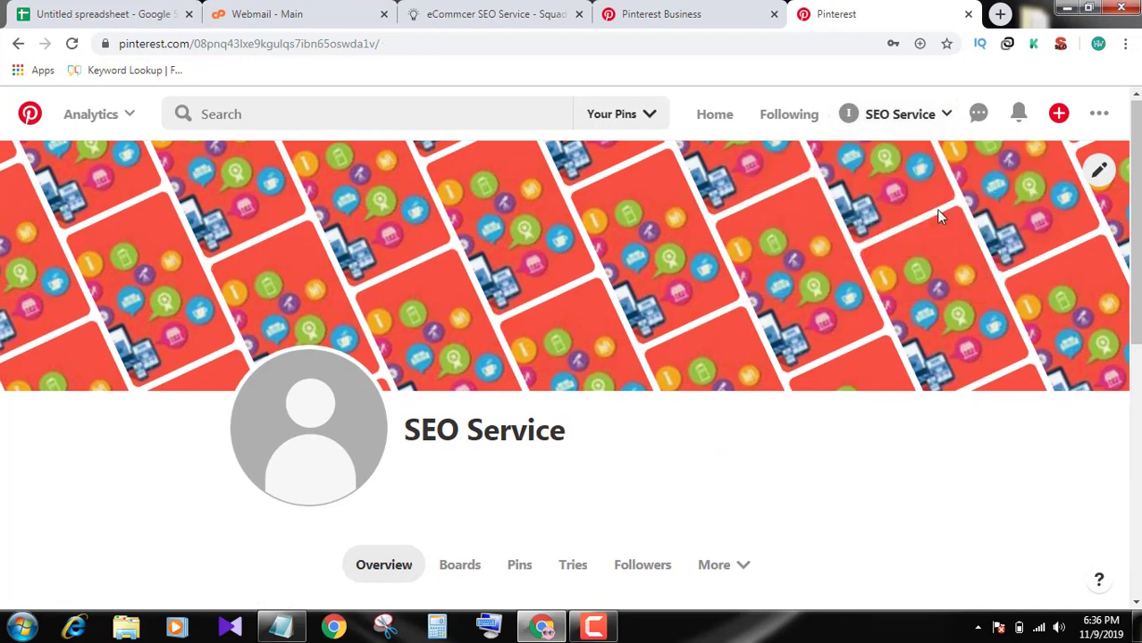
pyautogui.scroll(-3, 938, 214)
# Upload the squad-seo logo file as the profile photo in Edit profile
pyautogui.click(1097, 116)
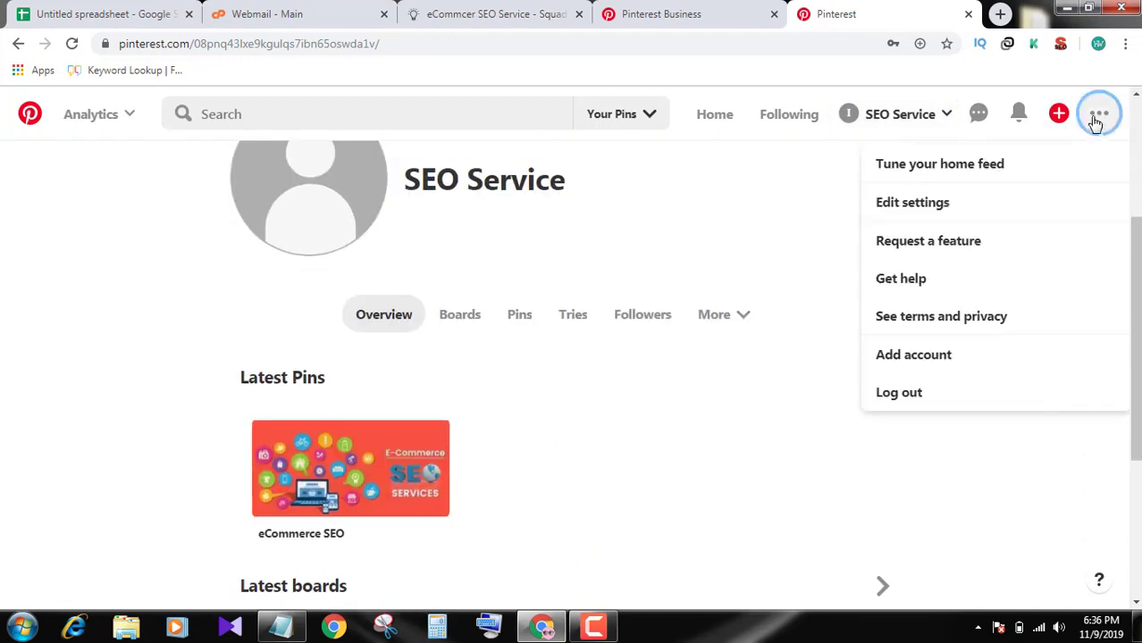
pyautogui.click(913, 208)
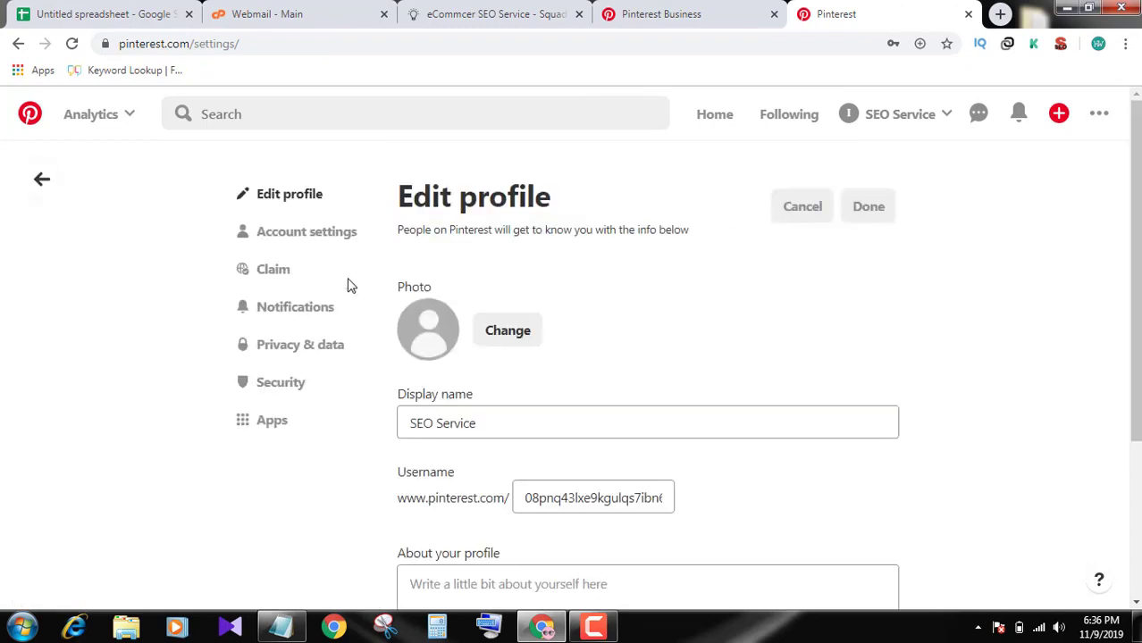
pyautogui.scroll(-1, 458, 385)
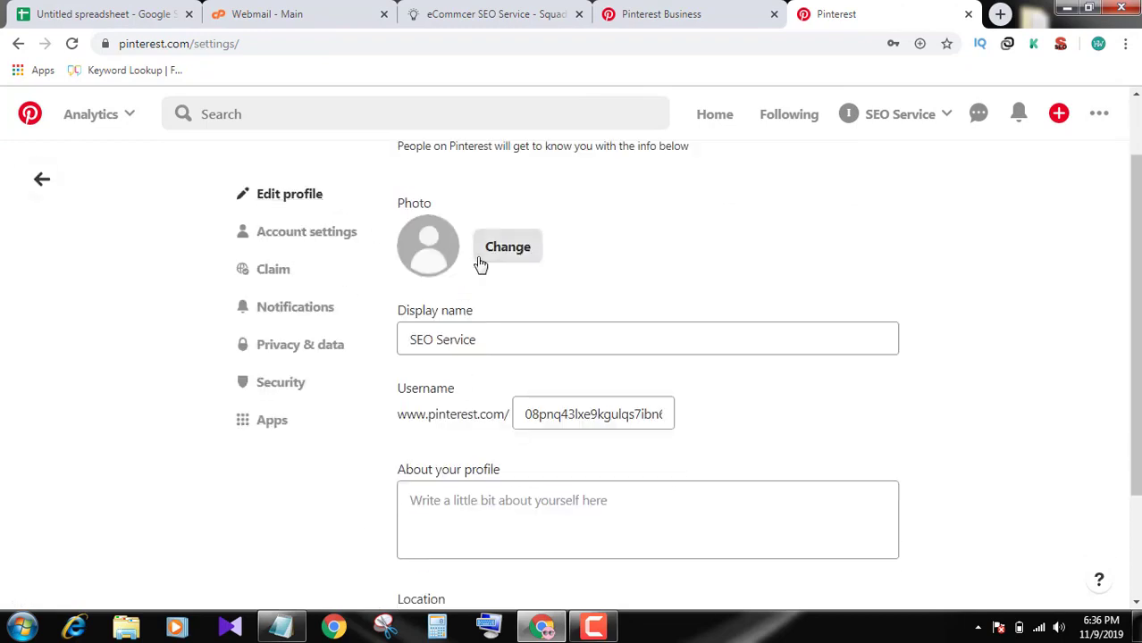
pyautogui.scroll(1, 491, 268)
pyautogui.click(512, 338)
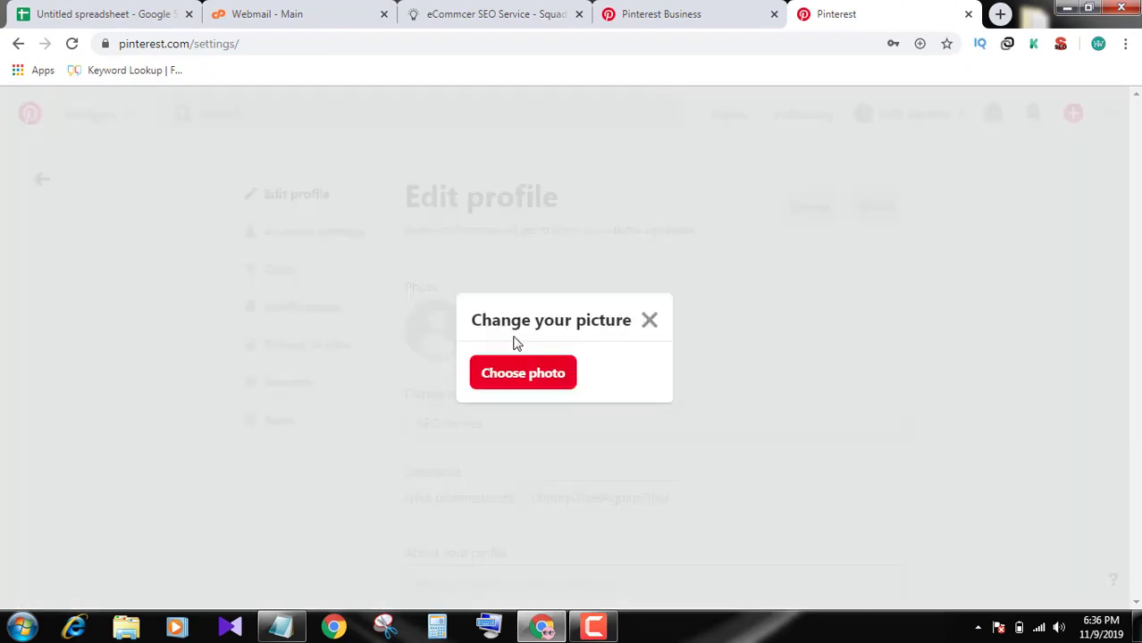
pyautogui.click(507, 370)
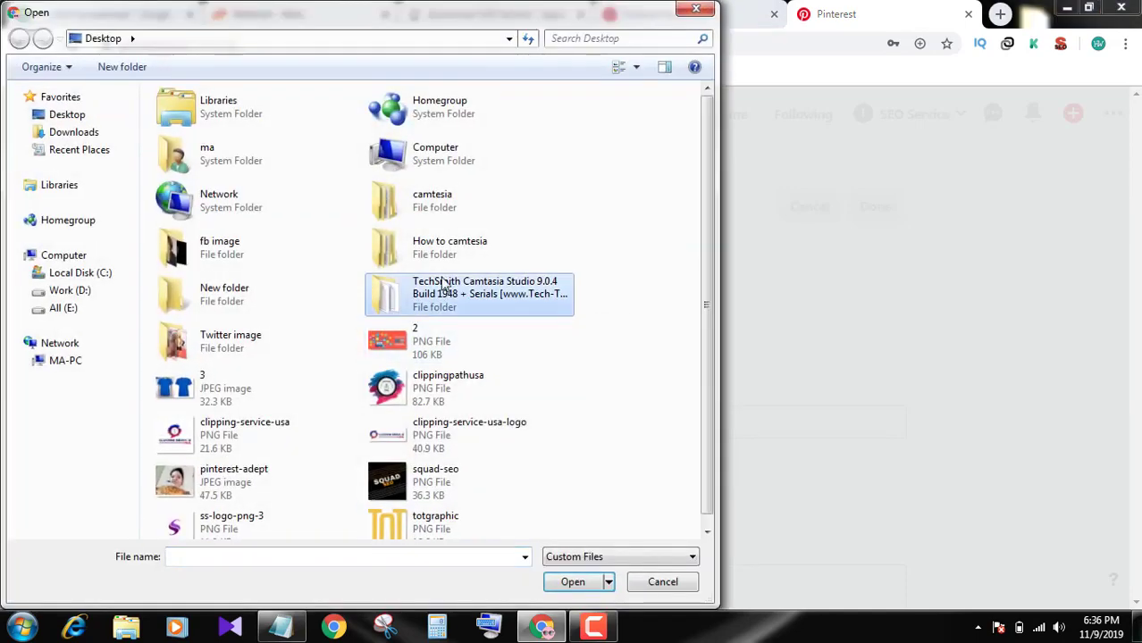
pyautogui.click(469, 474)
pyautogui.doubleClick(469, 474)
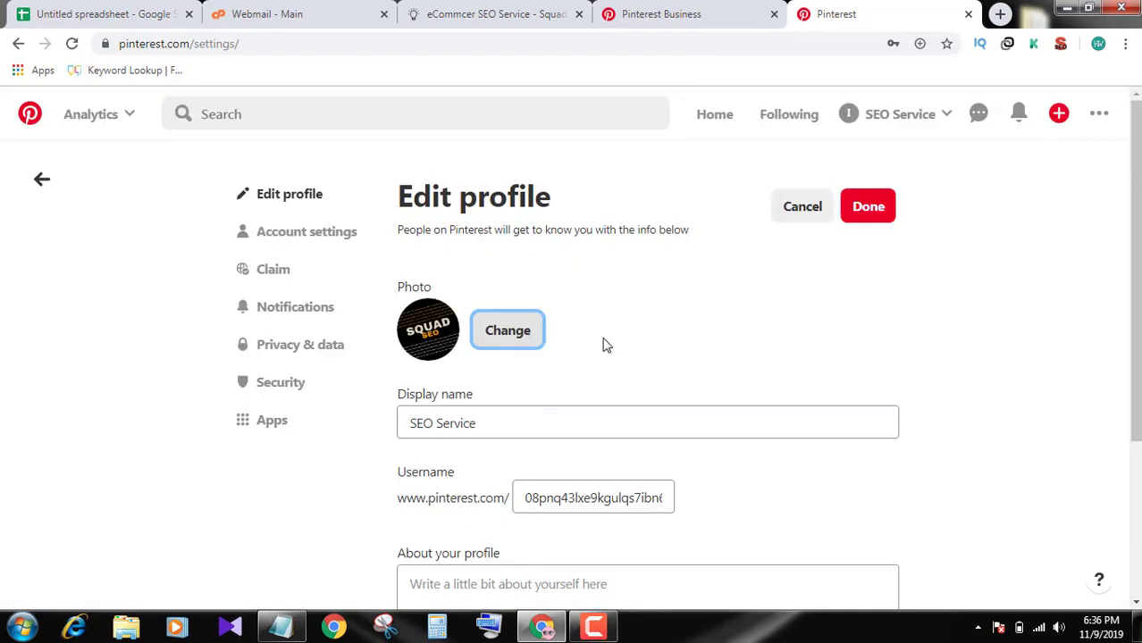
# Select the About your profile bio box and bring up the agency's website
pyautogui.scroll(-2, 603, 346)
pyautogui.scroll(-1, 576, 357)
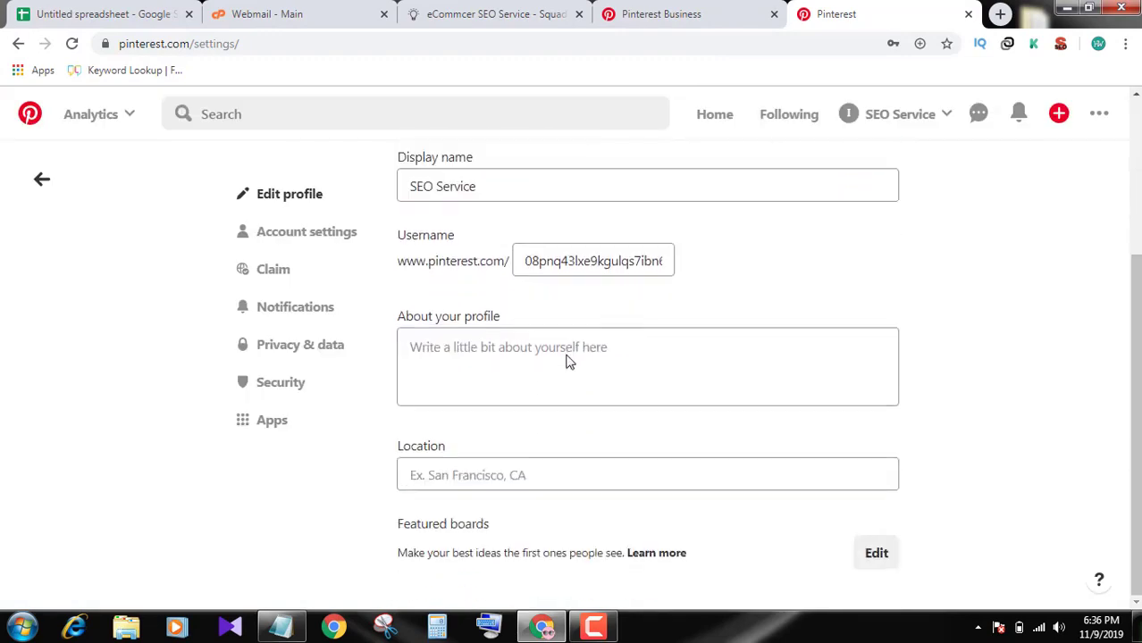
pyautogui.click(522, 352)
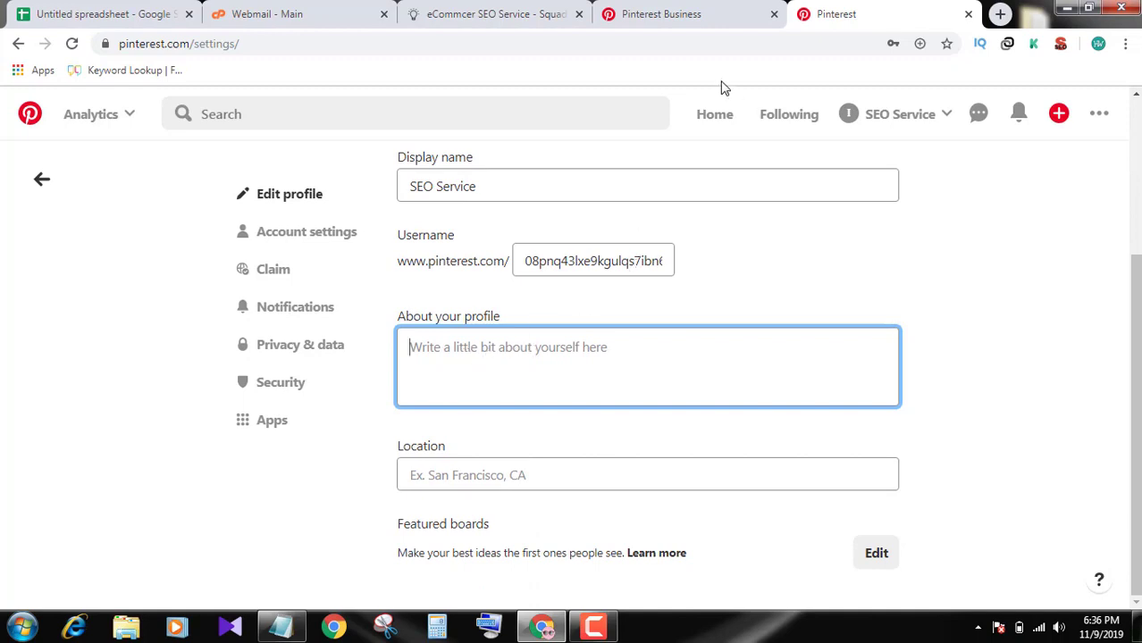
pyautogui.click(473, 13)
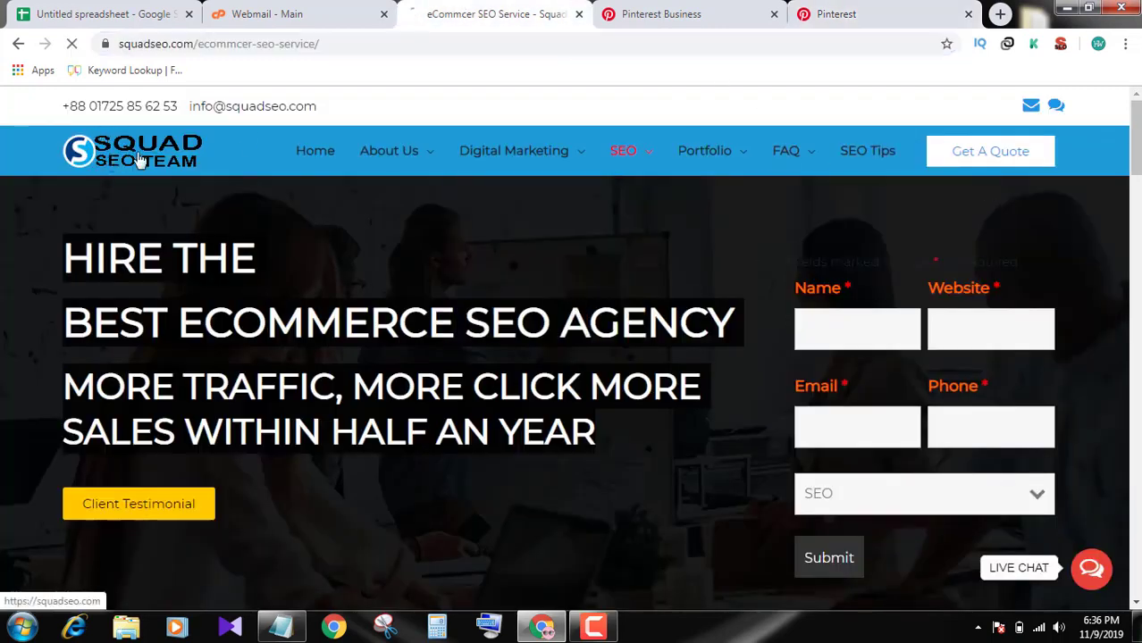
# Paste the website's meta description into the bio, trimmed under 160 characters
pyautogui.moveTo(805, 134)
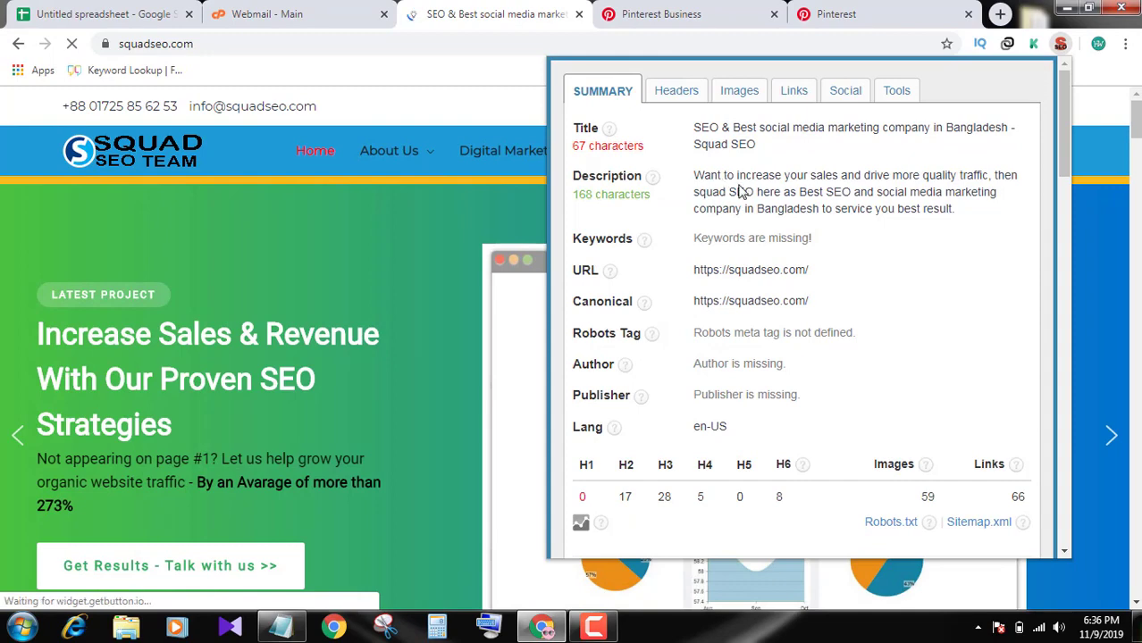
pyautogui.tripleClick(741, 192)
pyautogui.hotkey('ctrl', 'c')
pyautogui.click(666, 14)
pyautogui.hotkey('ctrl', 'Tab')
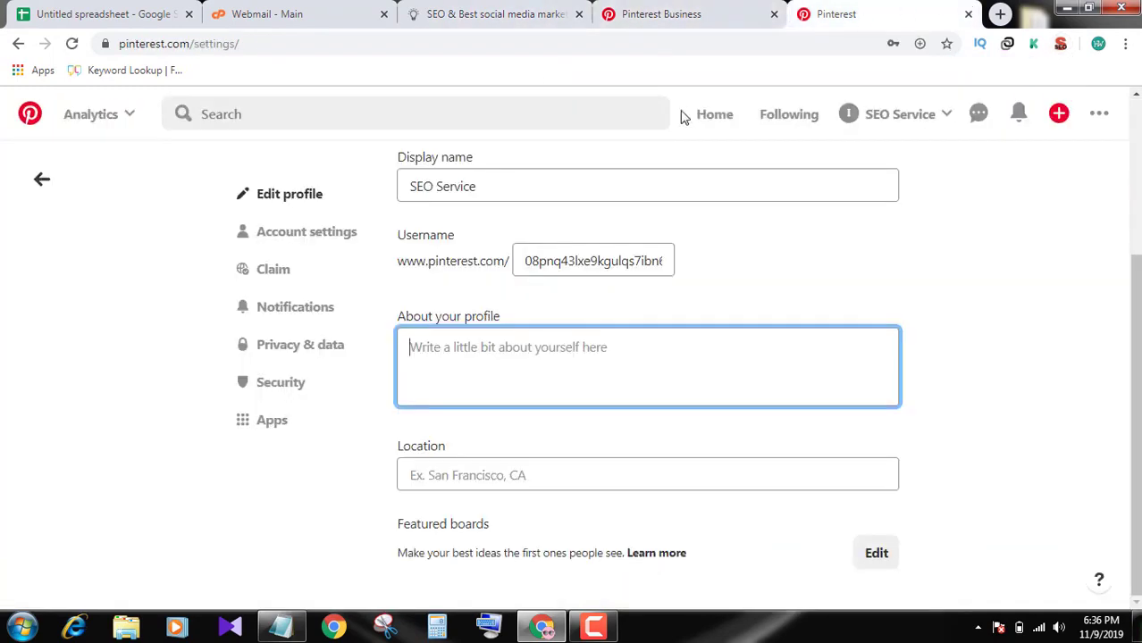
pyautogui.hotkey('ctrl', 'v')
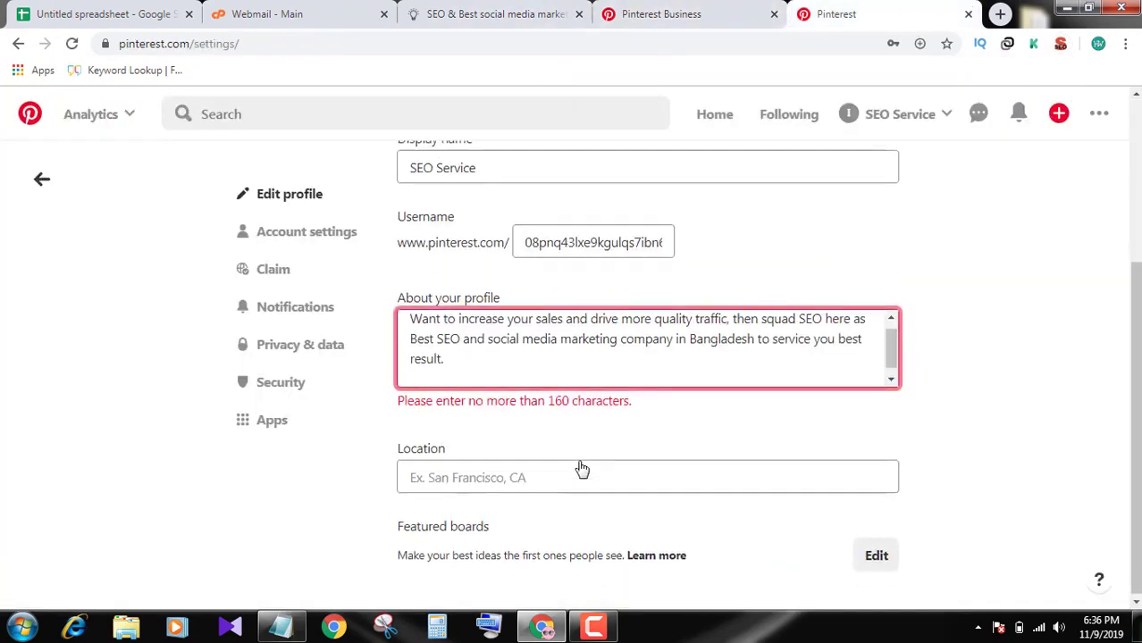
pyautogui.press('BackSpace')
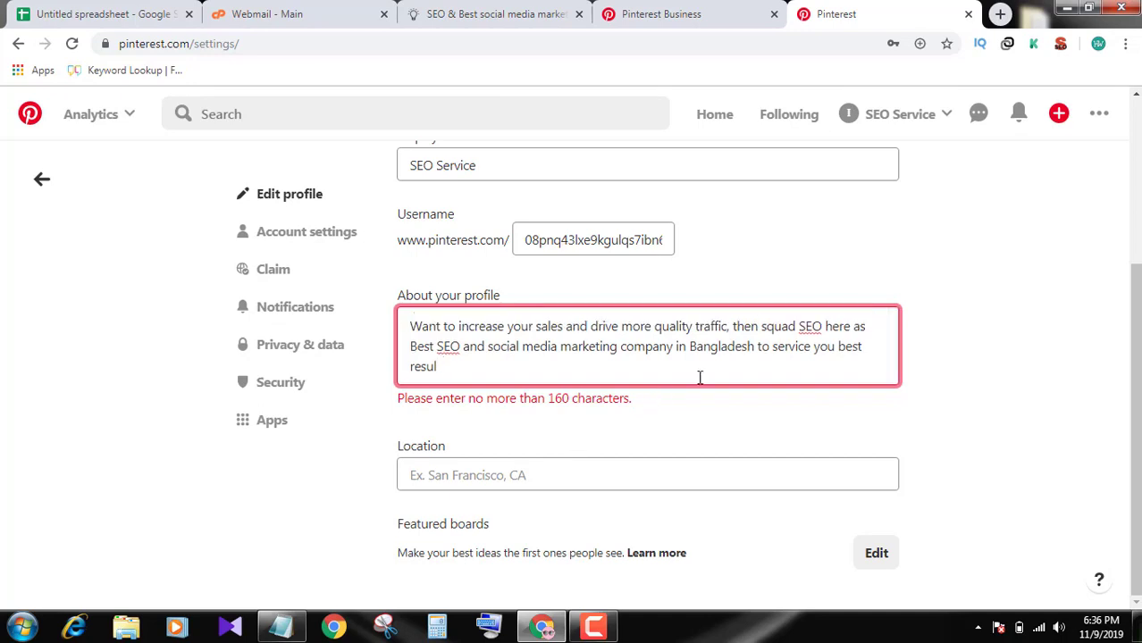
pyautogui.press('BackSpace')
pyautogui.press('BackSpace')
pyautogui.press('BackSpace')
pyautogui.press('BackSpace')
pyautogui.press('BackSpace')
pyautogui.press('BackSpace')
pyautogui.press('BackSpace')
pyautogui.press('BackSpace')
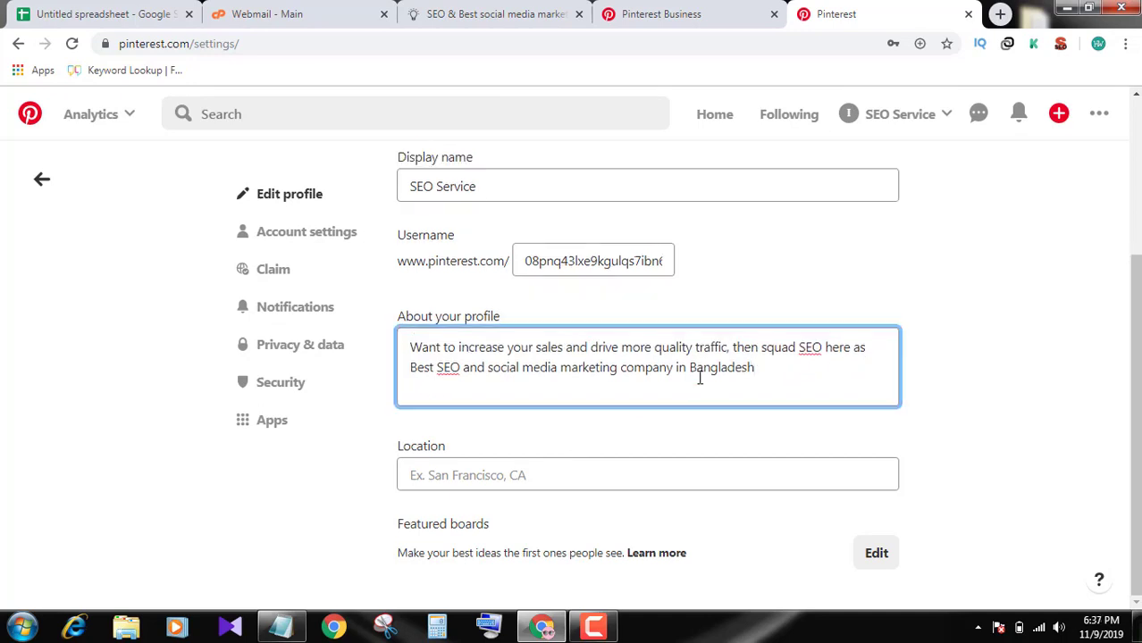
pyautogui.click(962, 449)
# Set the profile location to Dhaka, Bangladesh and save the profile
pyautogui.click(654, 479)
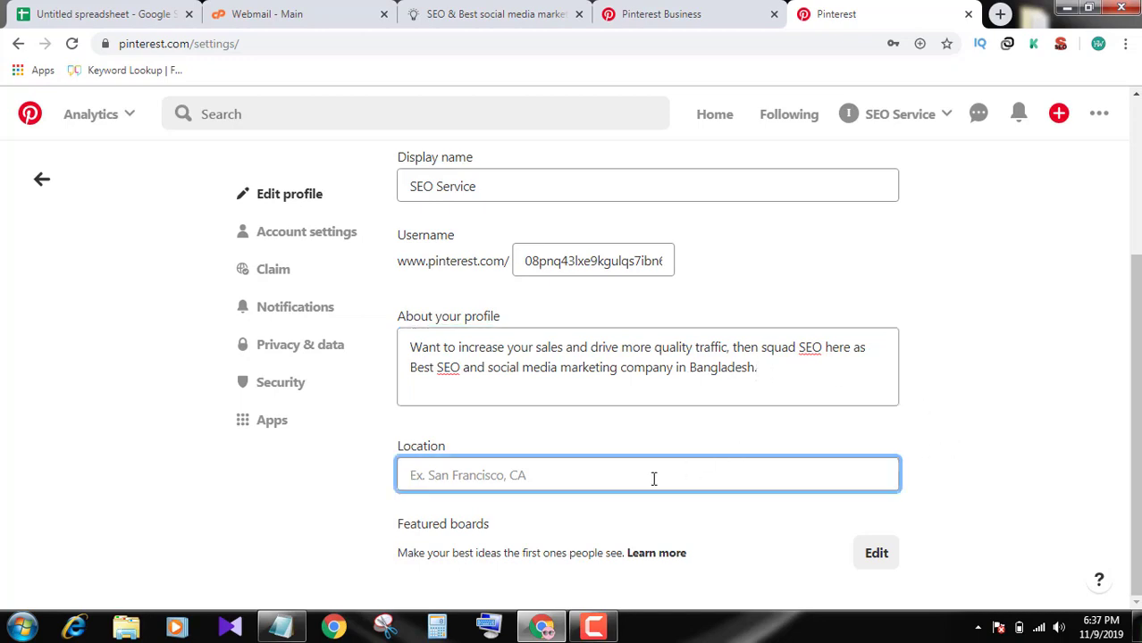
pyautogui.write('aka')
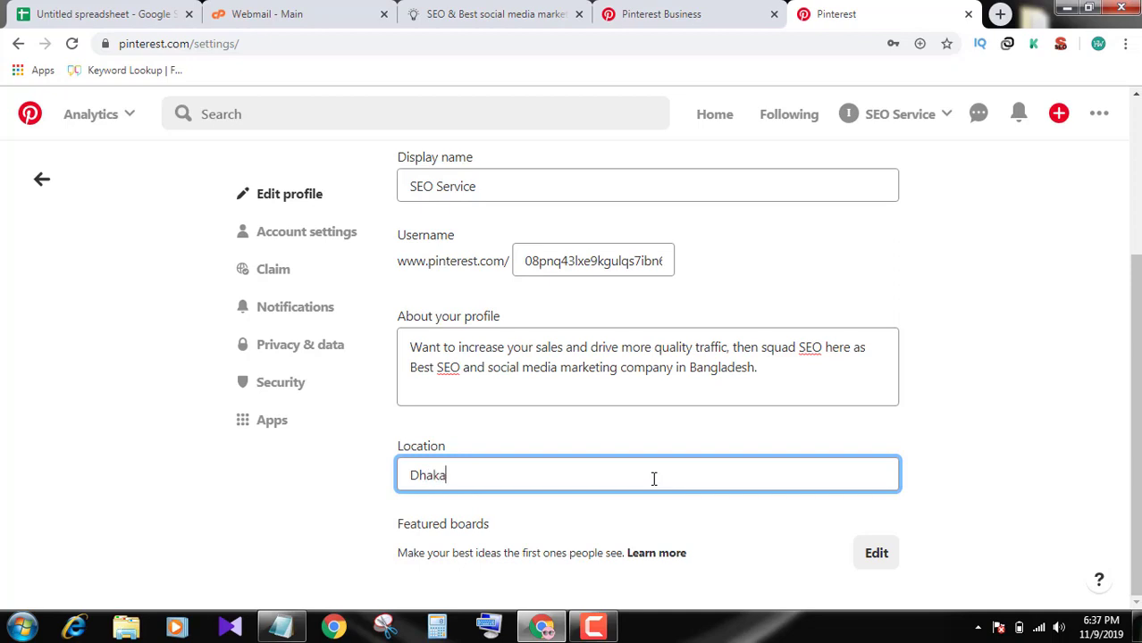
pyautogui.write(', Bangladesh')
pyautogui.click(988, 382)
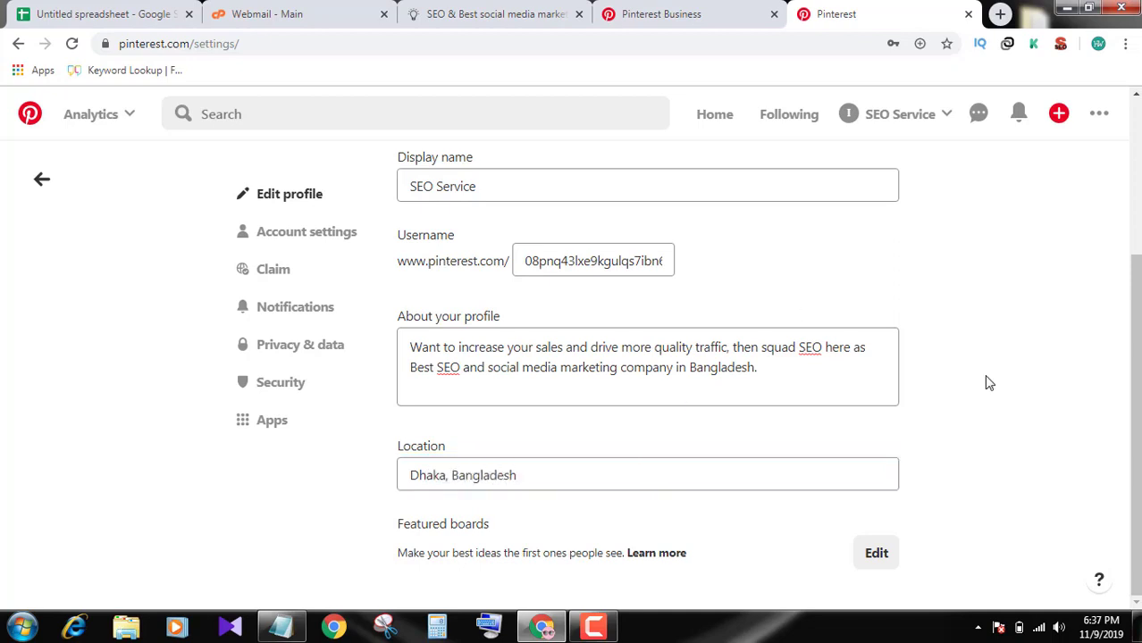
pyautogui.scroll(3, 987, 384)
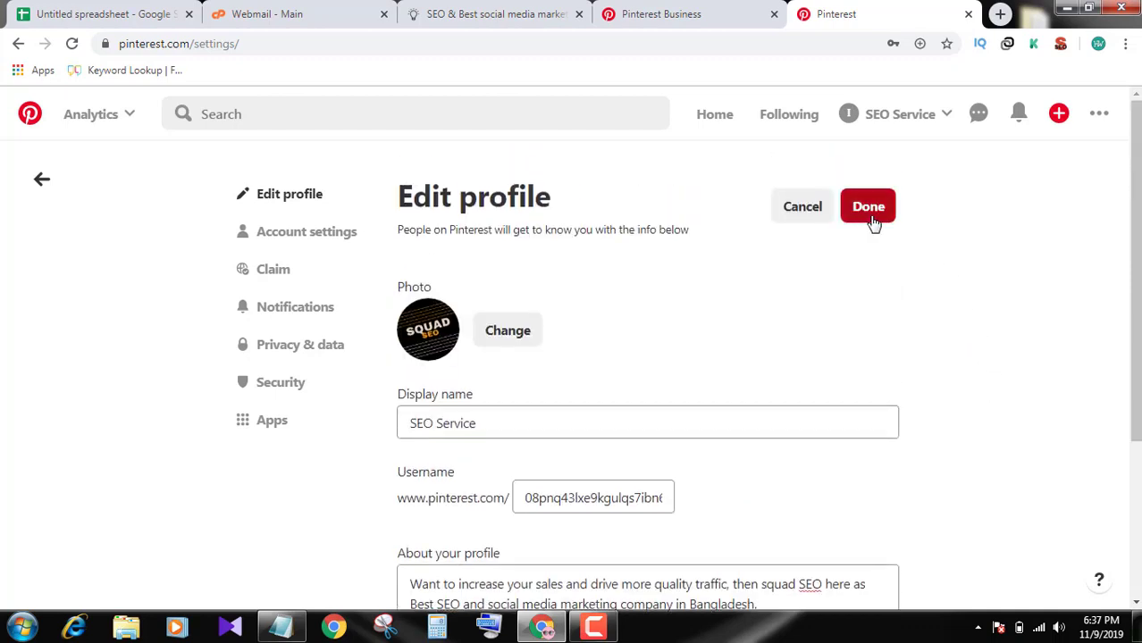
pyautogui.click(888, 218)
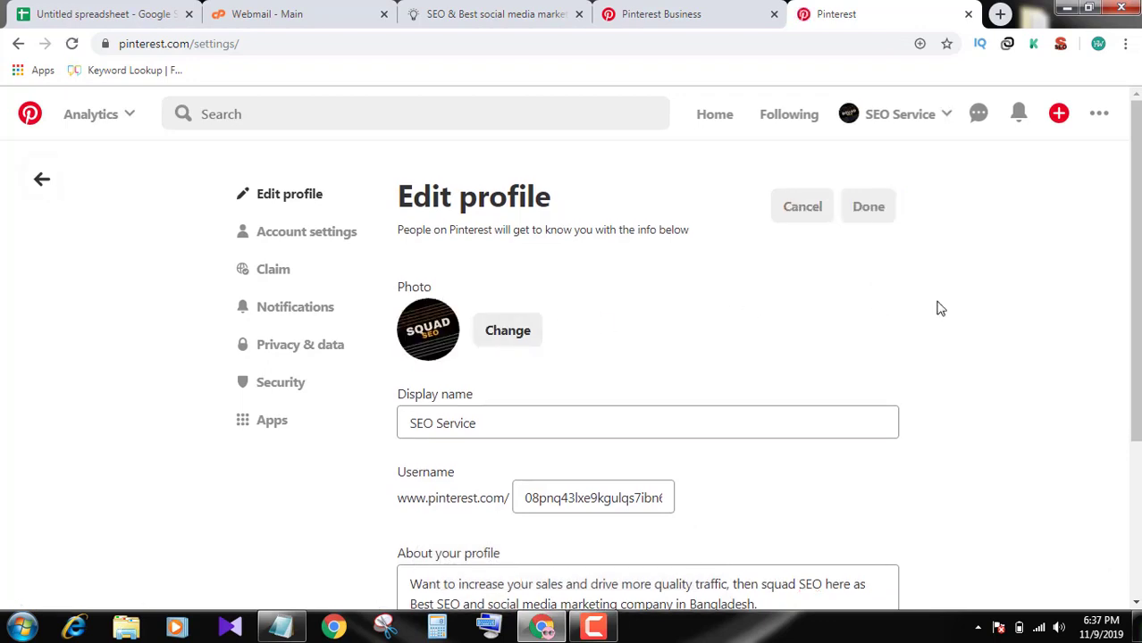
# Create a new pin and upload image file 2 (E-Commerce SEO Services banner)
pyautogui.click(1058, 116)
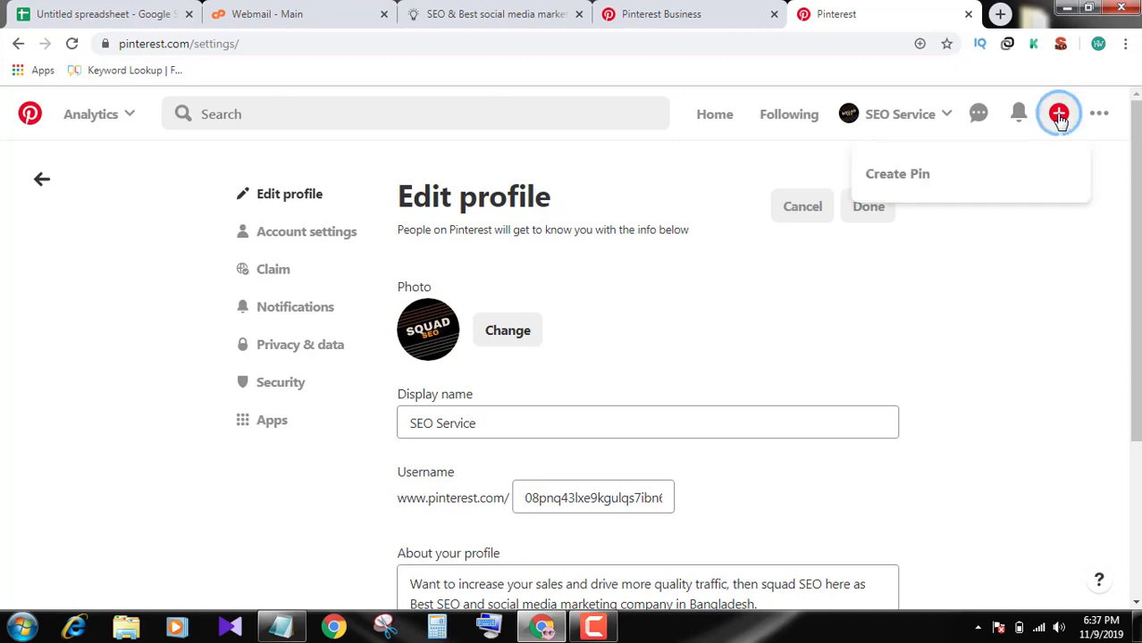
pyautogui.click(915, 179)
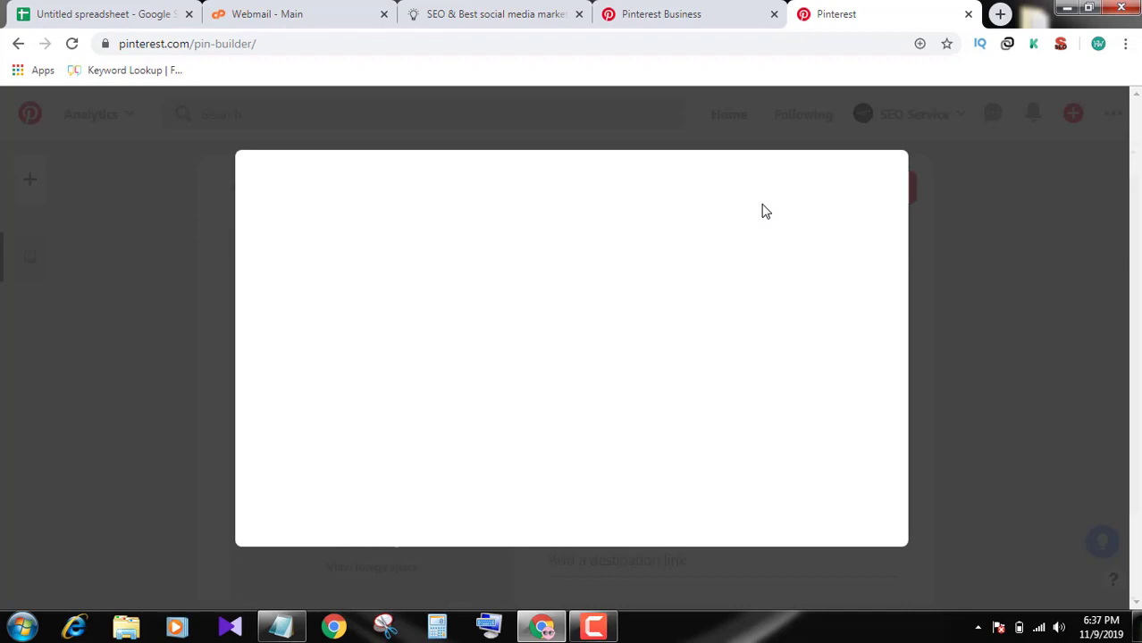
pyautogui.click(986, 356)
pyautogui.scroll(-1, 384, 375)
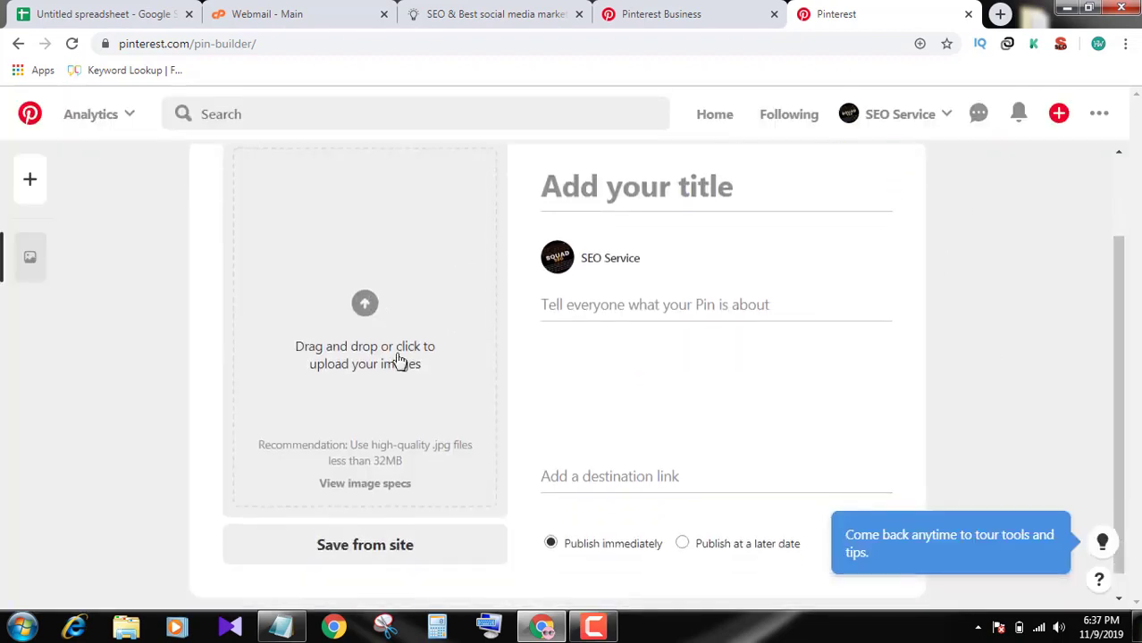
pyautogui.click(379, 308)
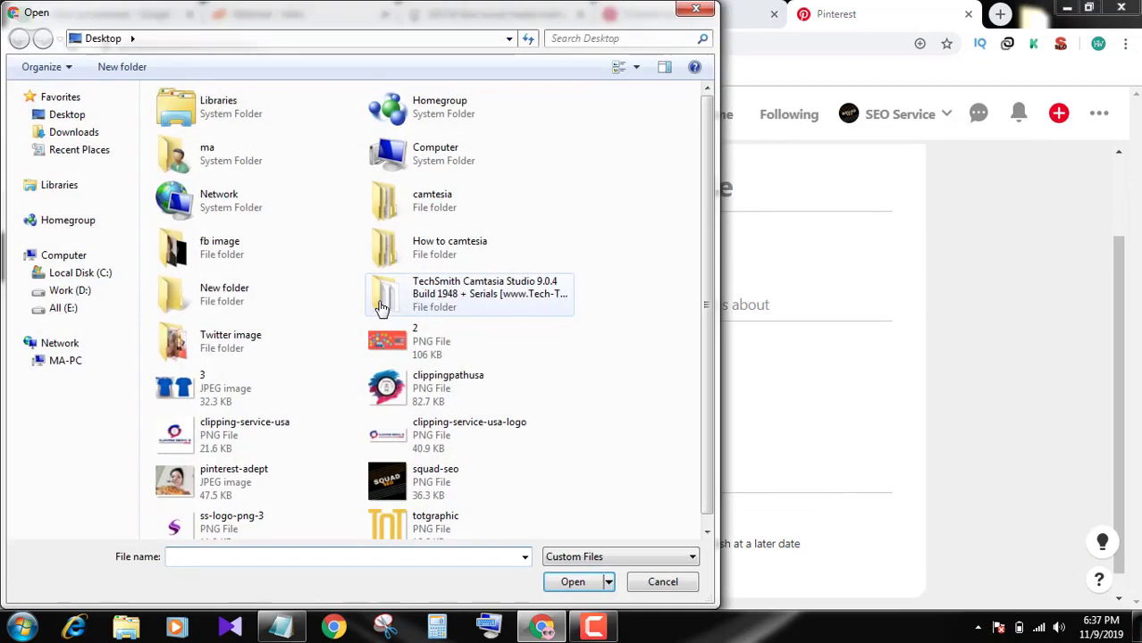
pyautogui.doubleClick(435, 347)
# Visit the new pin's title, description and destination link fields
pyautogui.scroll(1, 597, 257)
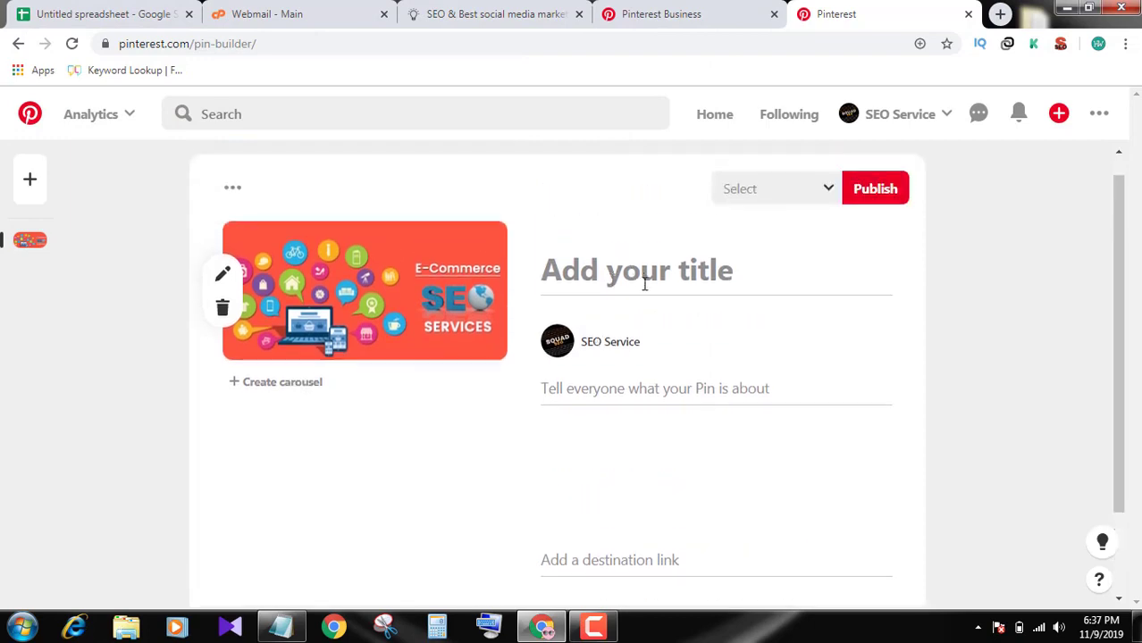
pyautogui.click(649, 270)
pyautogui.click(676, 388)
pyautogui.scroll(-1, 679, 402)
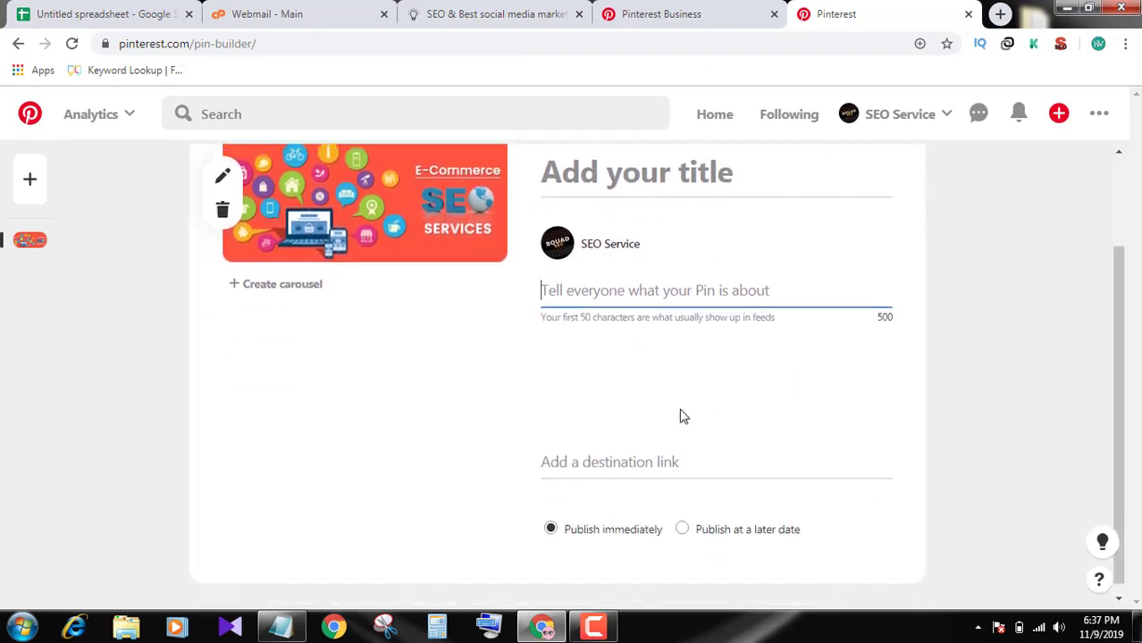
pyautogui.click(624, 454)
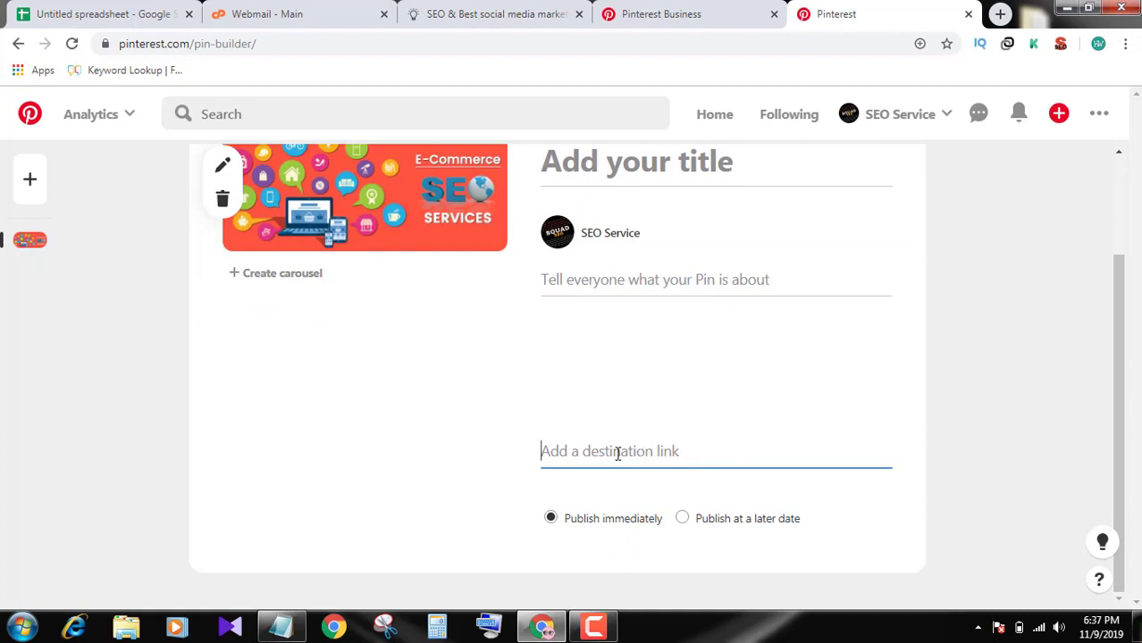
pyautogui.scroll(1, 767, 454)
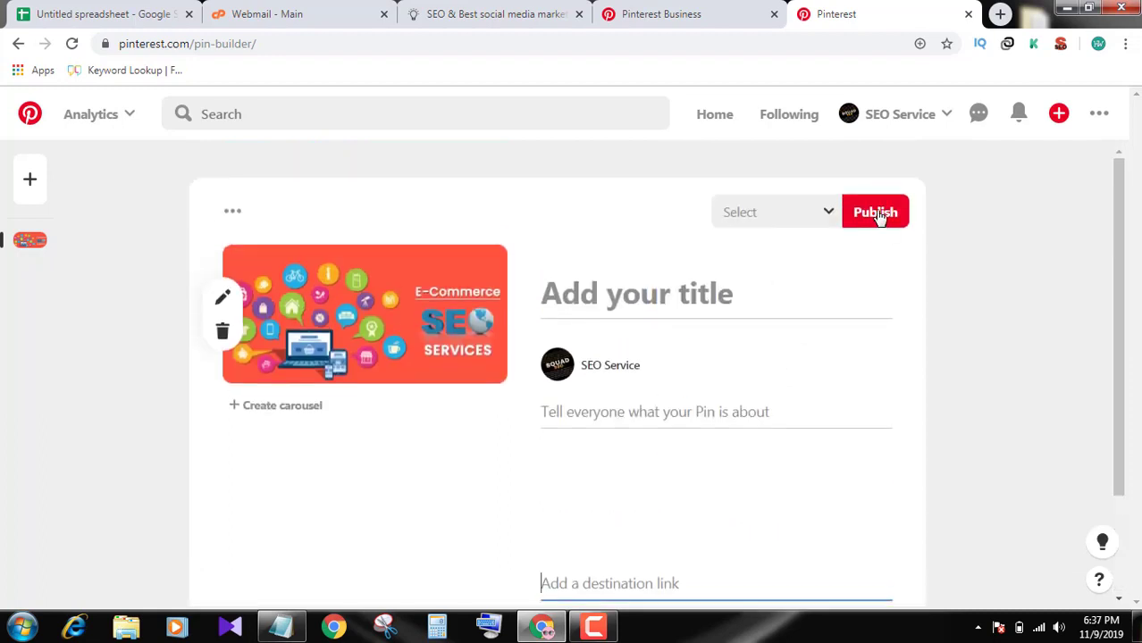